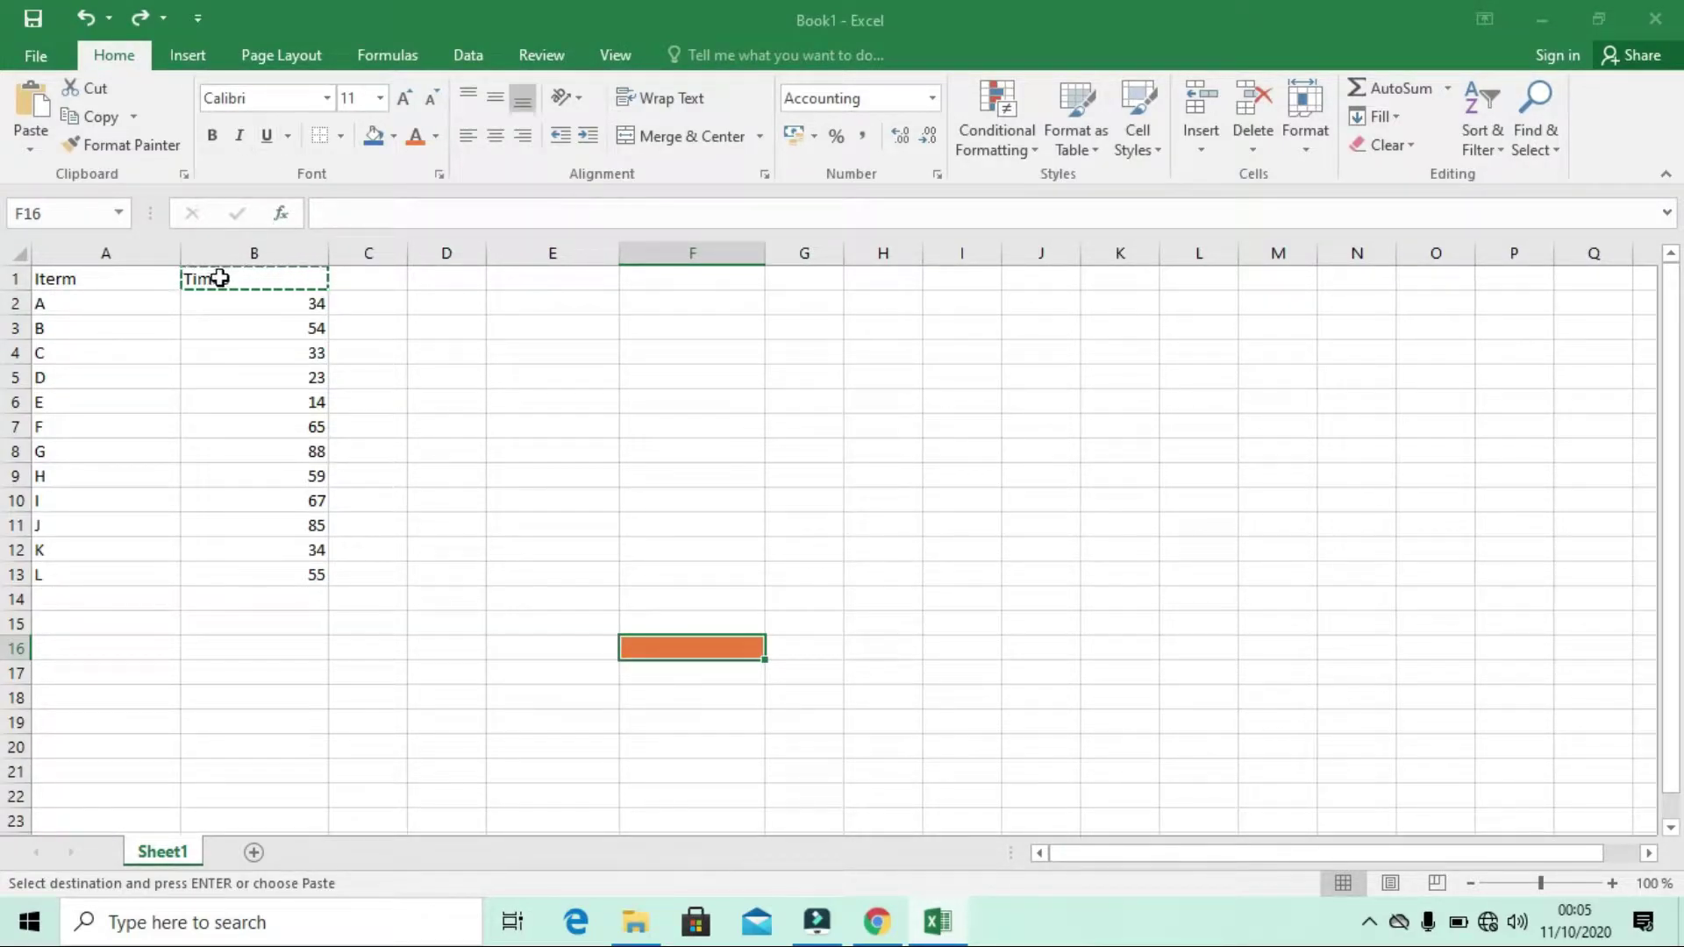
Step: Change the B1 'Times' header's font to Bahnschrift SemiBold Condensed
left_click(218, 278)
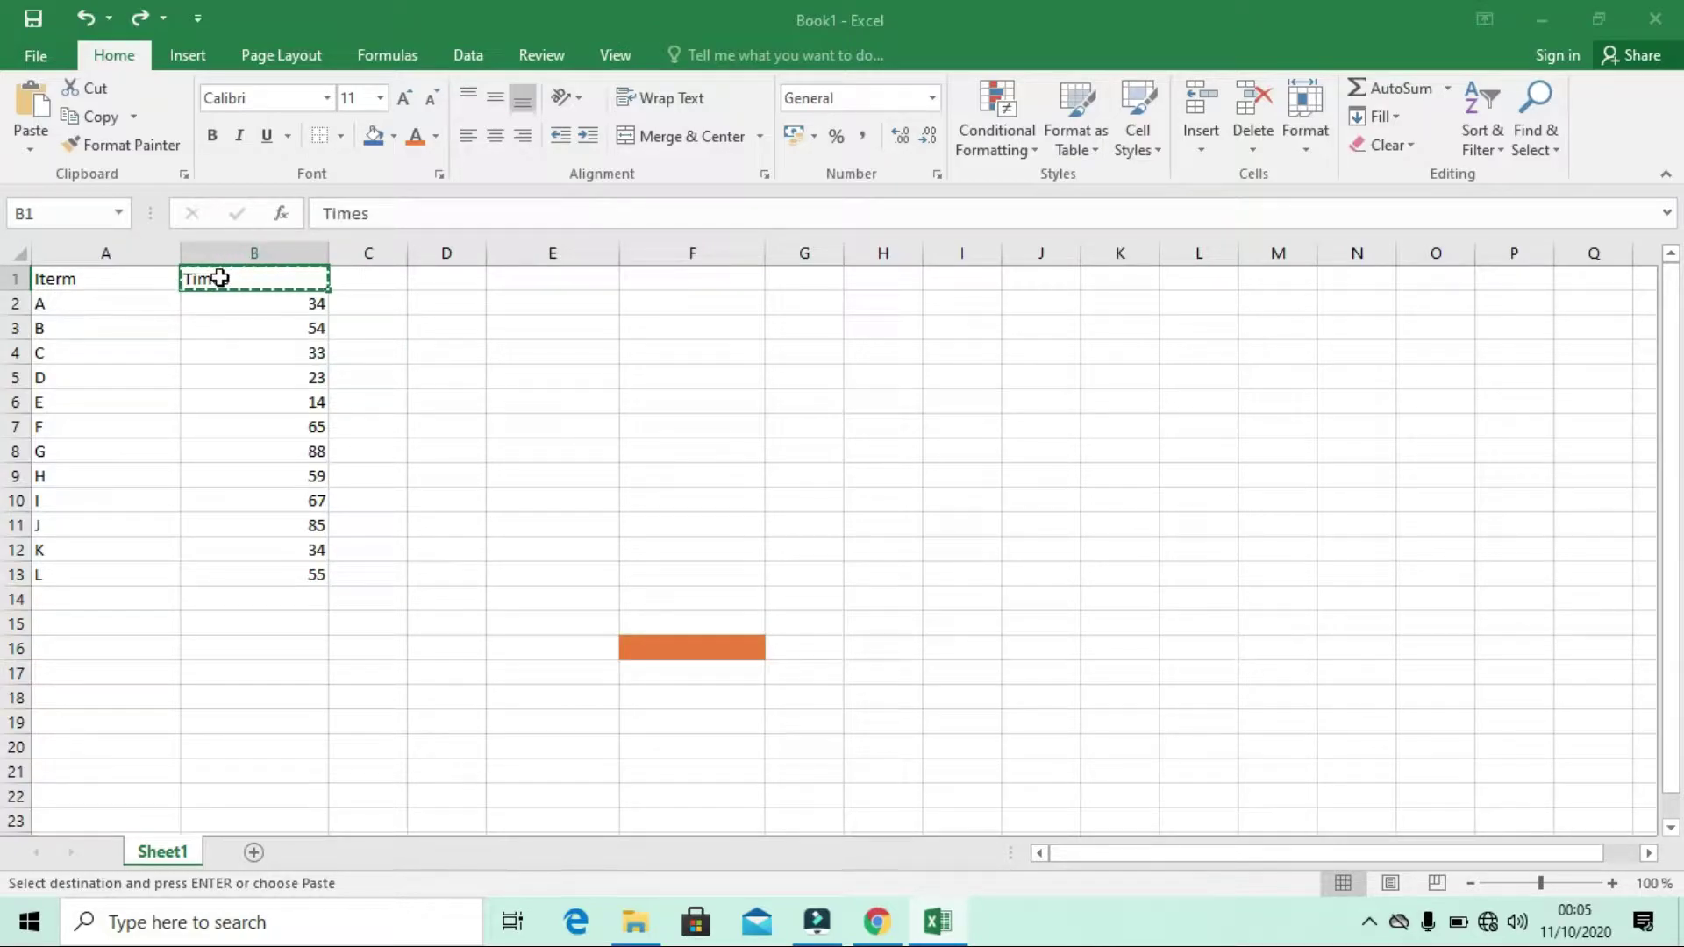
left_click(328, 97)
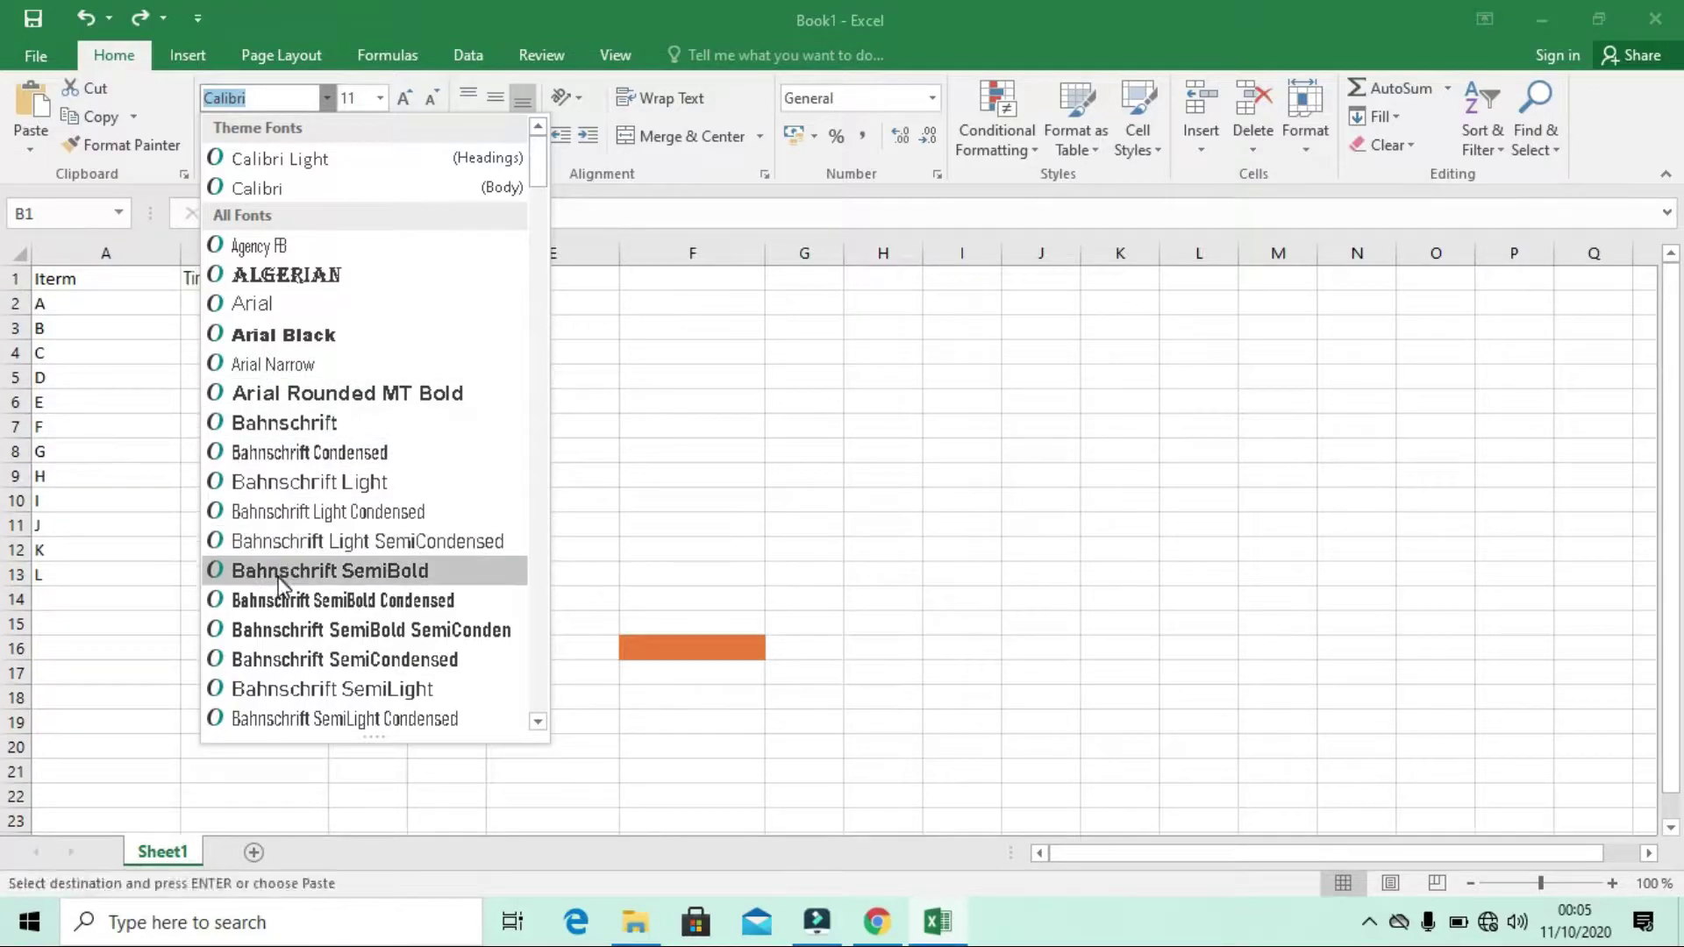
left_click(324, 604)
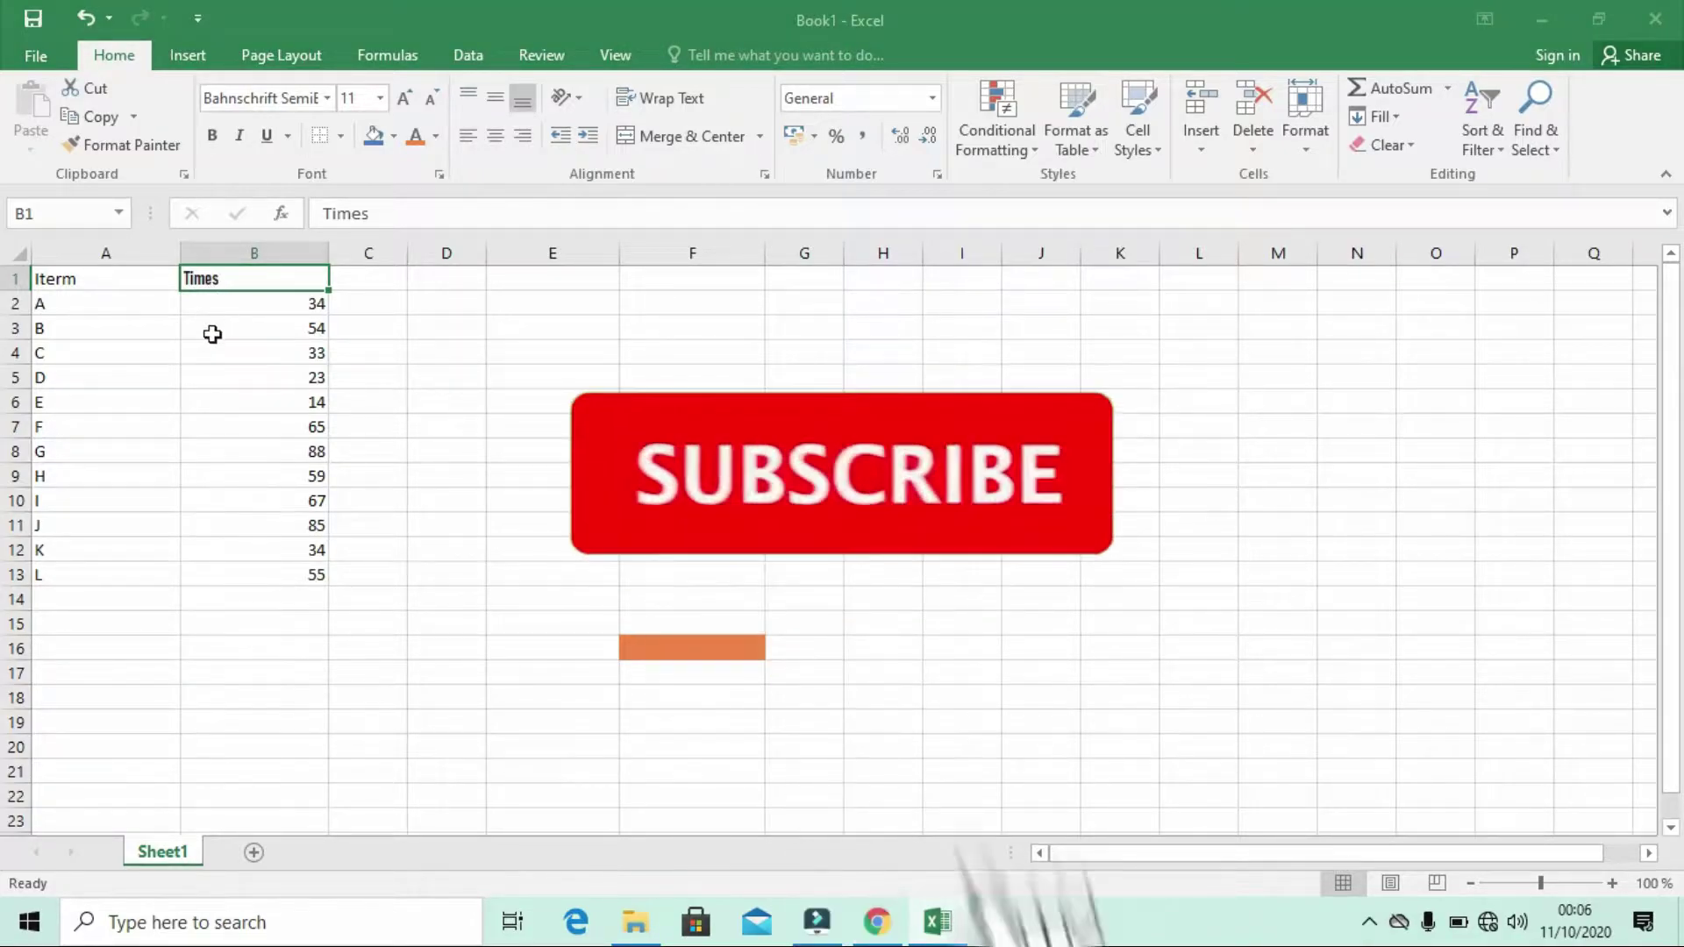
Step: Apply the Algerian font to the times 33, 23 and 14 in B4:B6
left_click_drag(200, 365, 214, 398)
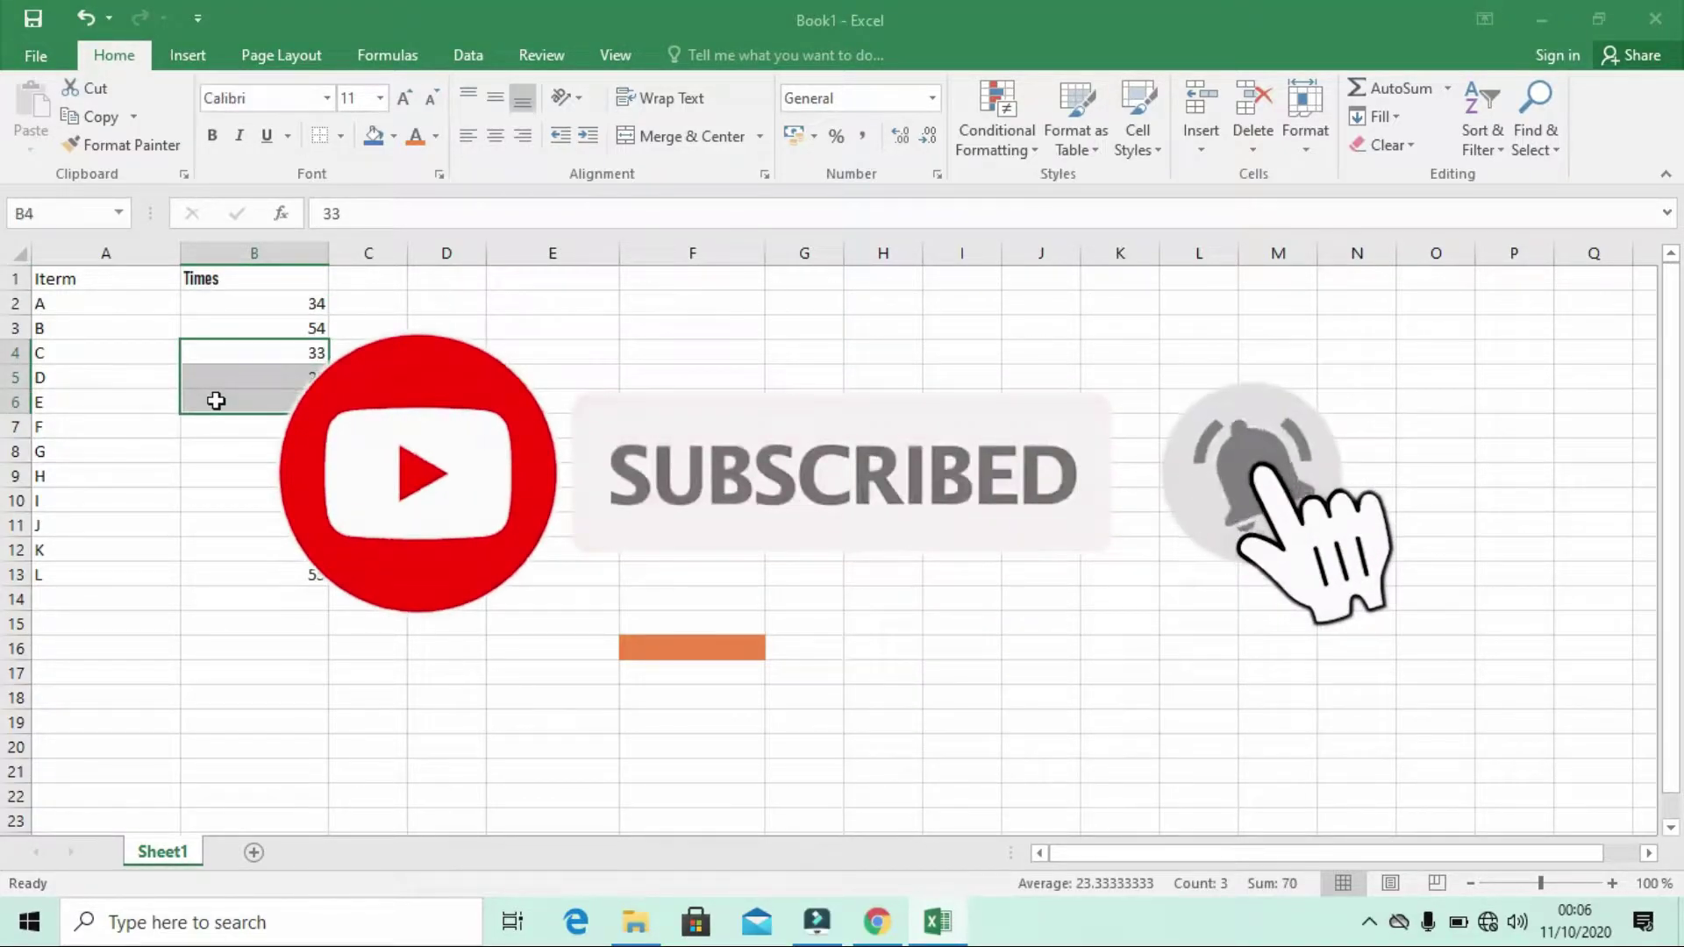
left_click(327, 97)
left_click(305, 279)
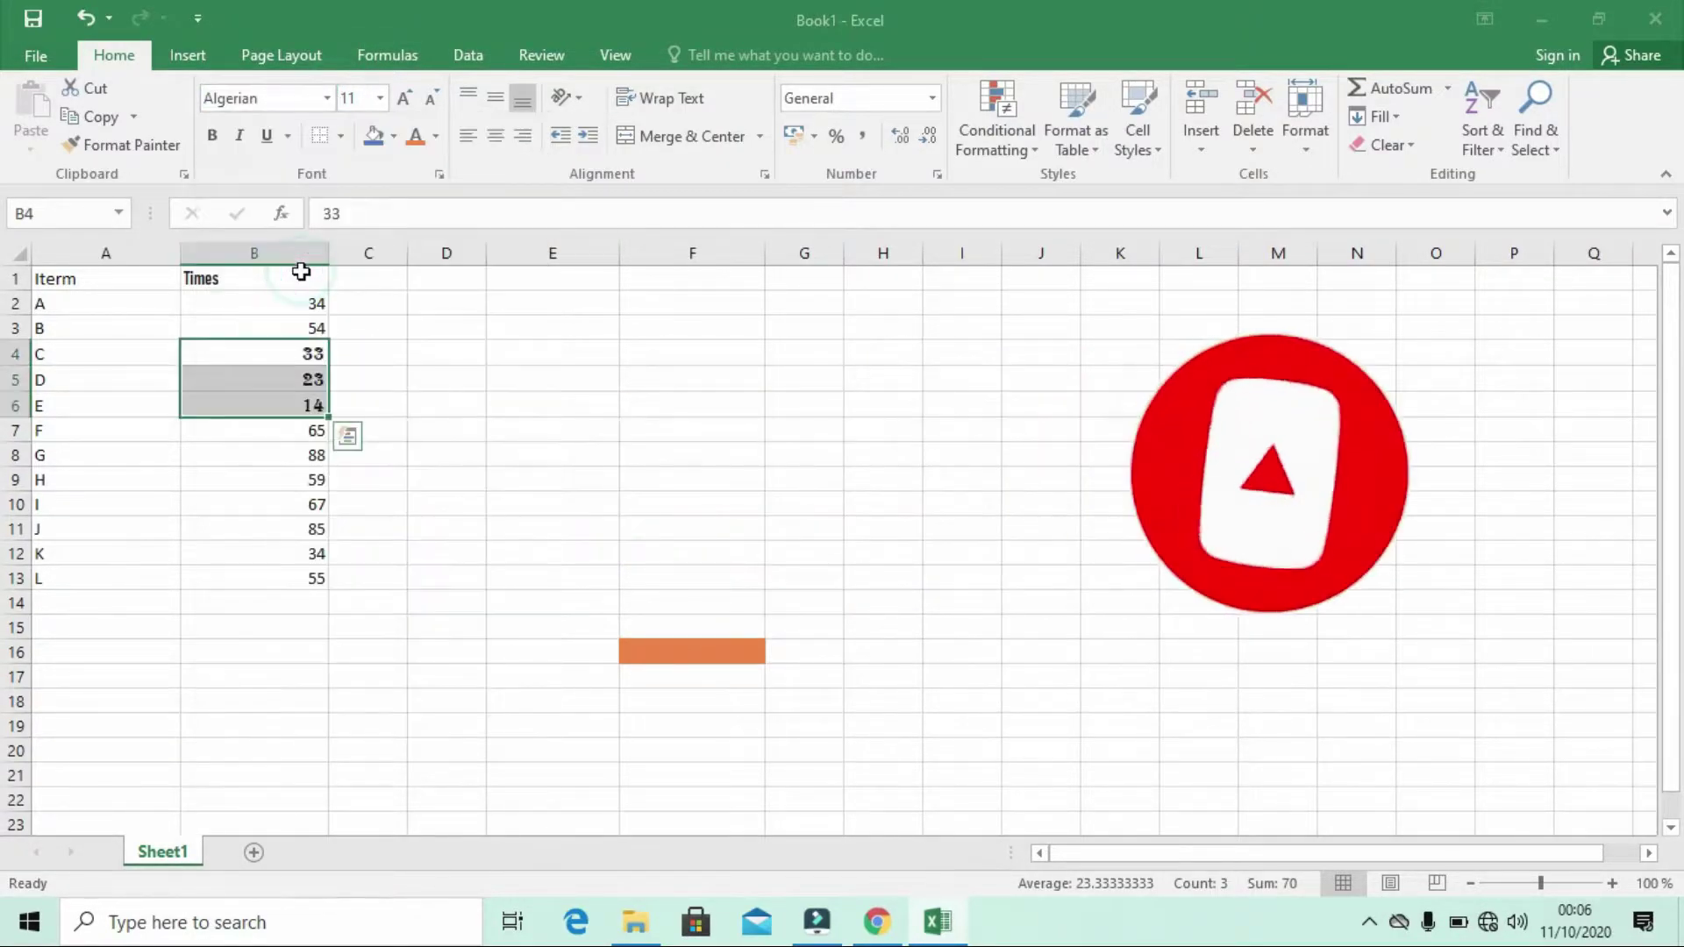
left_click(553, 379)
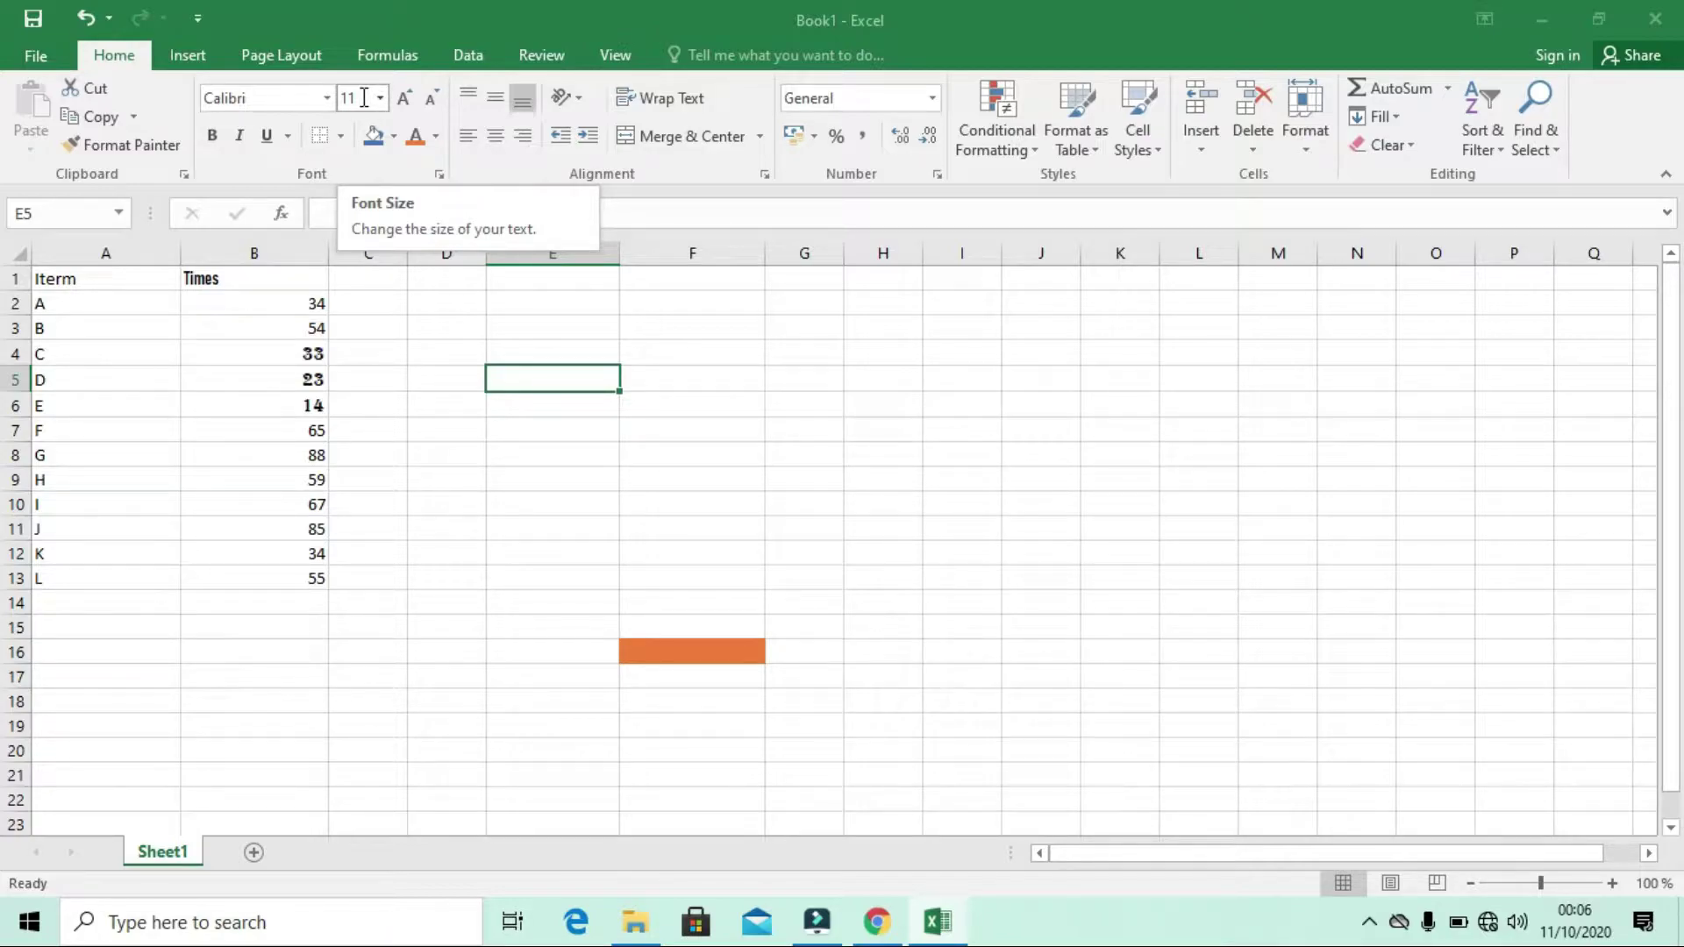
Step: Set the time 55 in B13 to font size 28
left_click(268, 580)
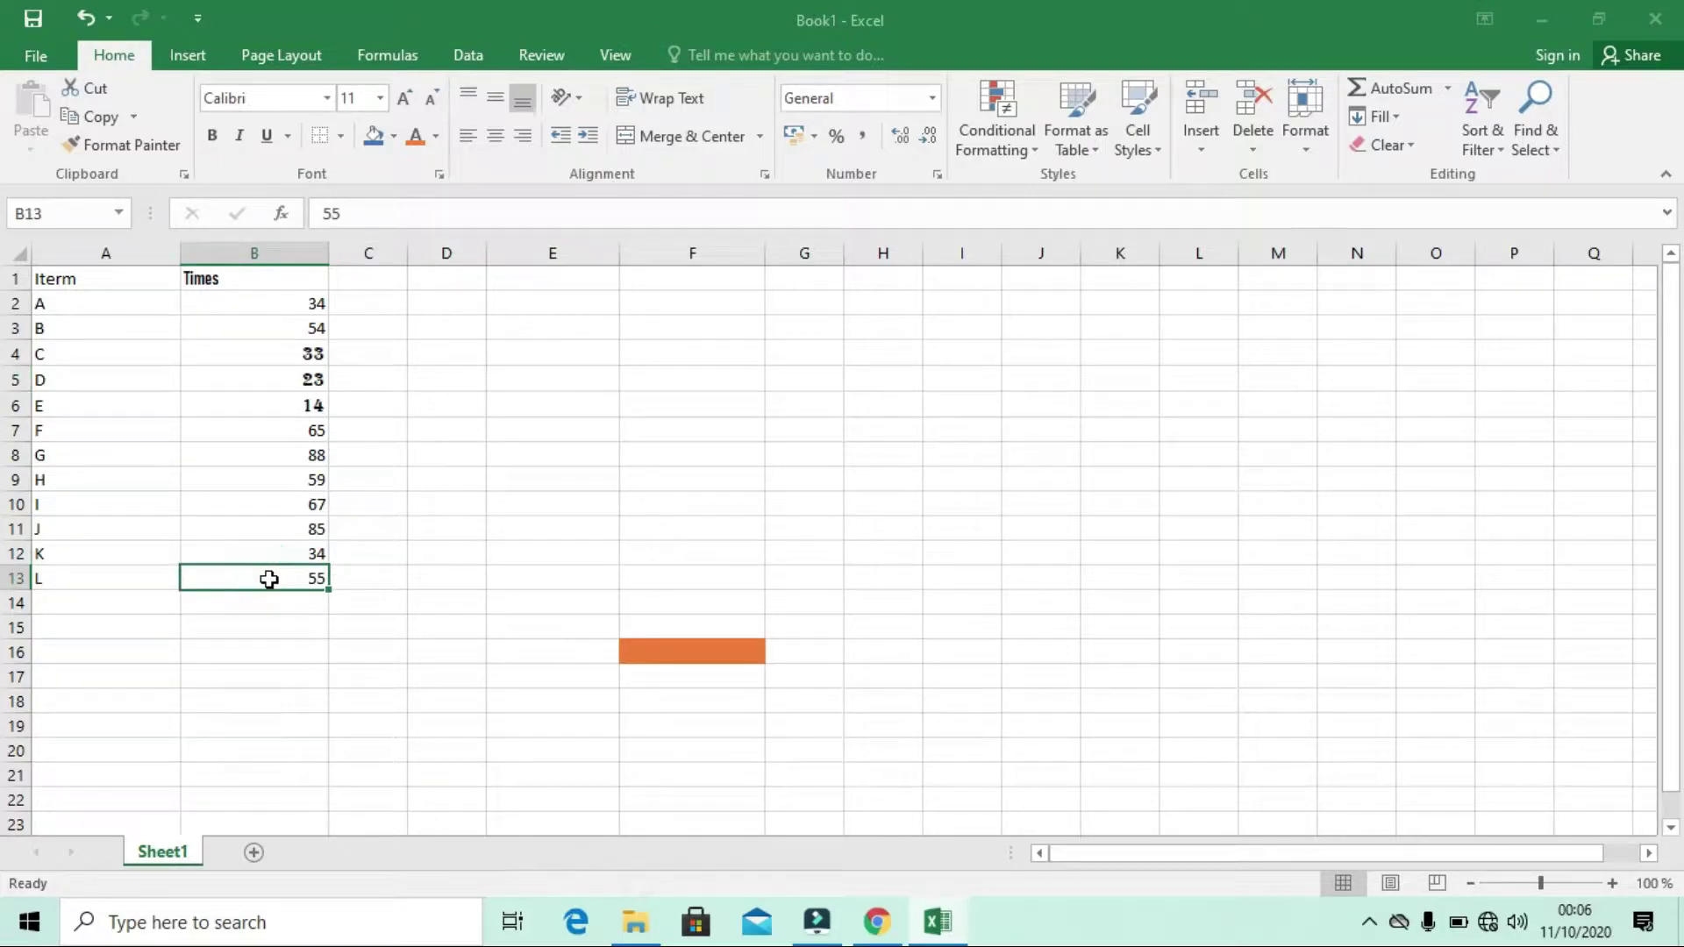
left_click(382, 98)
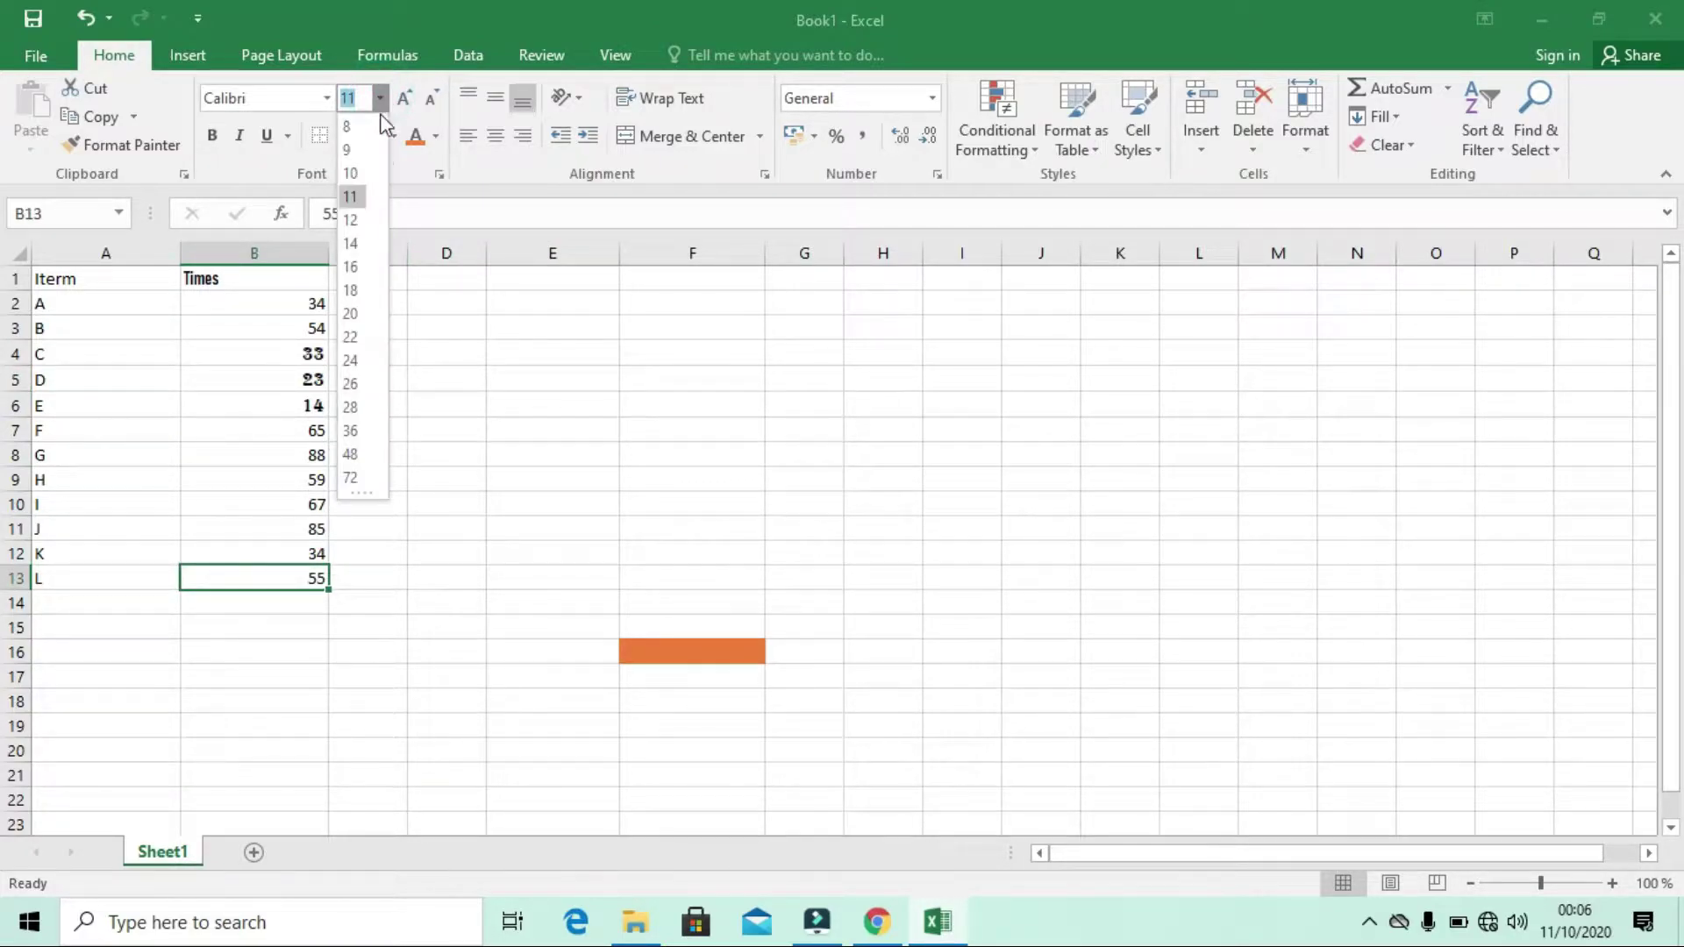
left_click(351, 407)
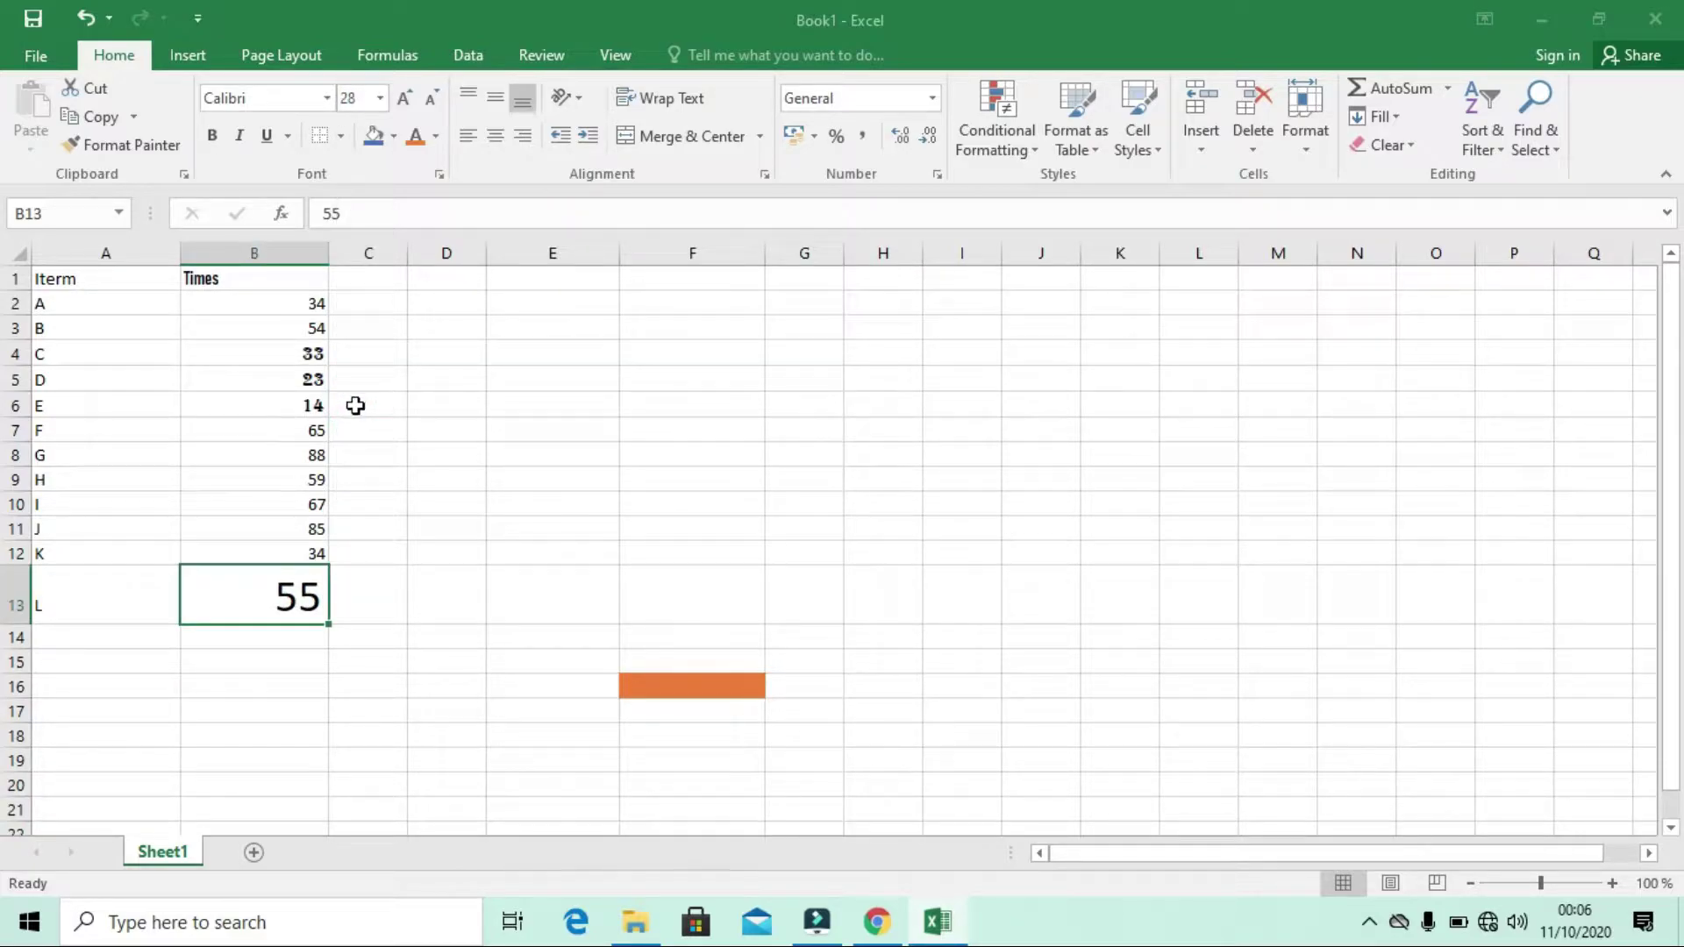
left_click(379, 98)
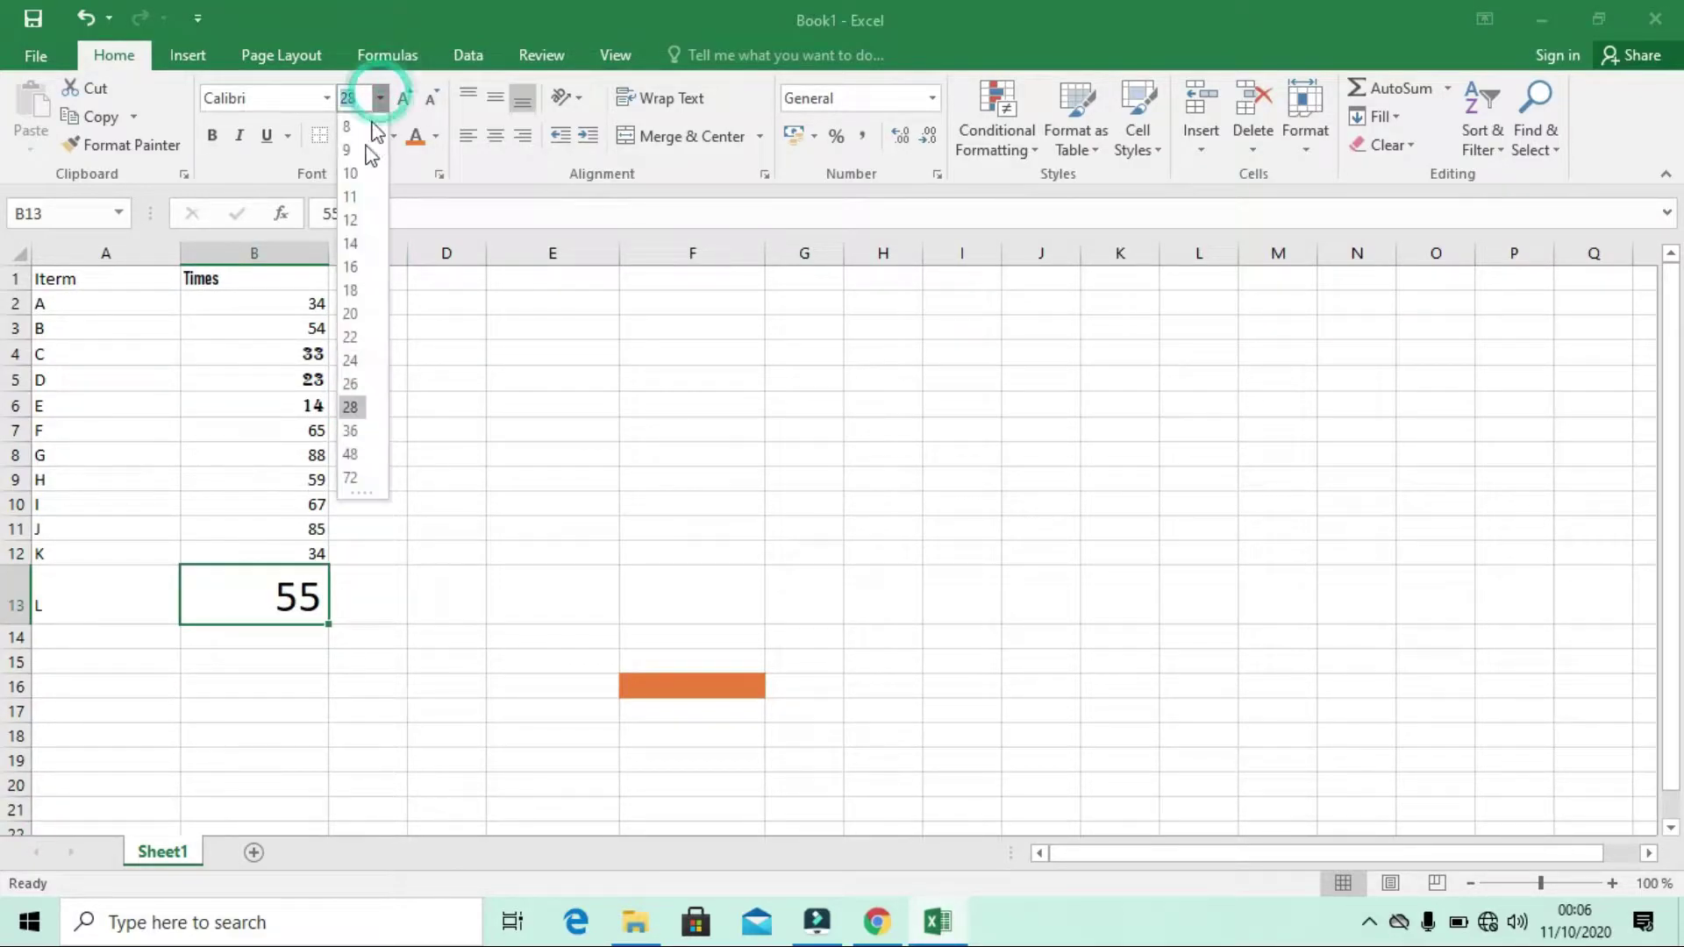
left_click(350, 407)
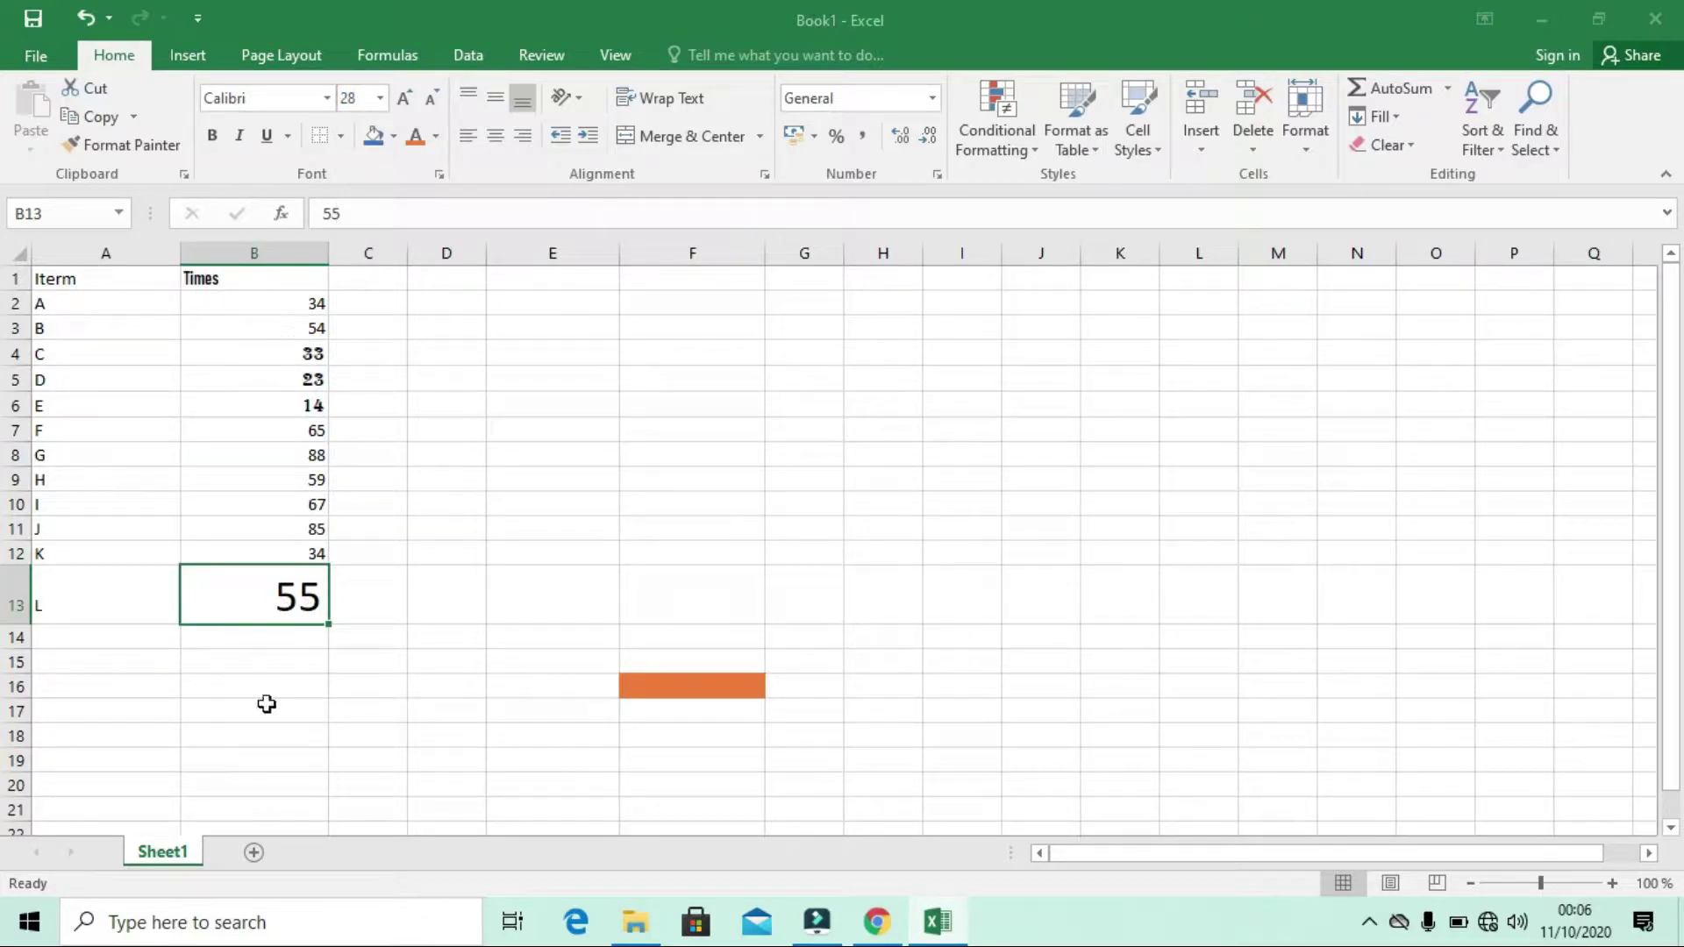
left_click(629, 514)
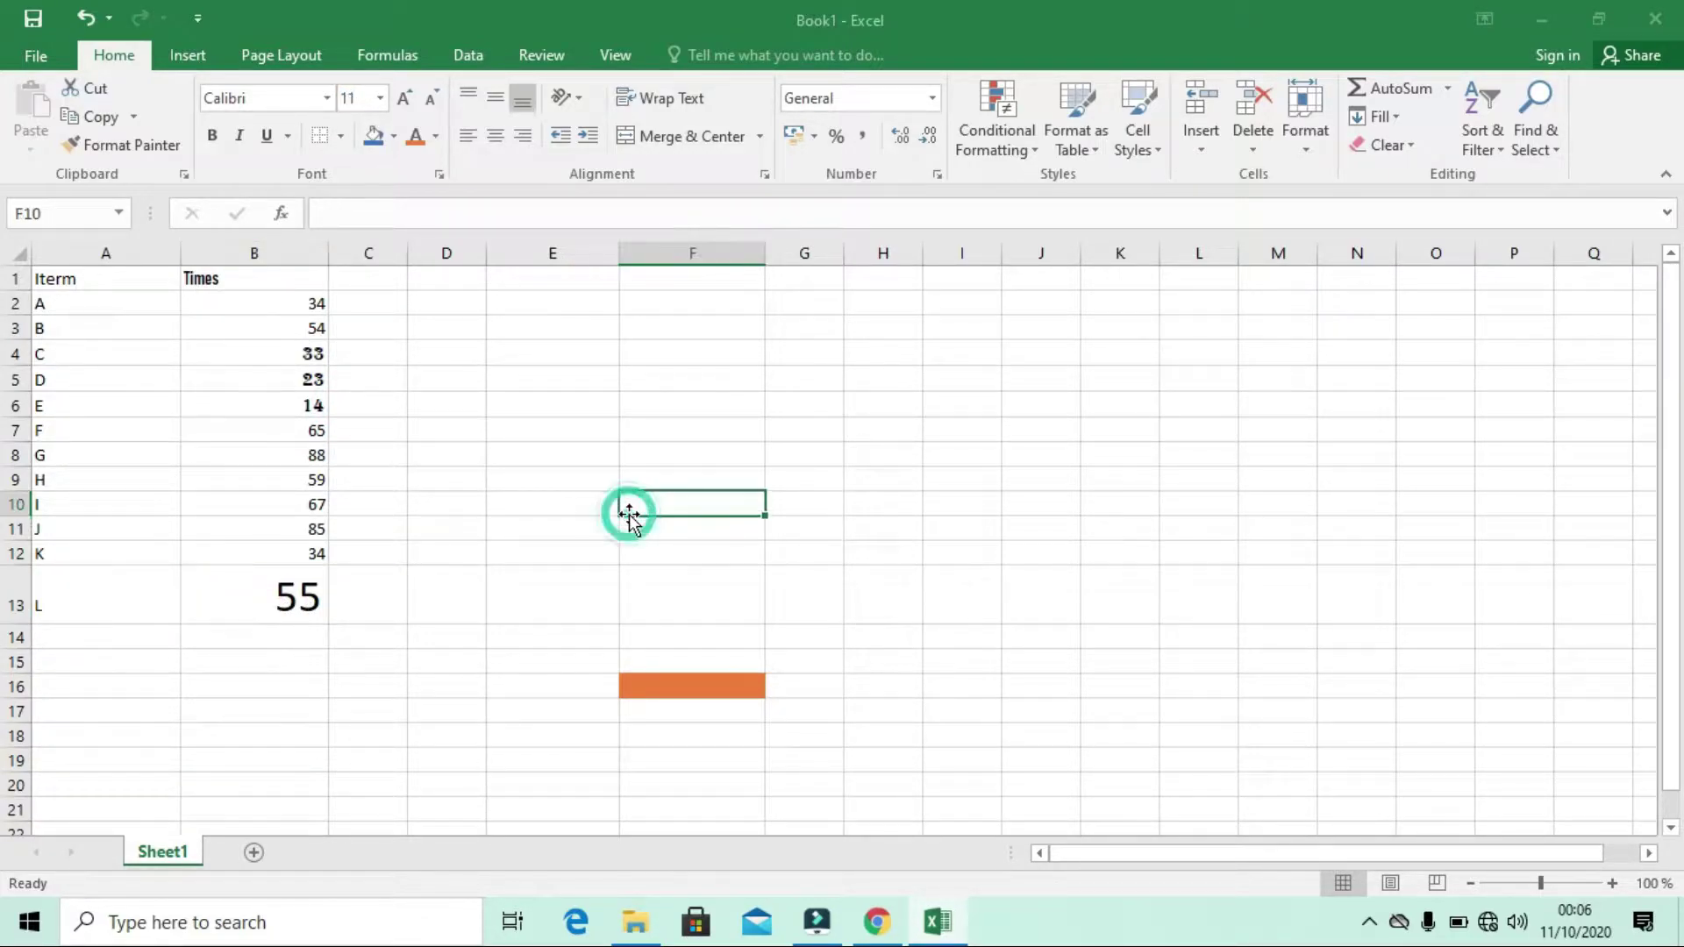
Step: Set the time 88 in B8 to font size 48
left_click(269, 454)
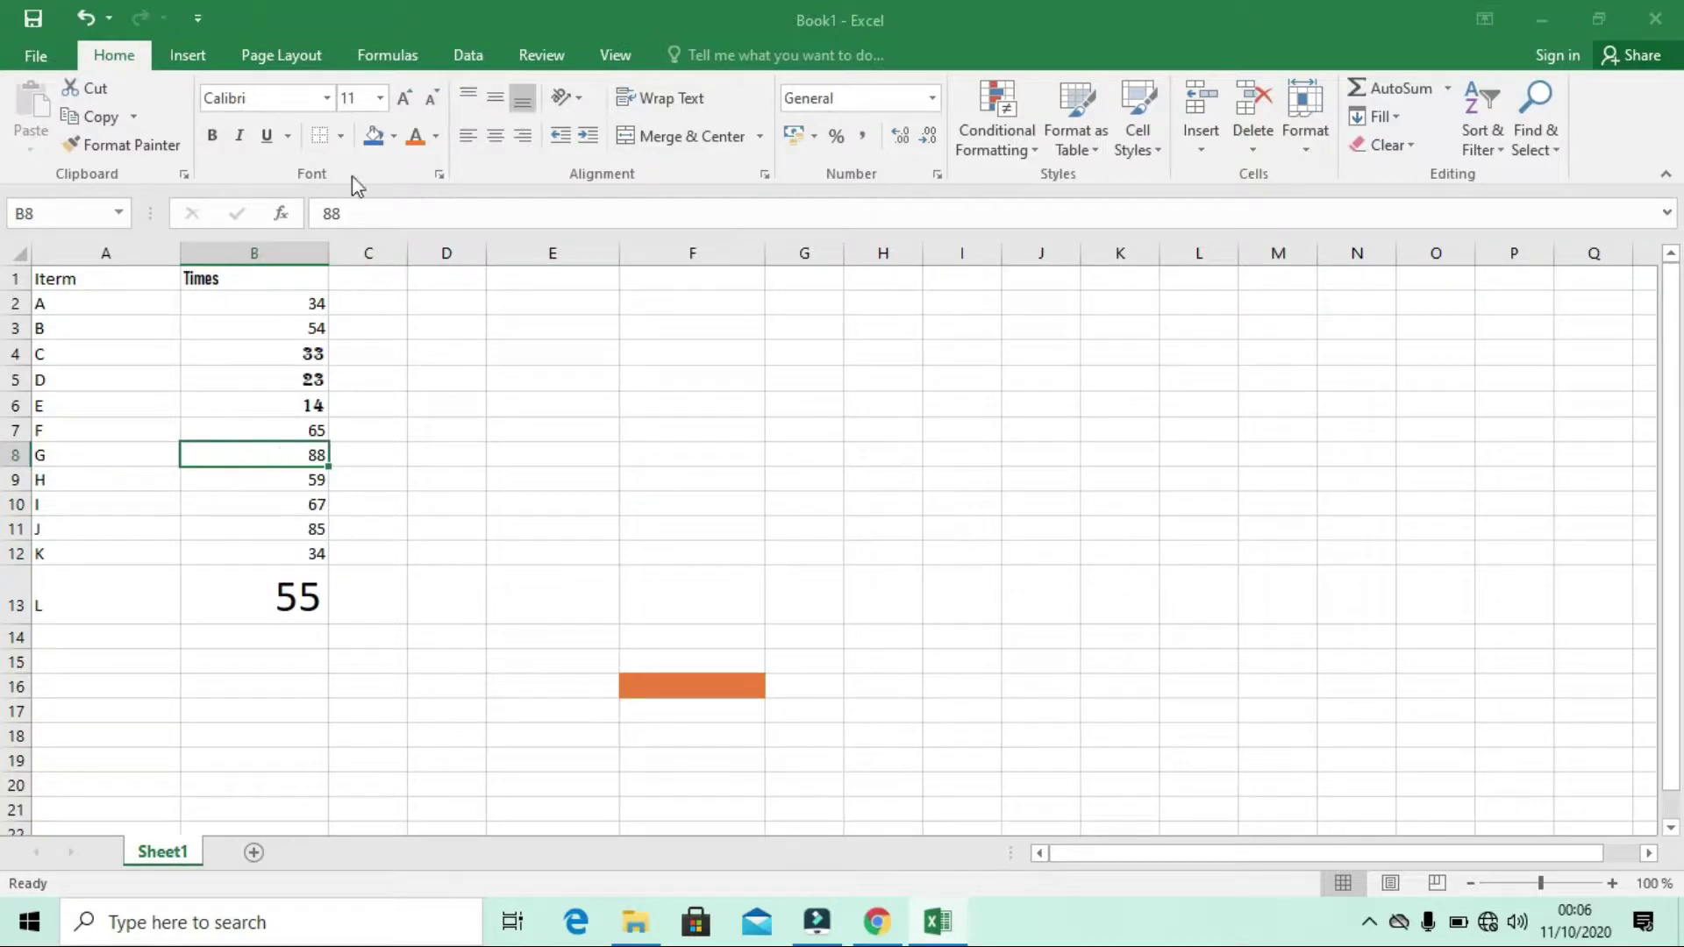
left_click(380, 97)
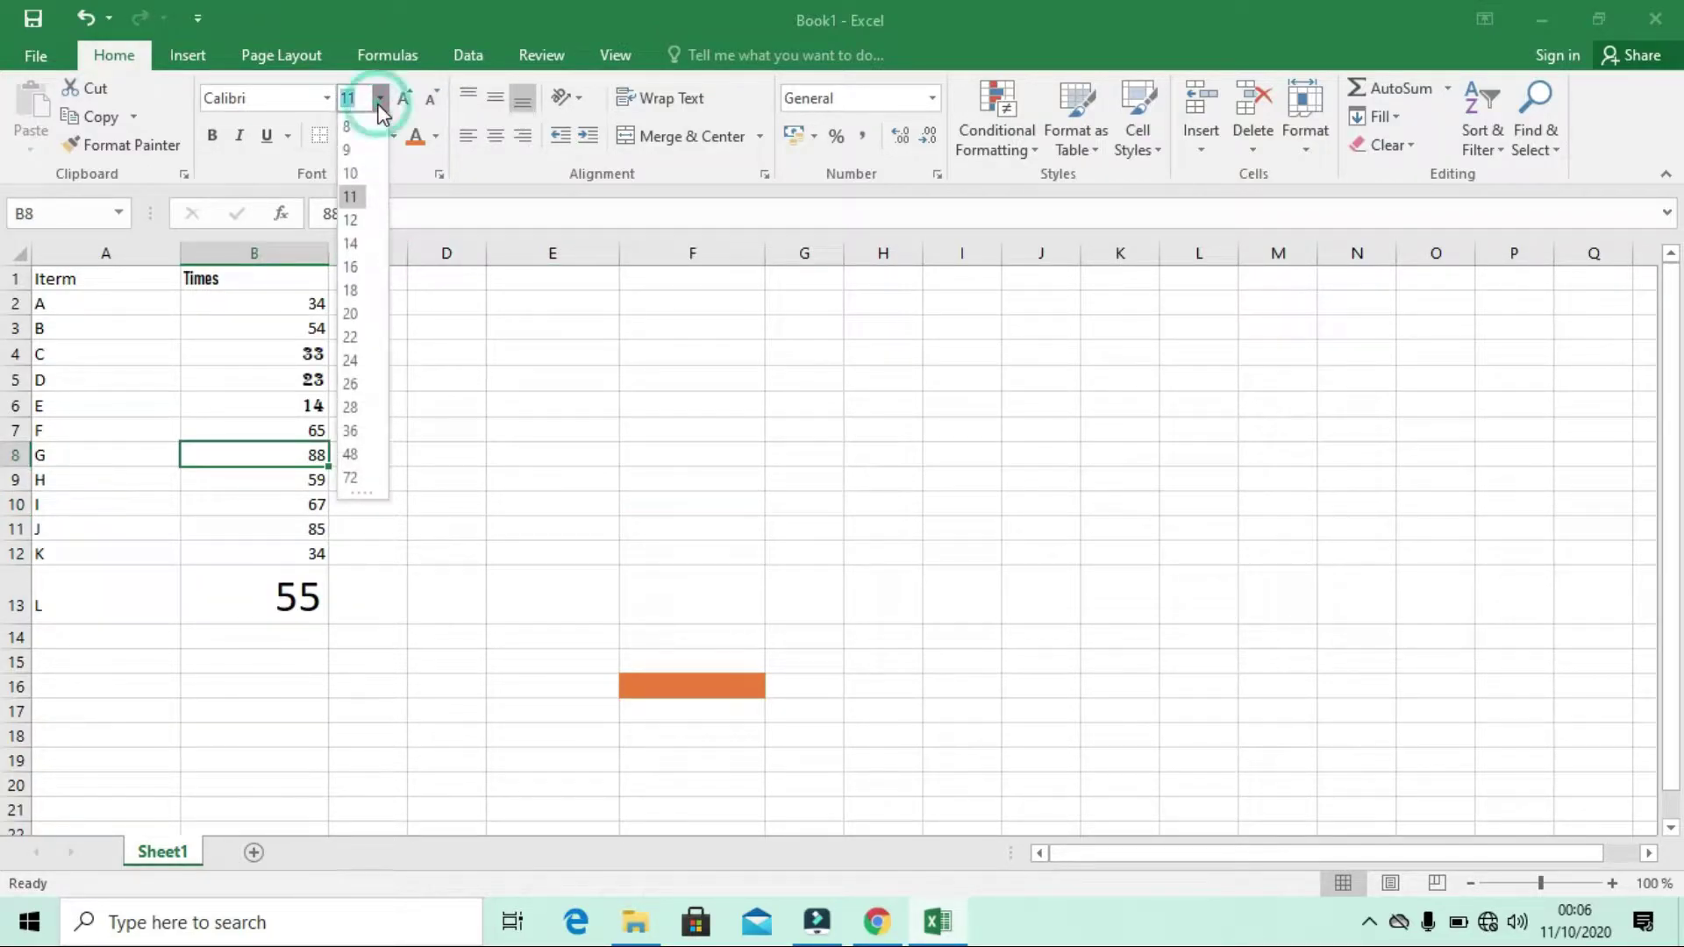
left_click(354, 456)
left_click(492, 459)
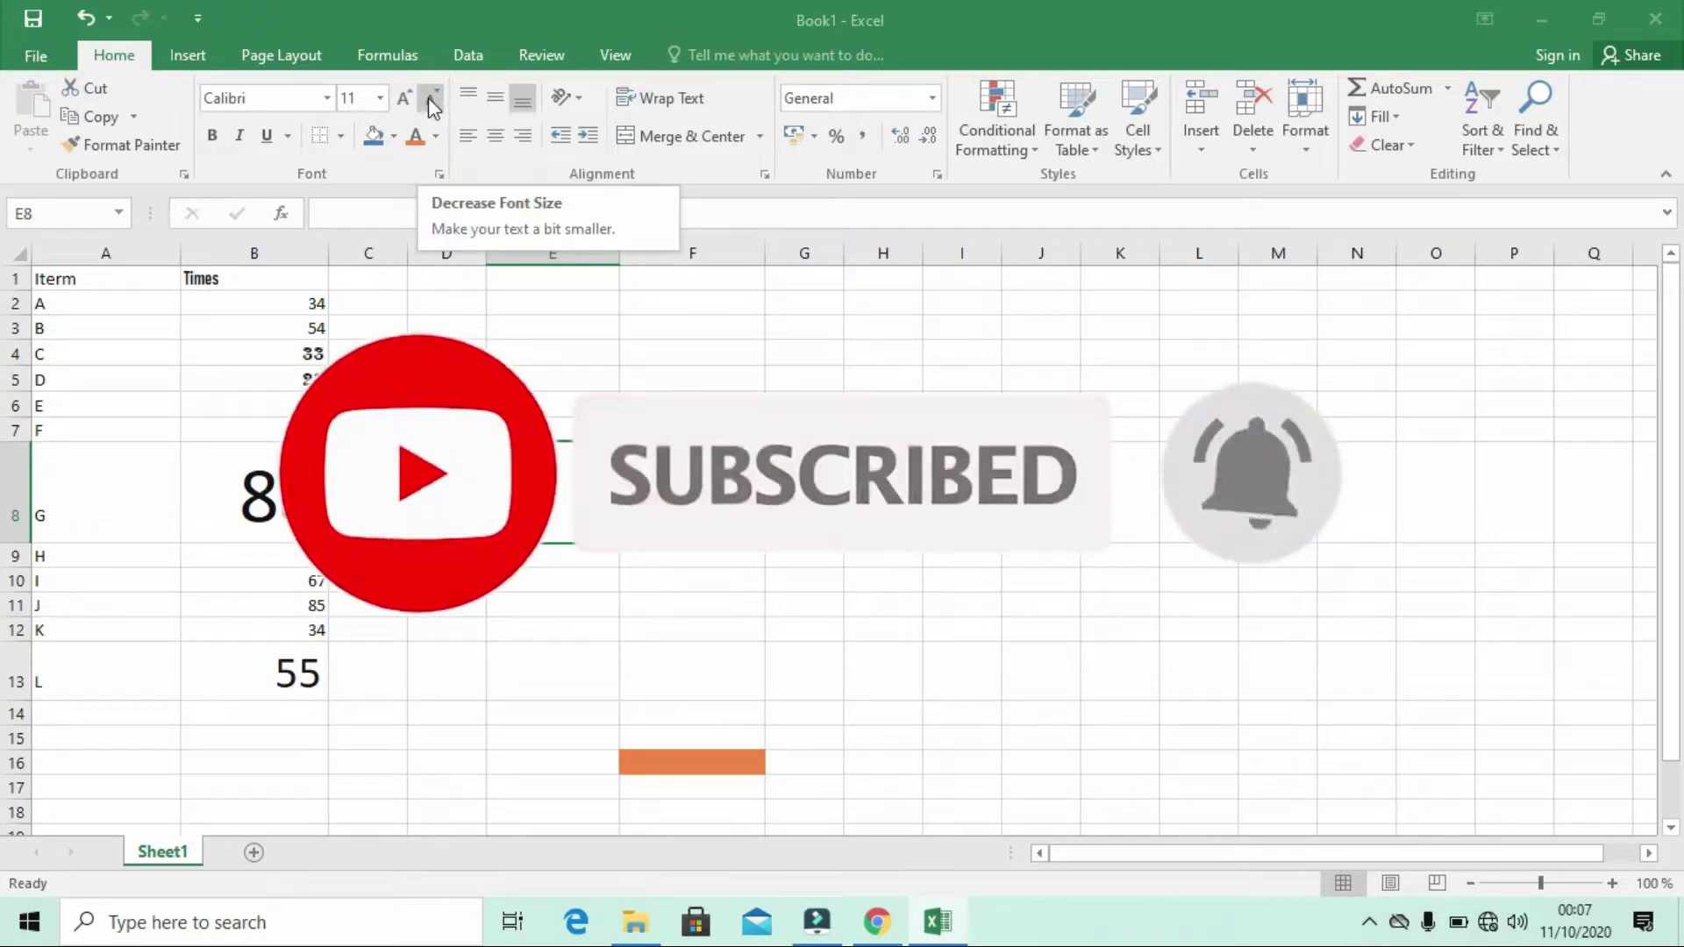
Step: Step the 34 in B2 up six font sizes, then back down three to 14
left_click(300, 298)
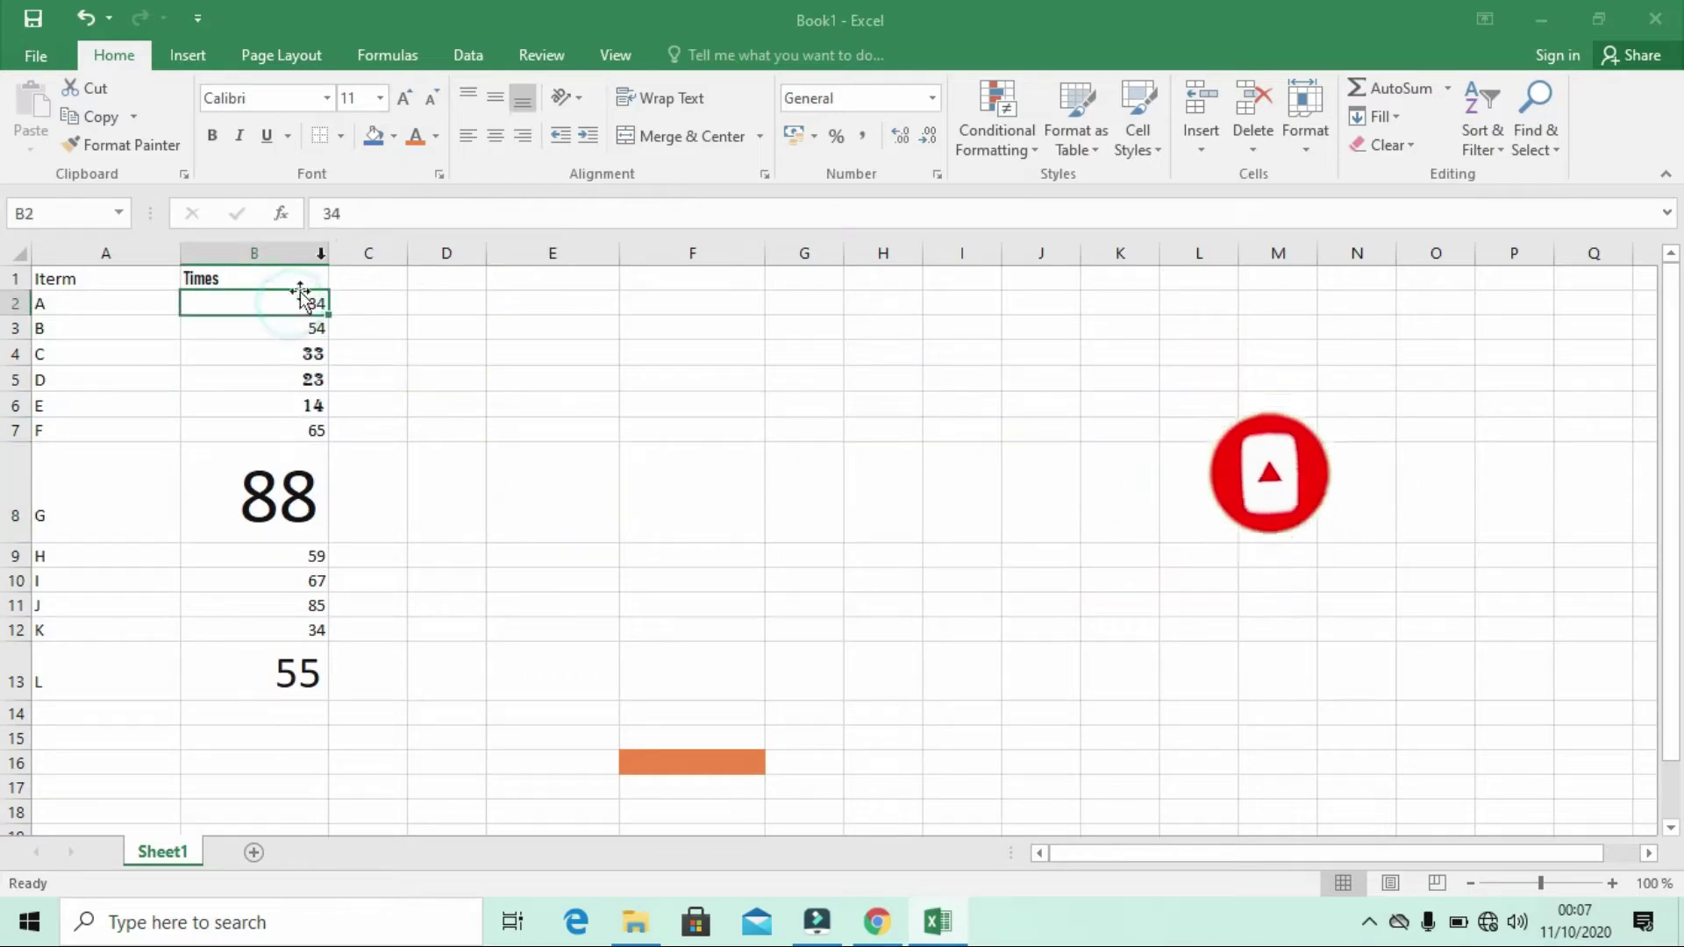
left_click(403, 98)
left_click(402, 97)
left_click(403, 98)
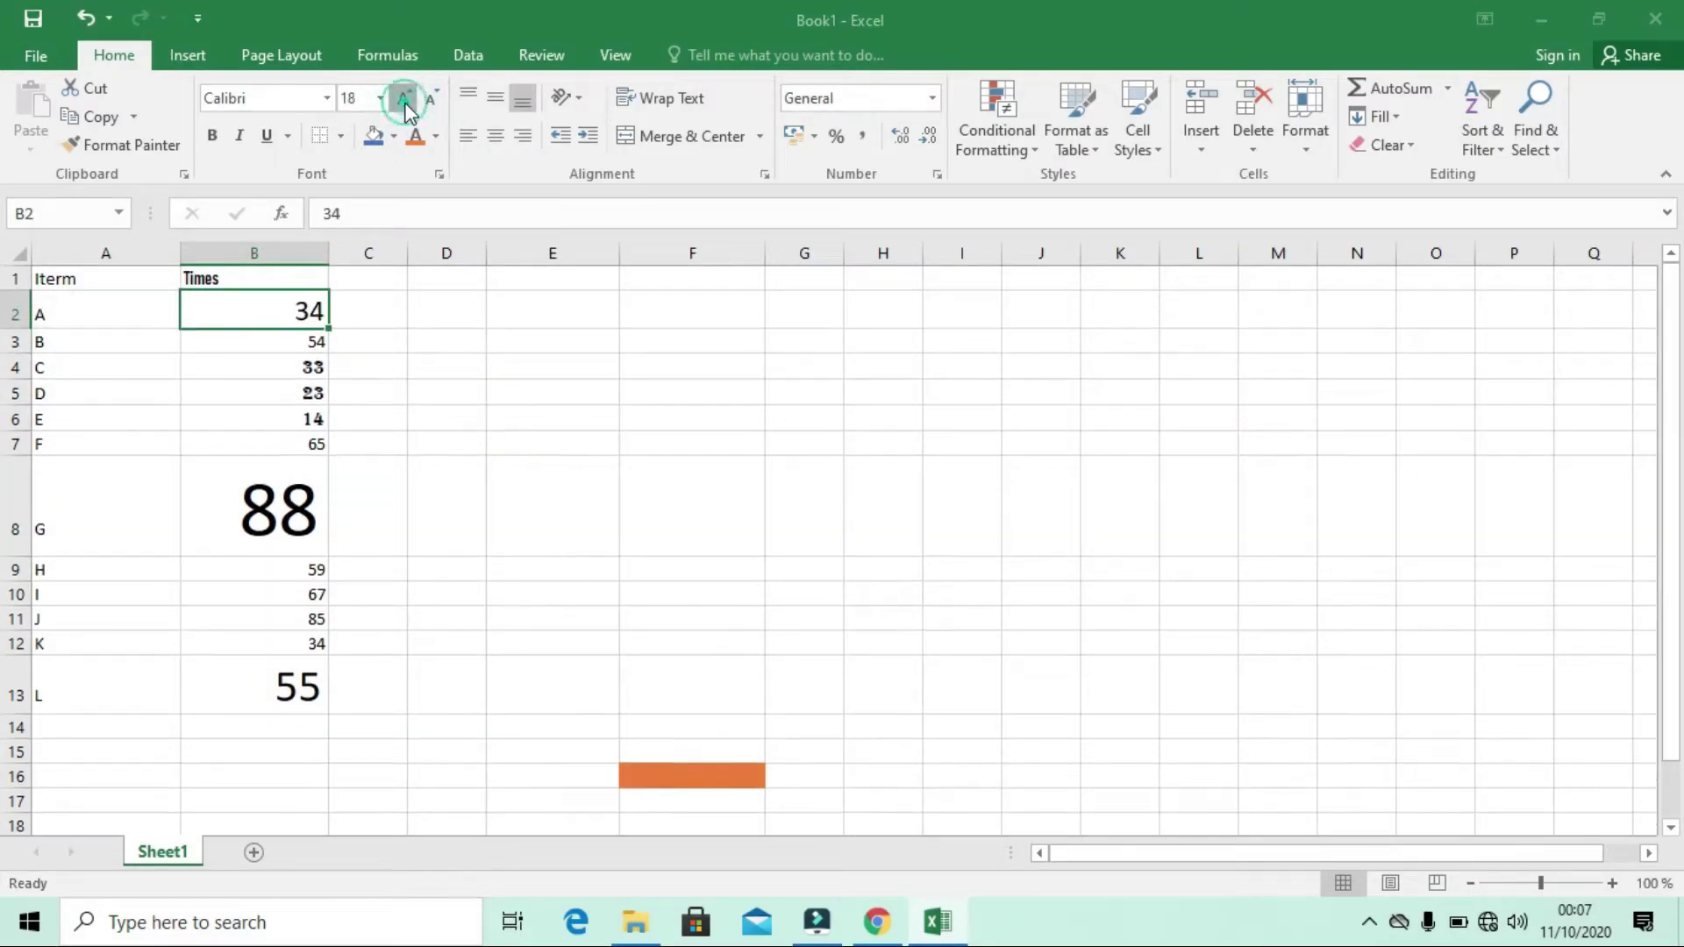
left_click(403, 97)
left_click(403, 98)
left_click(402, 98)
left_click(403, 97)
left_click(403, 98)
left_click(403, 98)
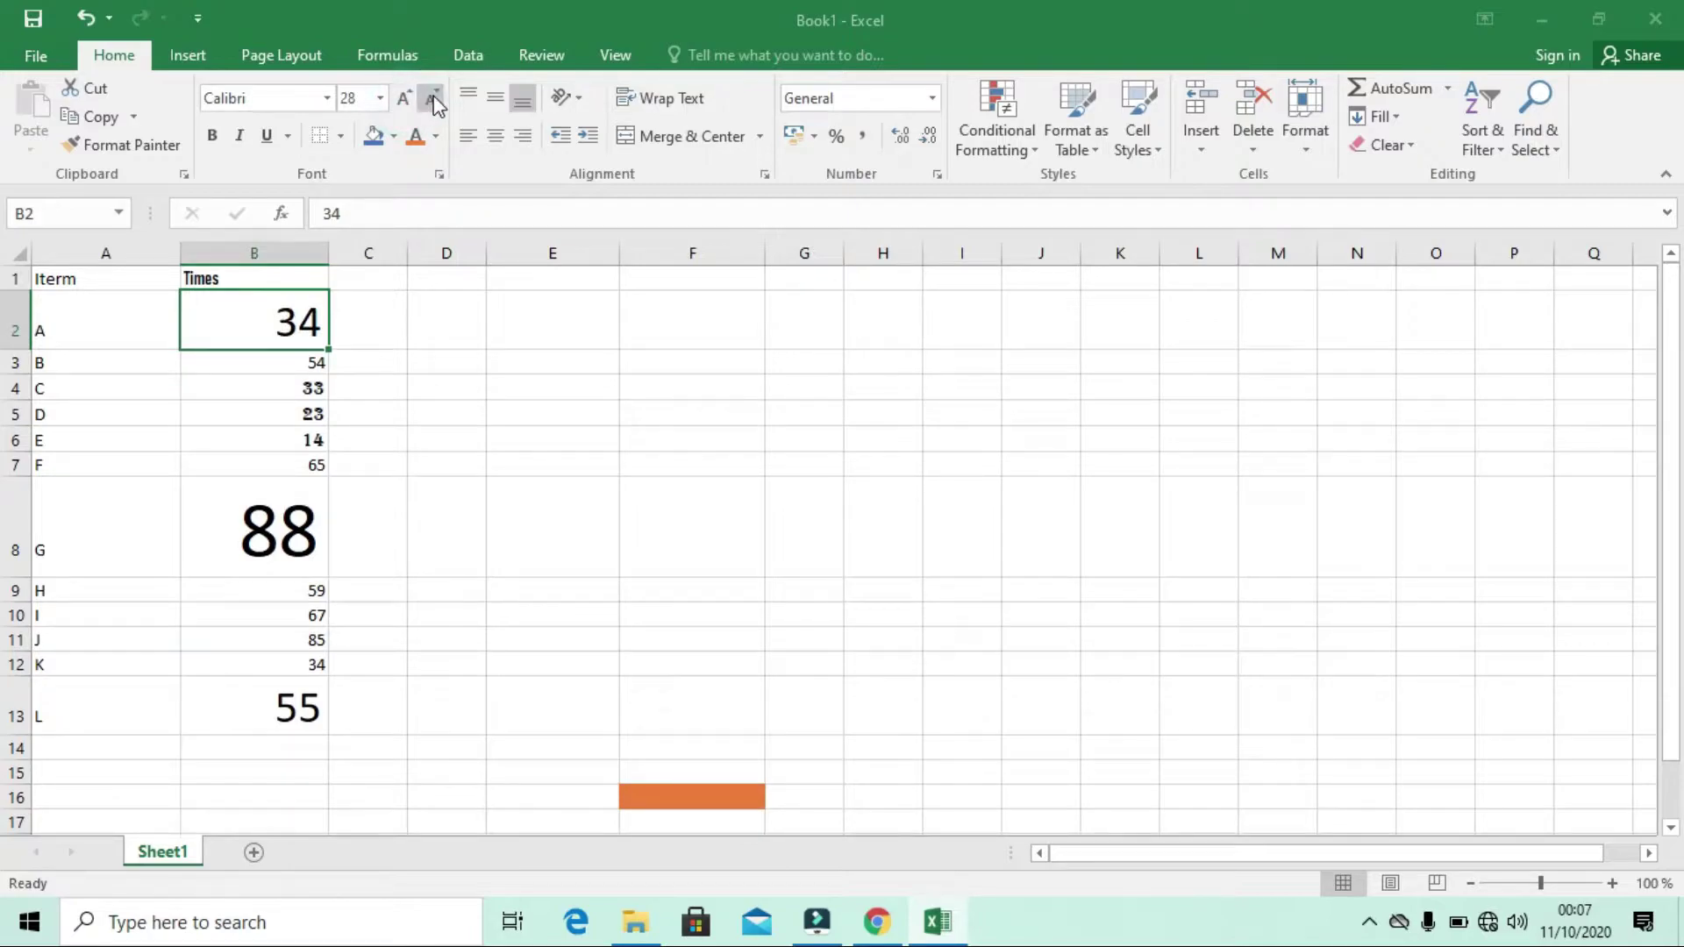
left_click(432, 97)
left_click(432, 97)
left_click(431, 97)
left_click(432, 98)
left_click(431, 97)
left_click(432, 97)
left_click(432, 97)
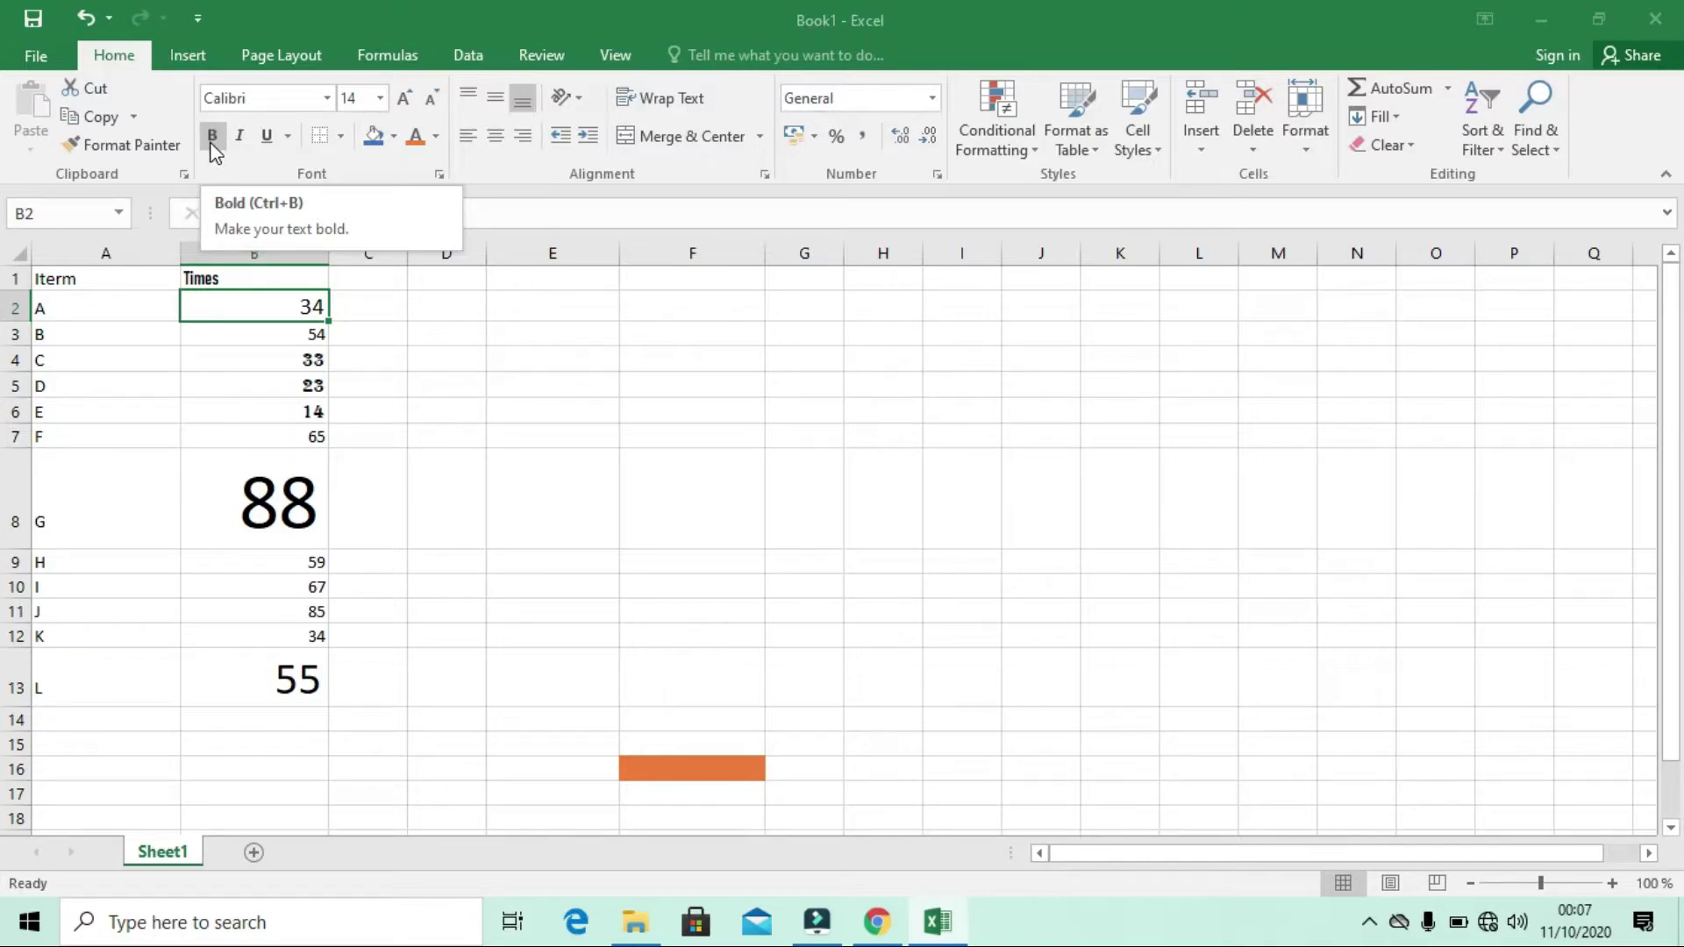
Step: Make item C in A4 bold and enlarge its font size several steps
left_click(75, 360)
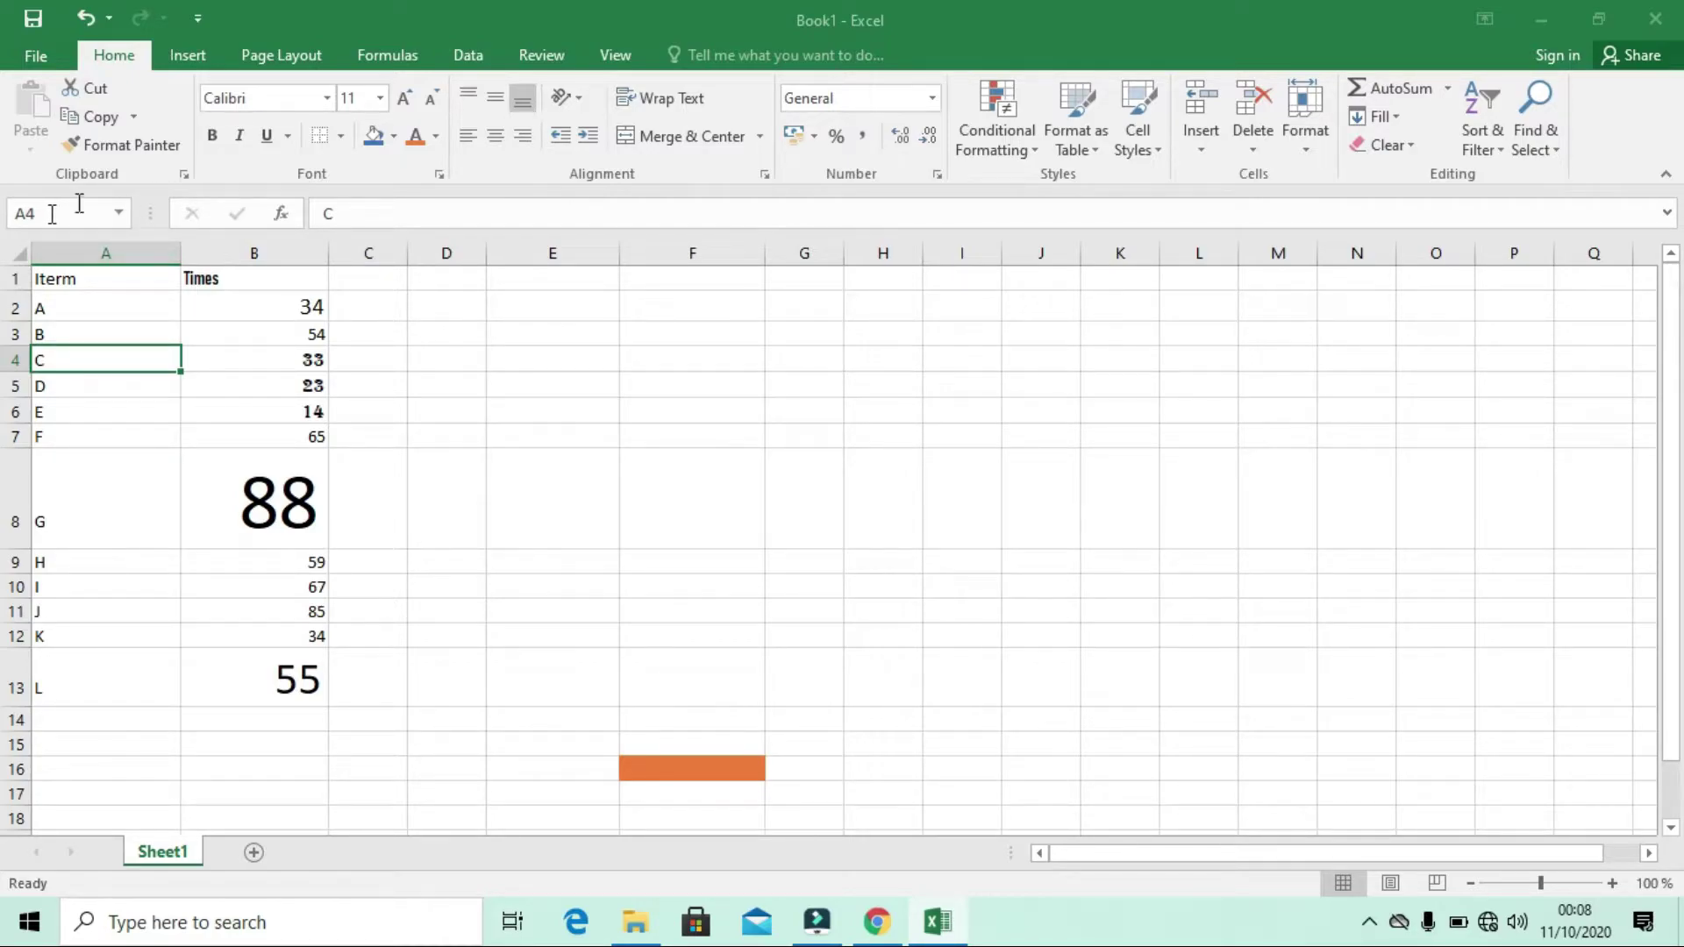
left_click(213, 137)
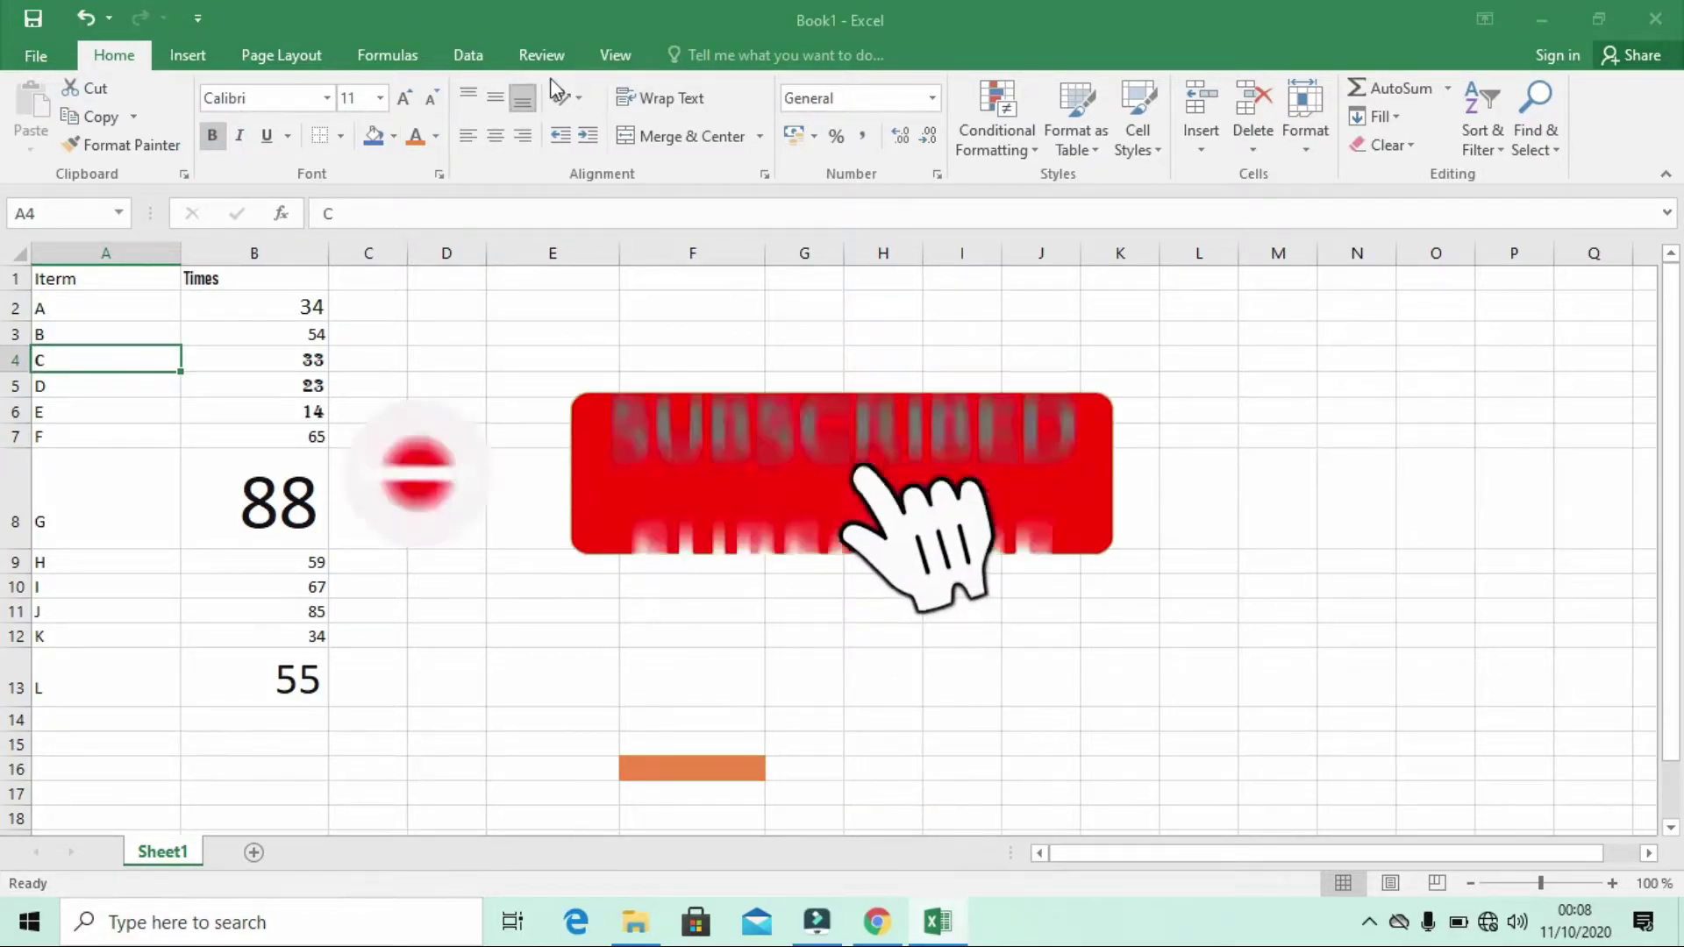
double_click(409, 99)
left_click(408, 99)
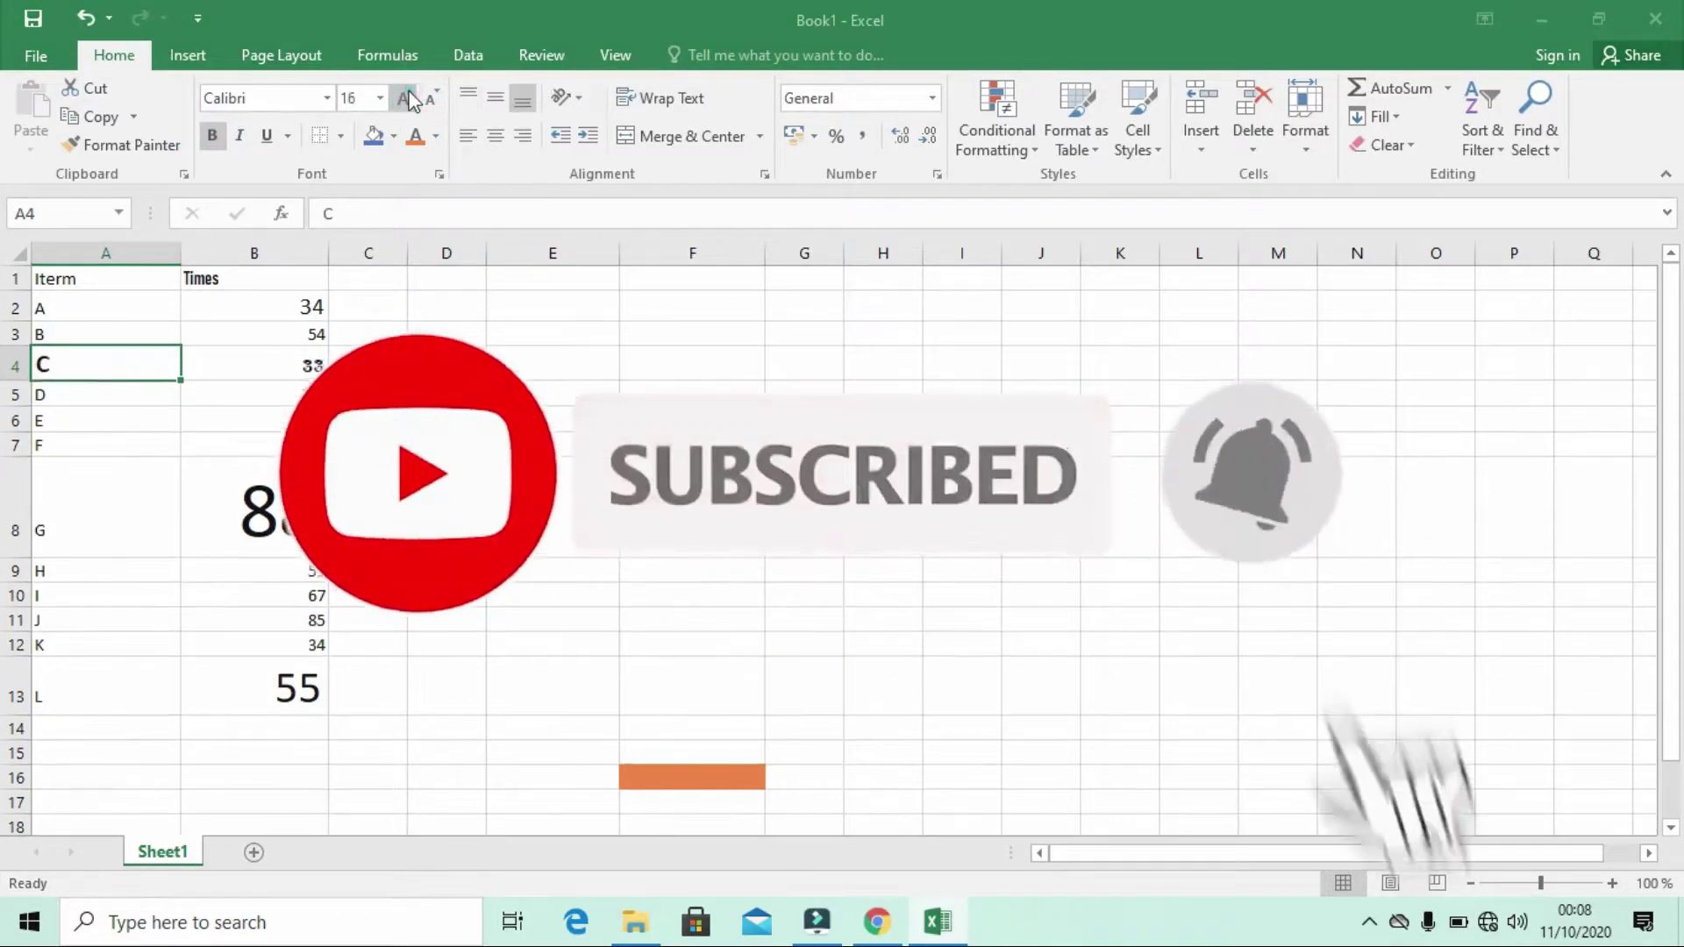
double_click(409, 99)
left_click(409, 100)
double_click(409, 99)
left_click(409, 99)
double_click(409, 99)
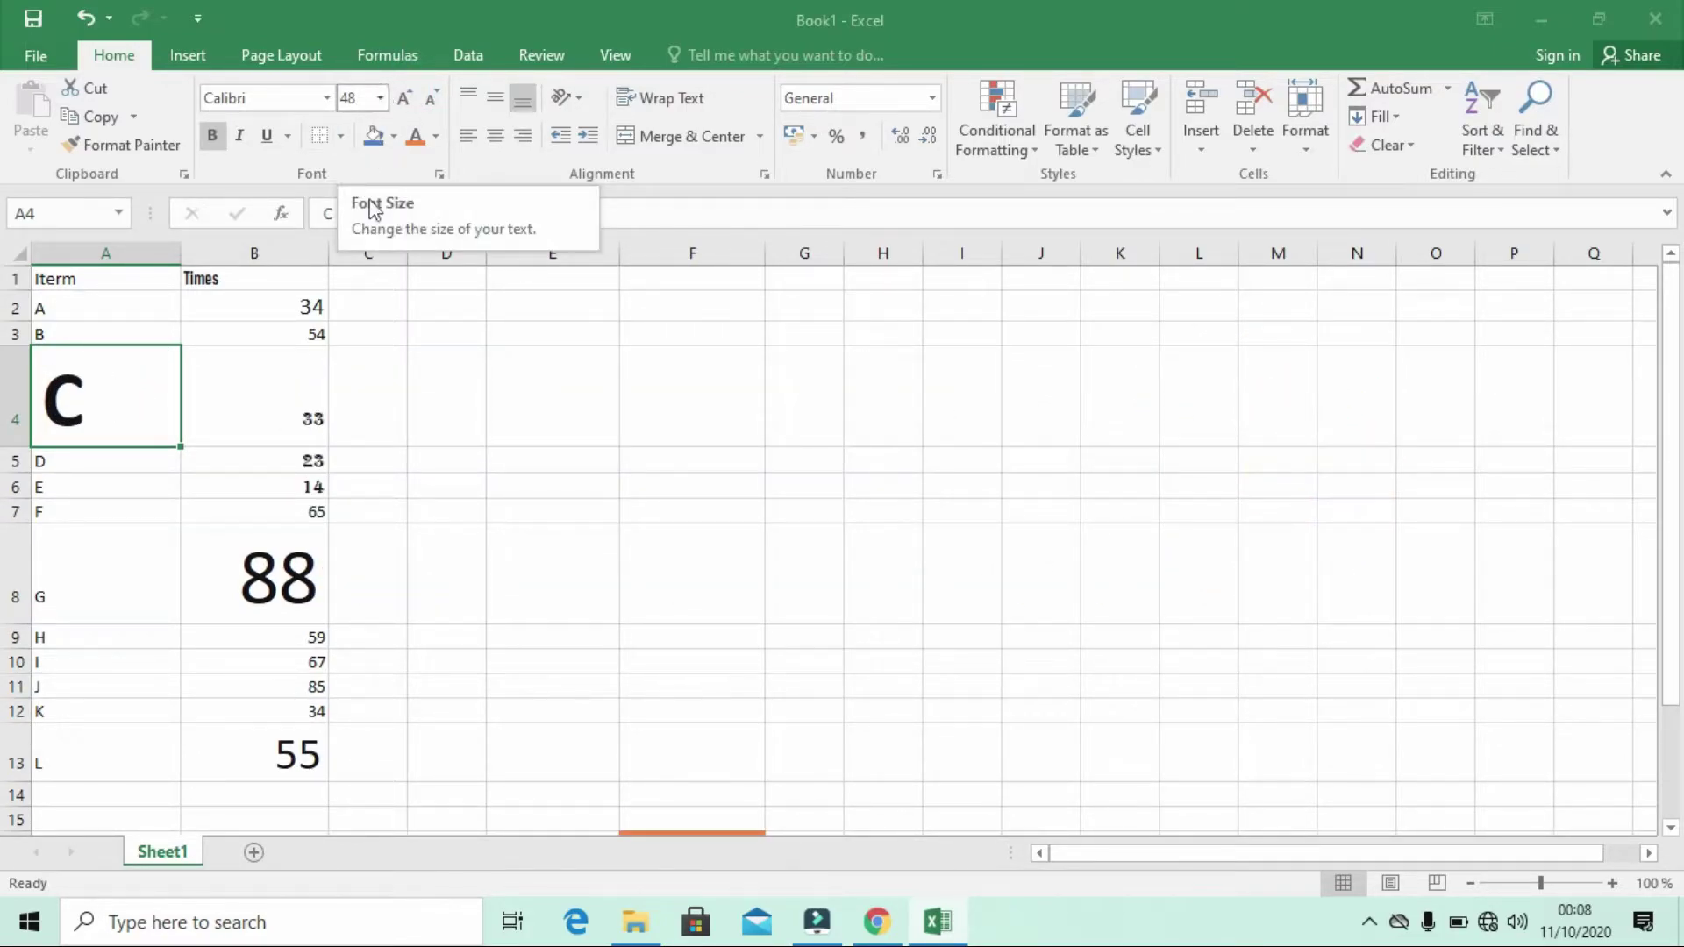
Step: Set the D in A5 to font size 48 and compare it with C in A4
left_click(132, 462)
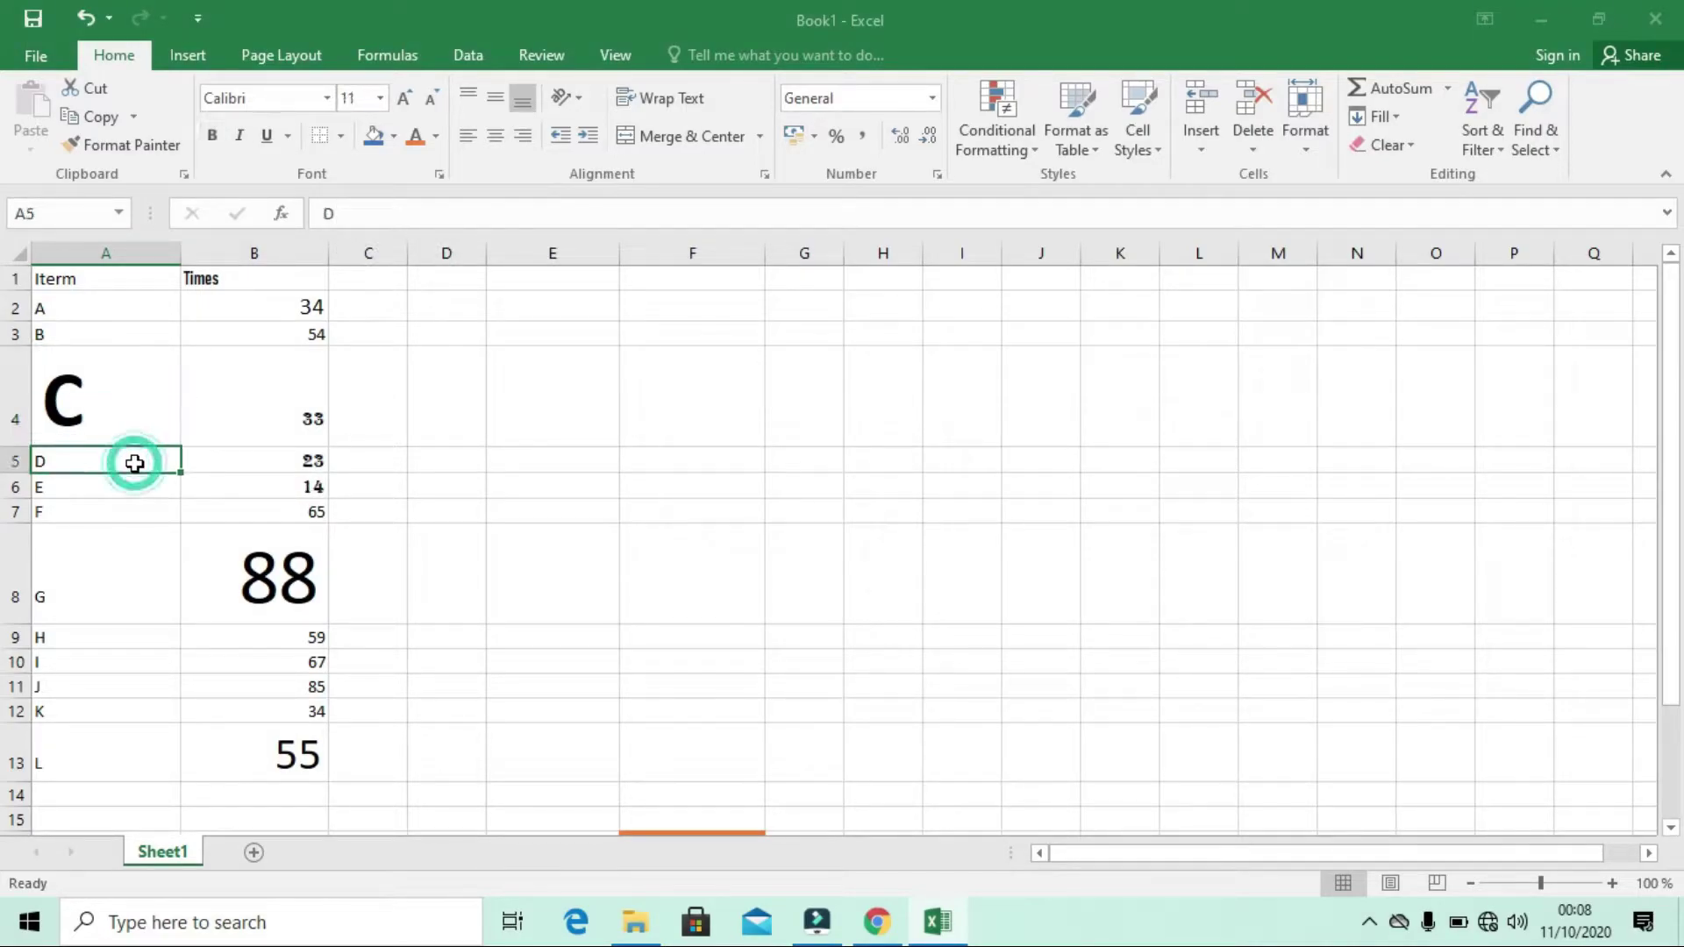
left_click(380, 97)
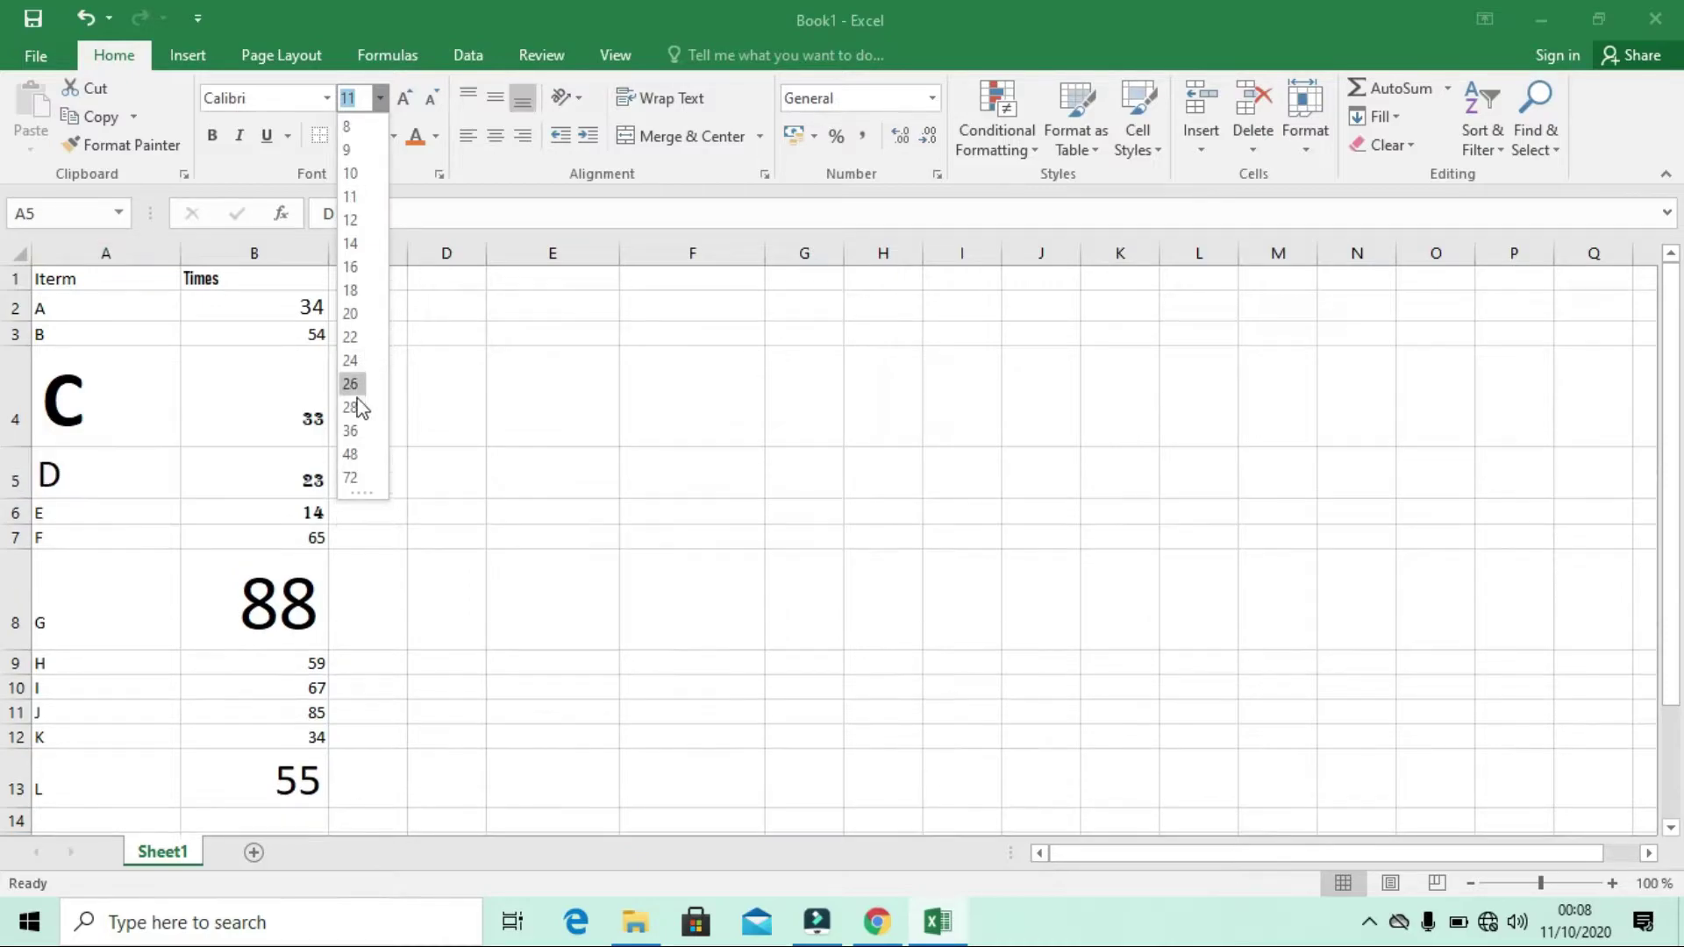
left_click(352, 454)
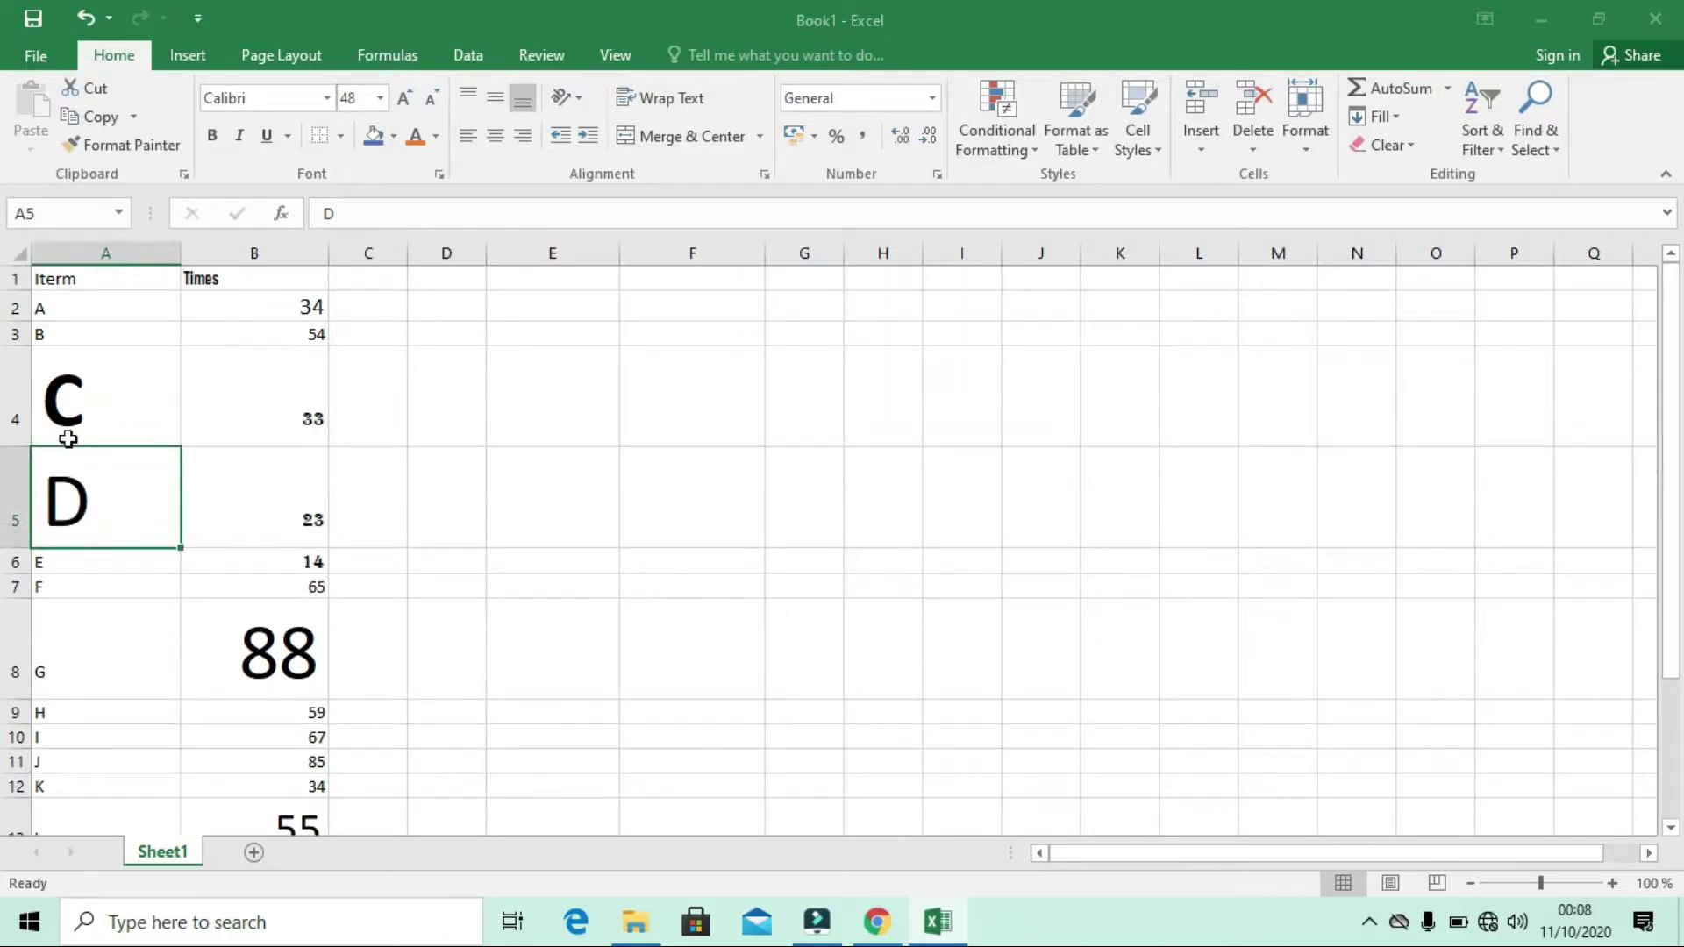
left_click(64, 400)
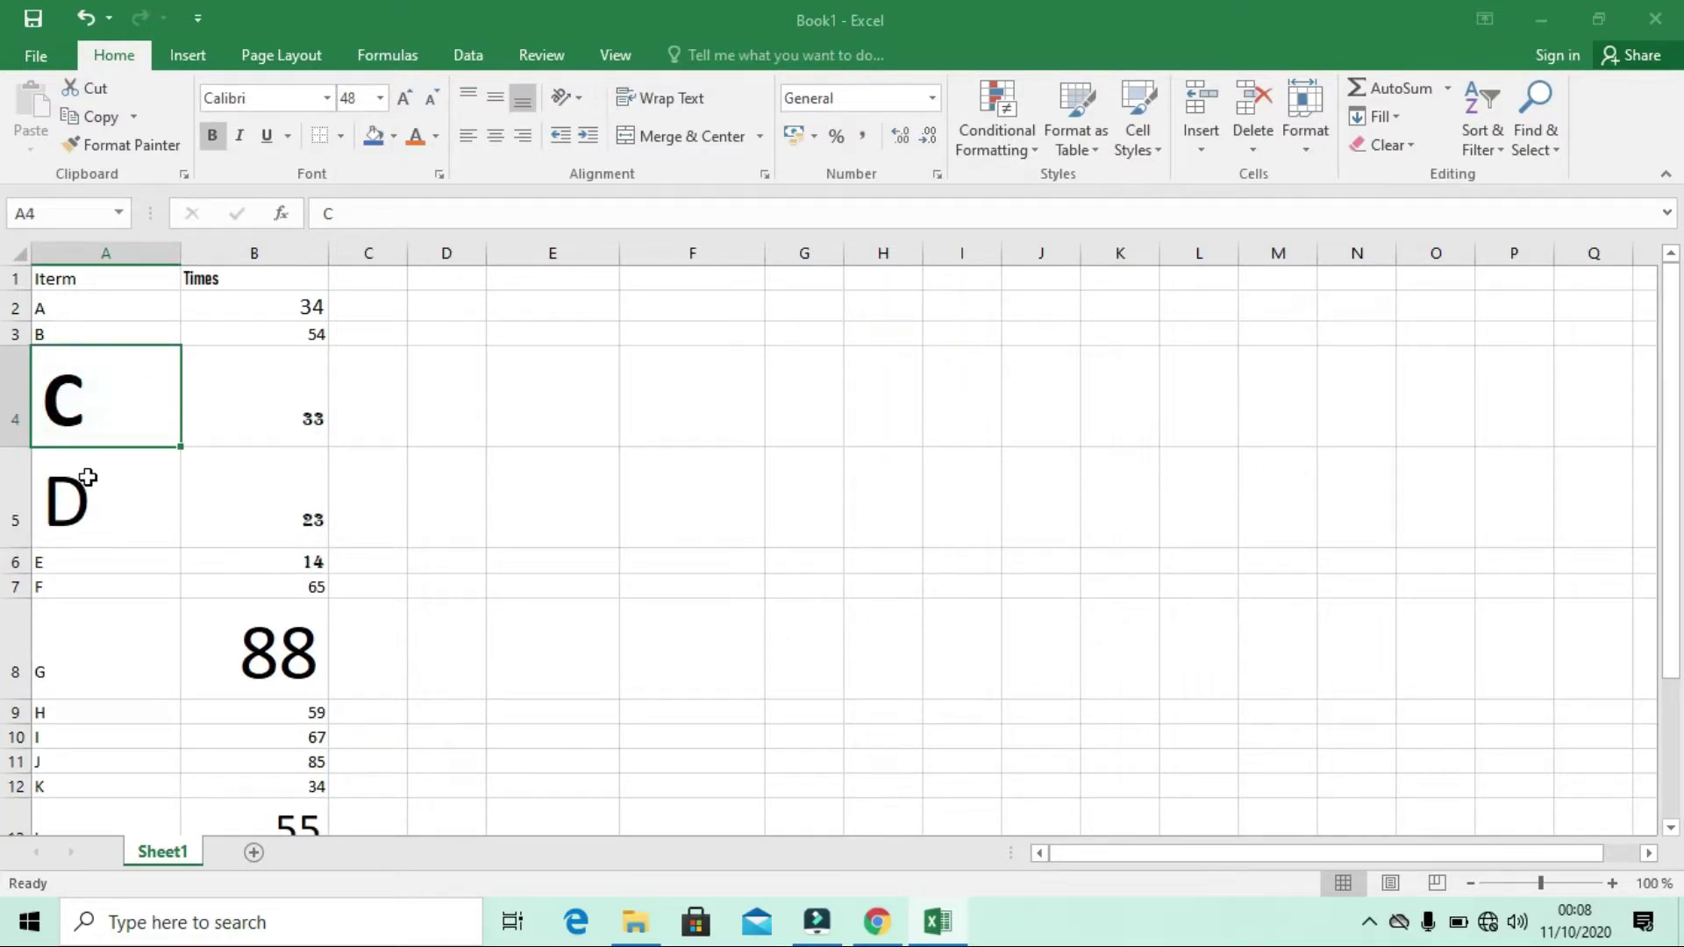
left_click(88, 478)
left_click(78, 403)
left_click(91, 474)
left_click(74, 415)
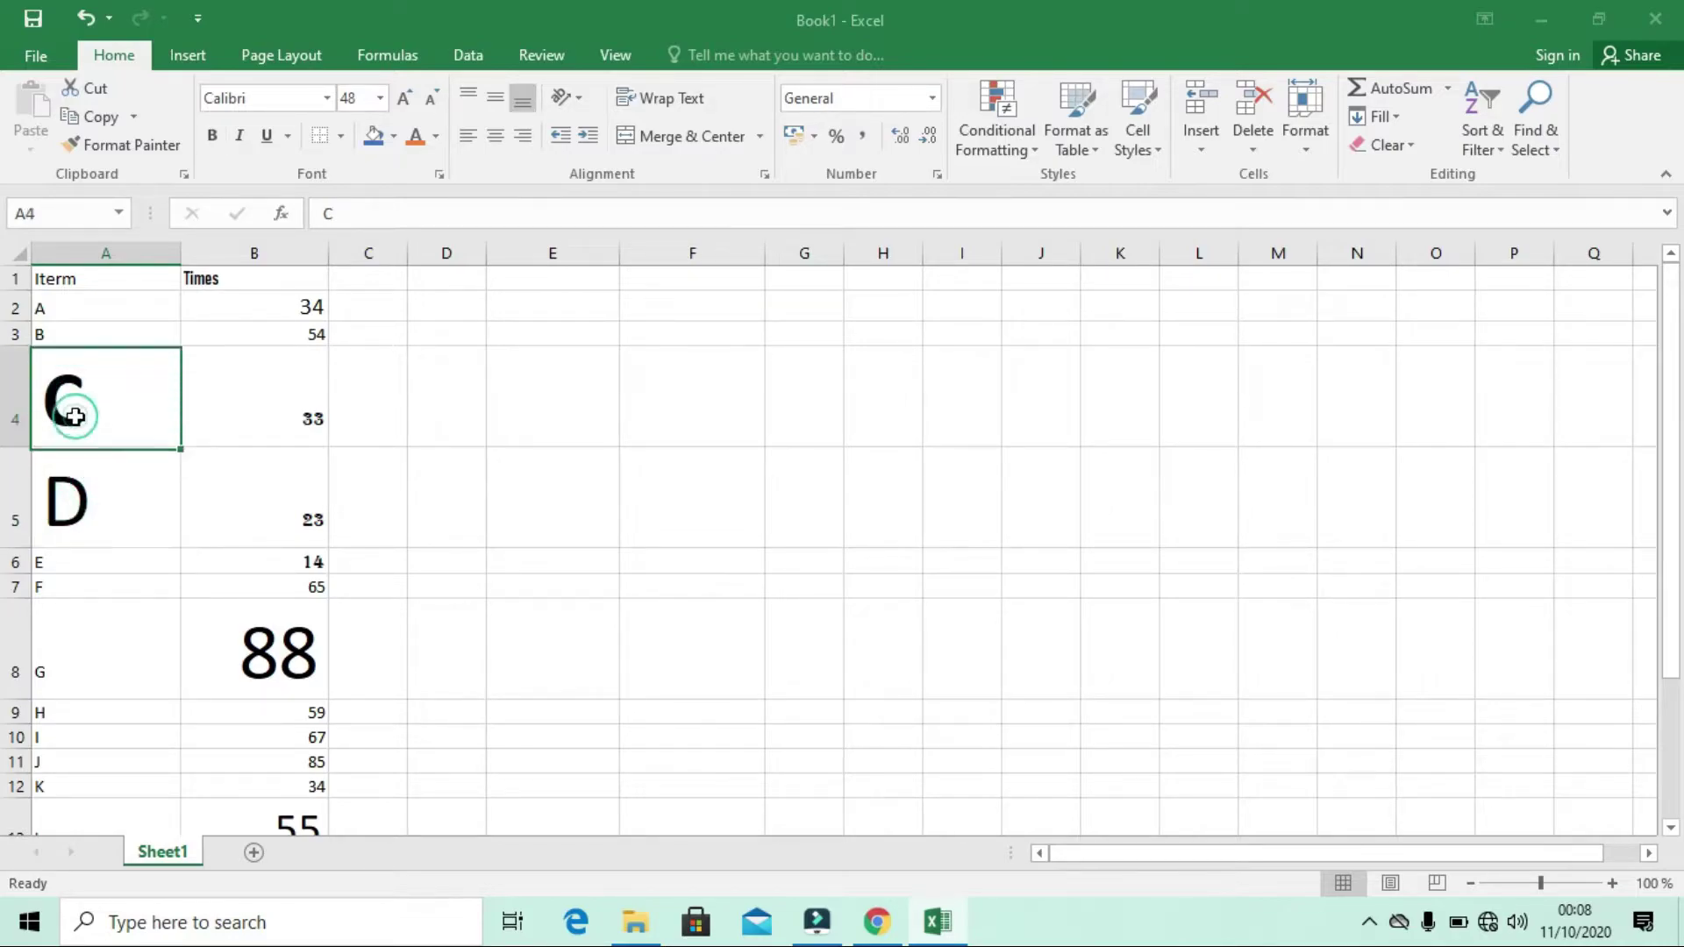
left_click(107, 497)
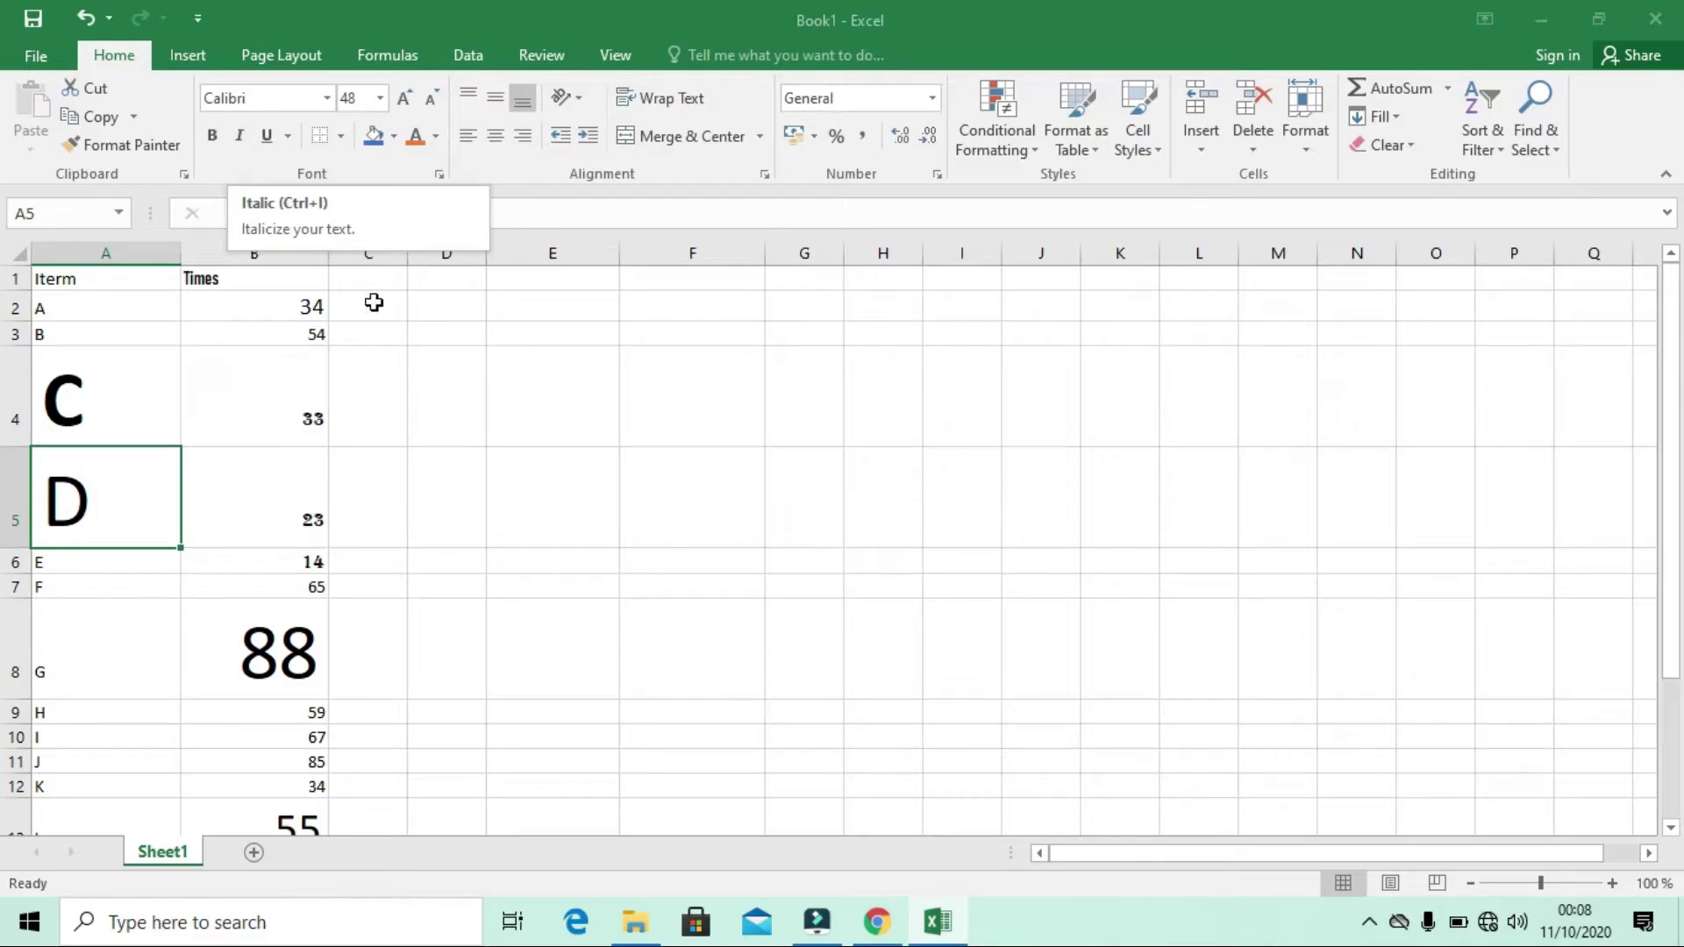
Step: Italicize the 85 in B11 and bring its font size to 48
scroll(380, 387, "down", 2)
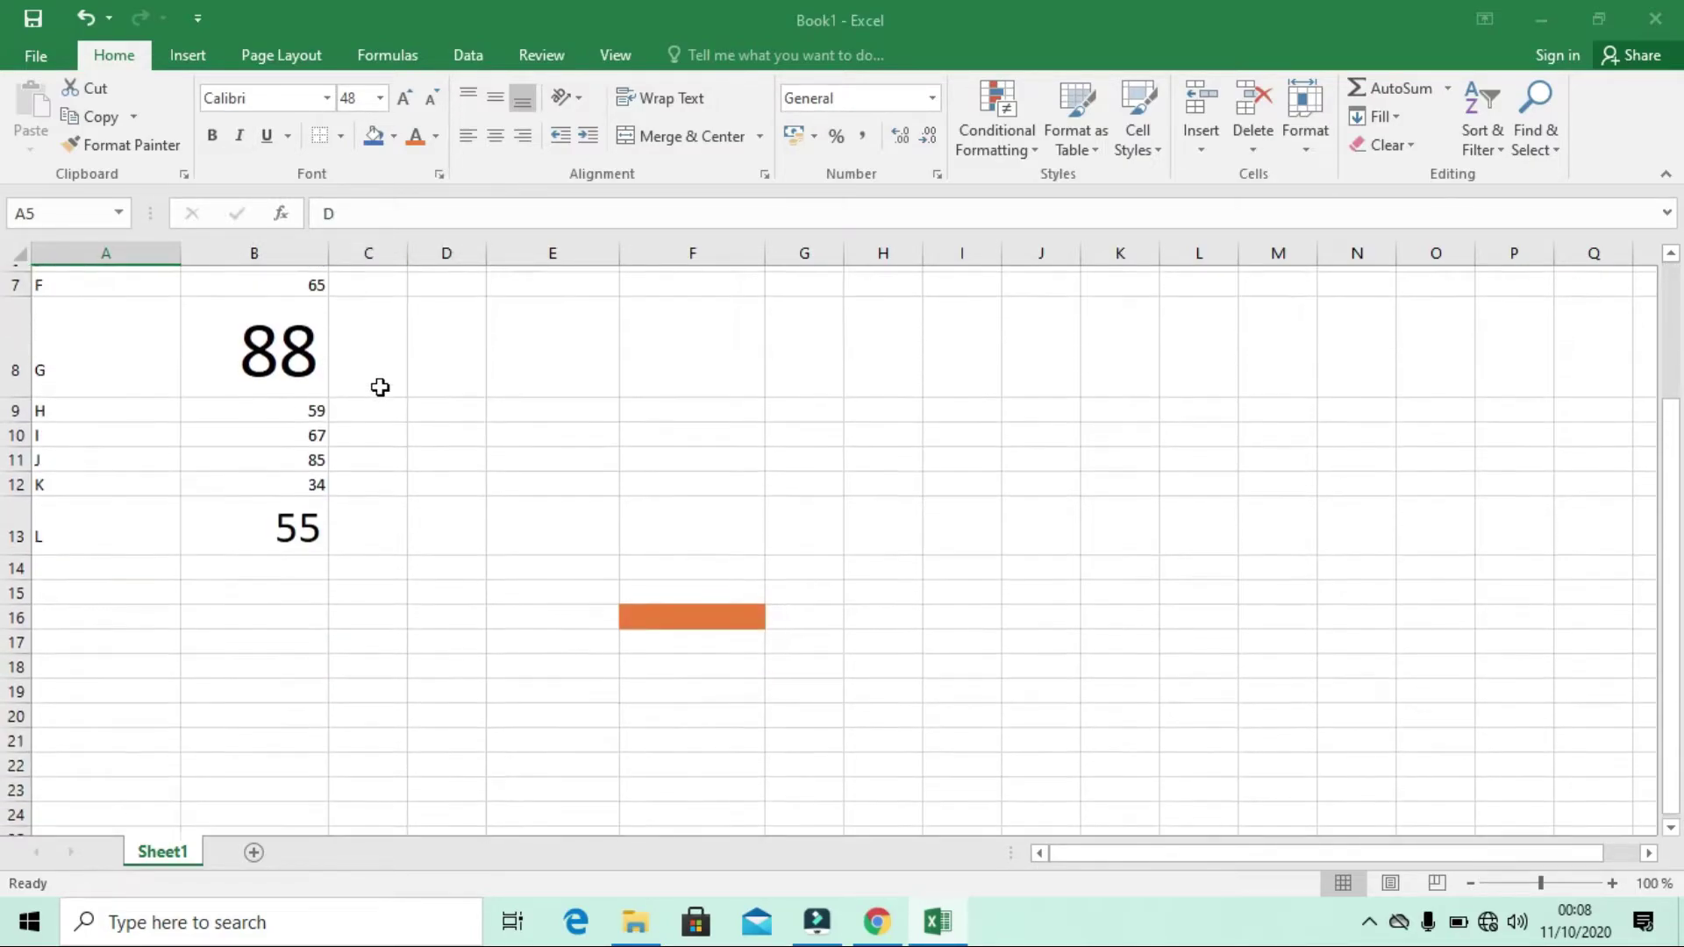
left_click(289, 456)
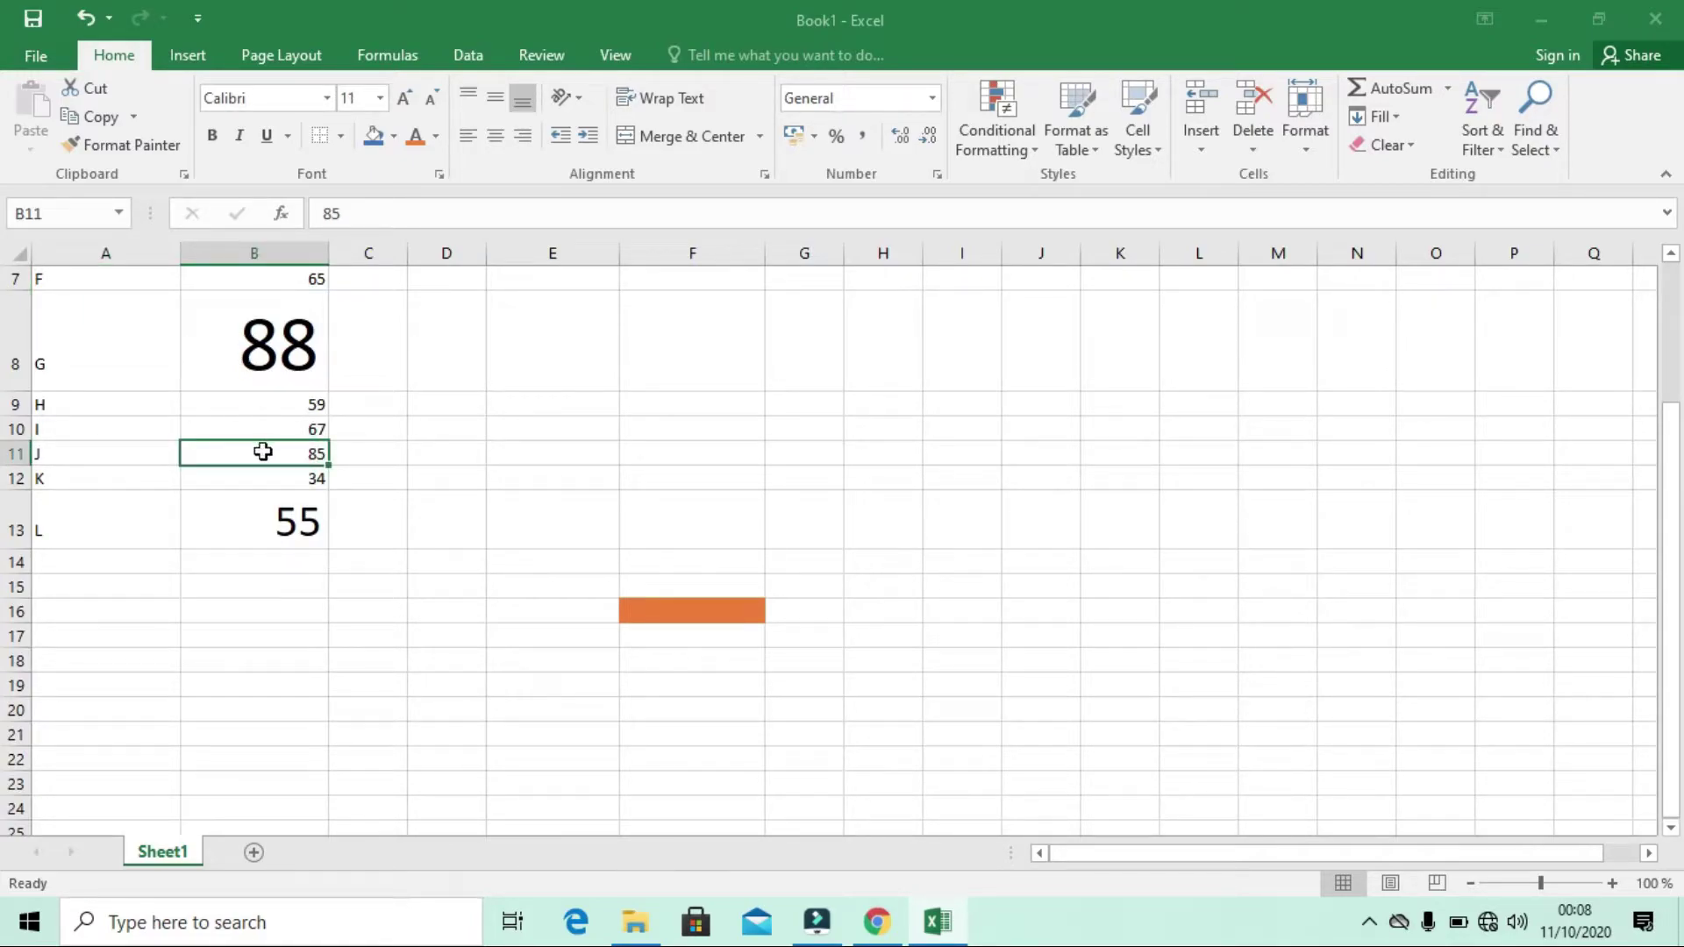
left_click(246, 136)
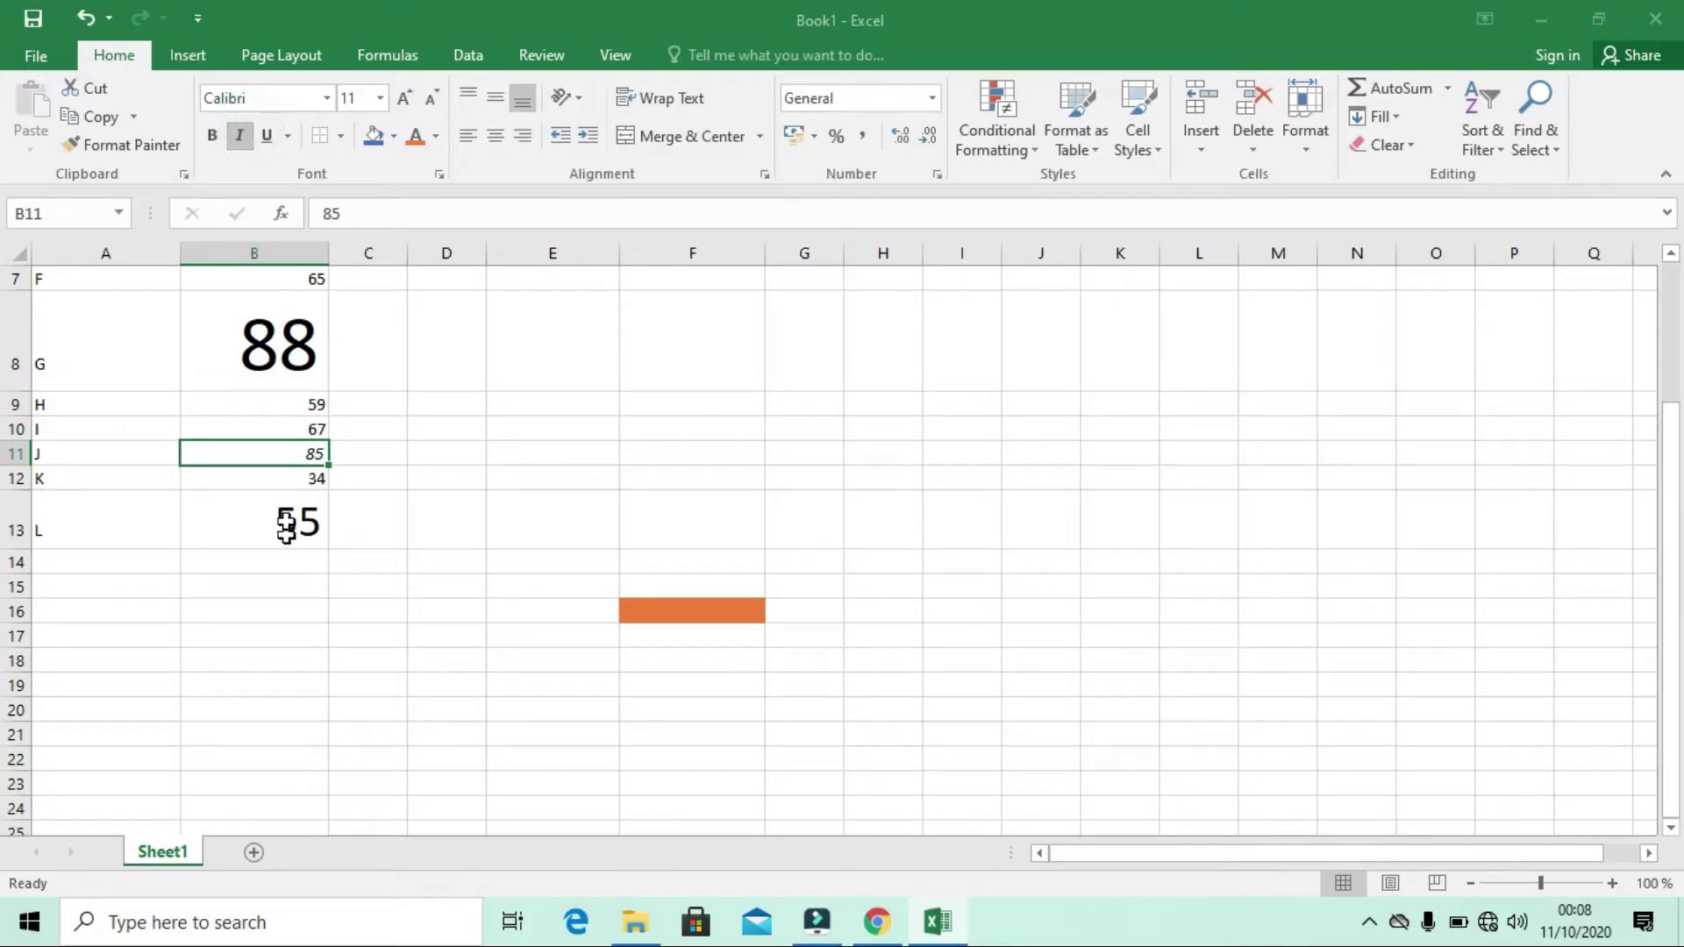
left_click(409, 97)
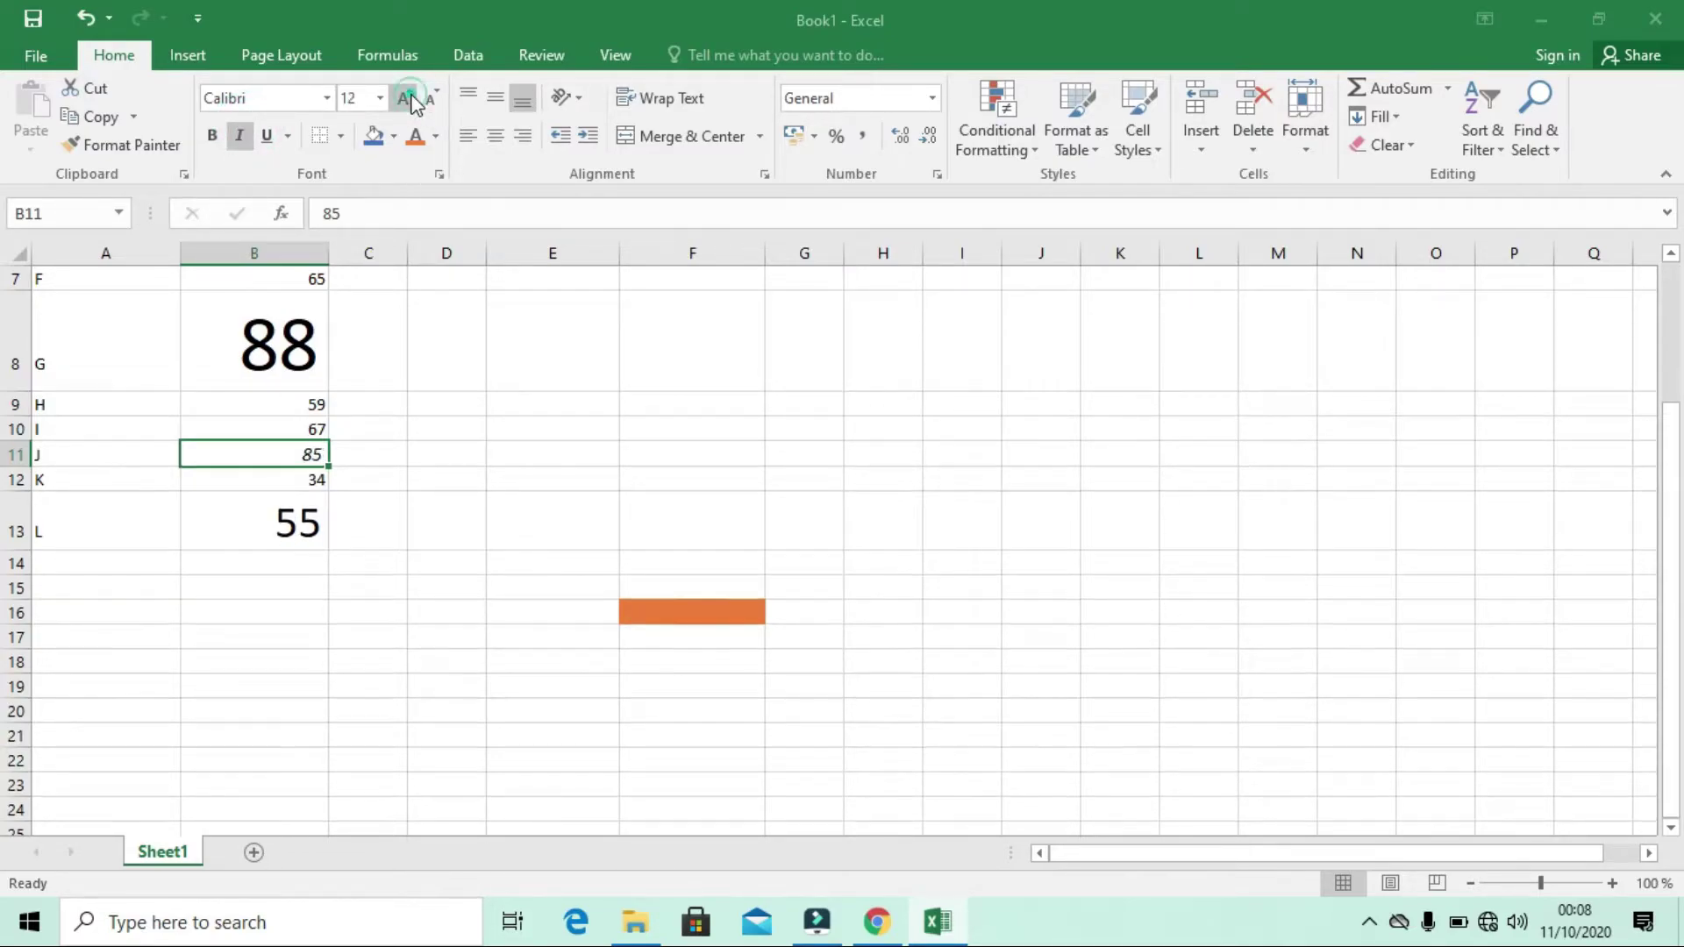
left_click(409, 97)
left_click(409, 97)
left_click(409, 97)
left_click(409, 96)
left_click(409, 96)
left_click(409, 97)
left_click(409, 96)
left_click(409, 96)
left_click(409, 96)
left_click(408, 97)
left_click(409, 96)
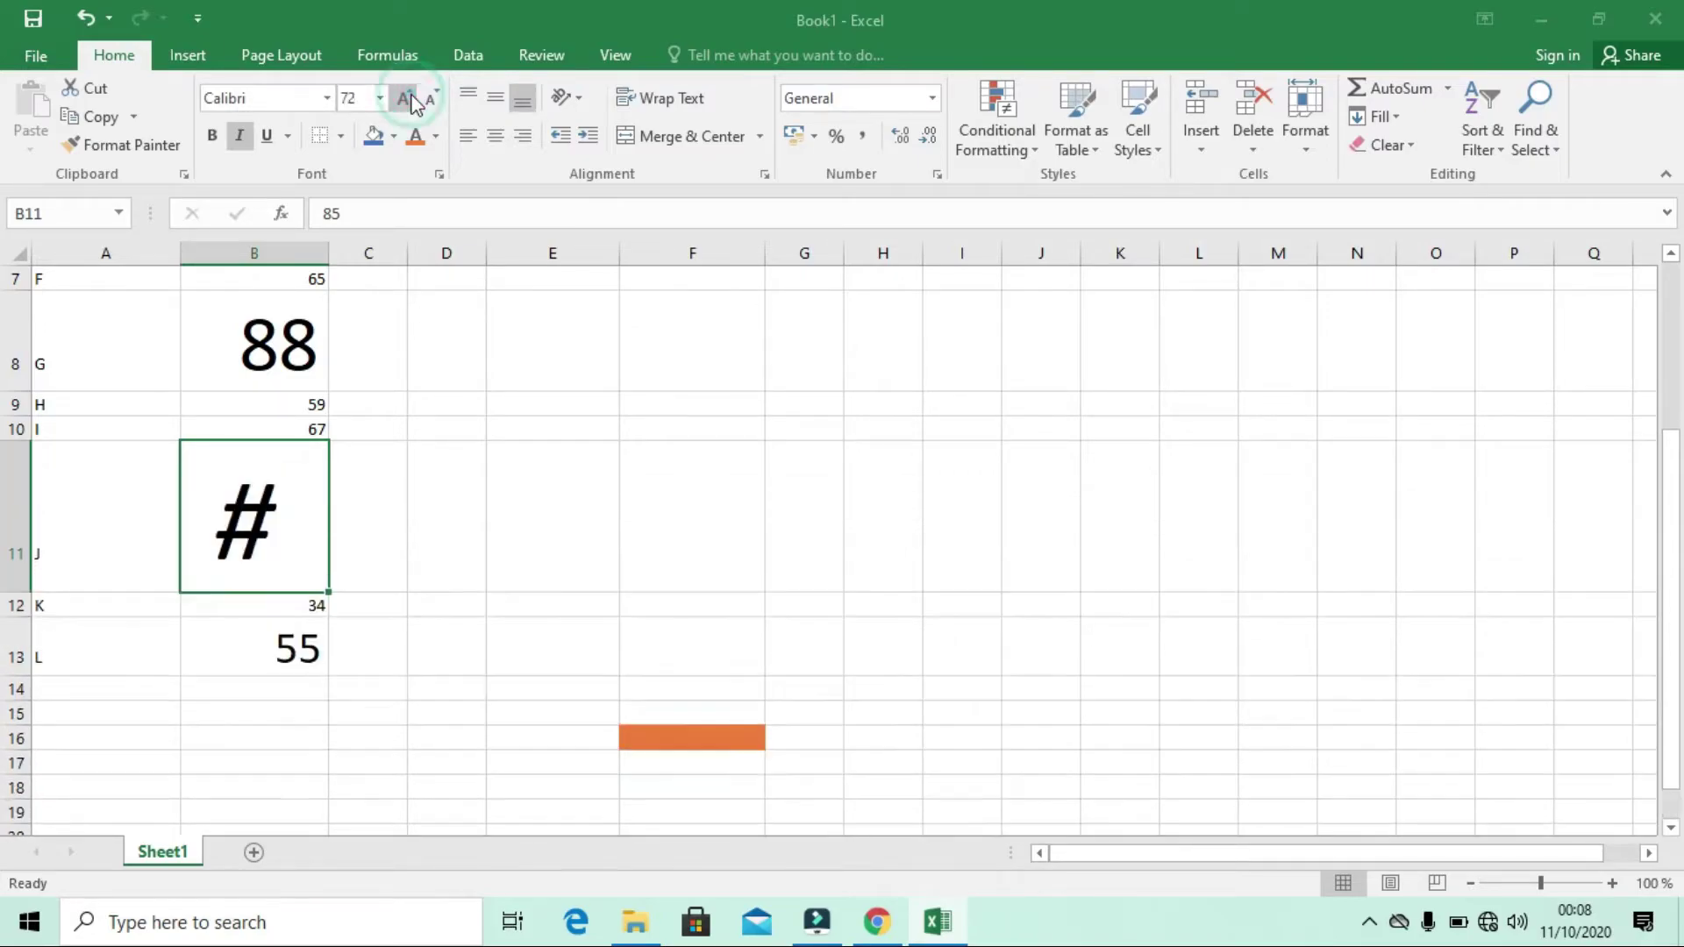
left_click(429, 98)
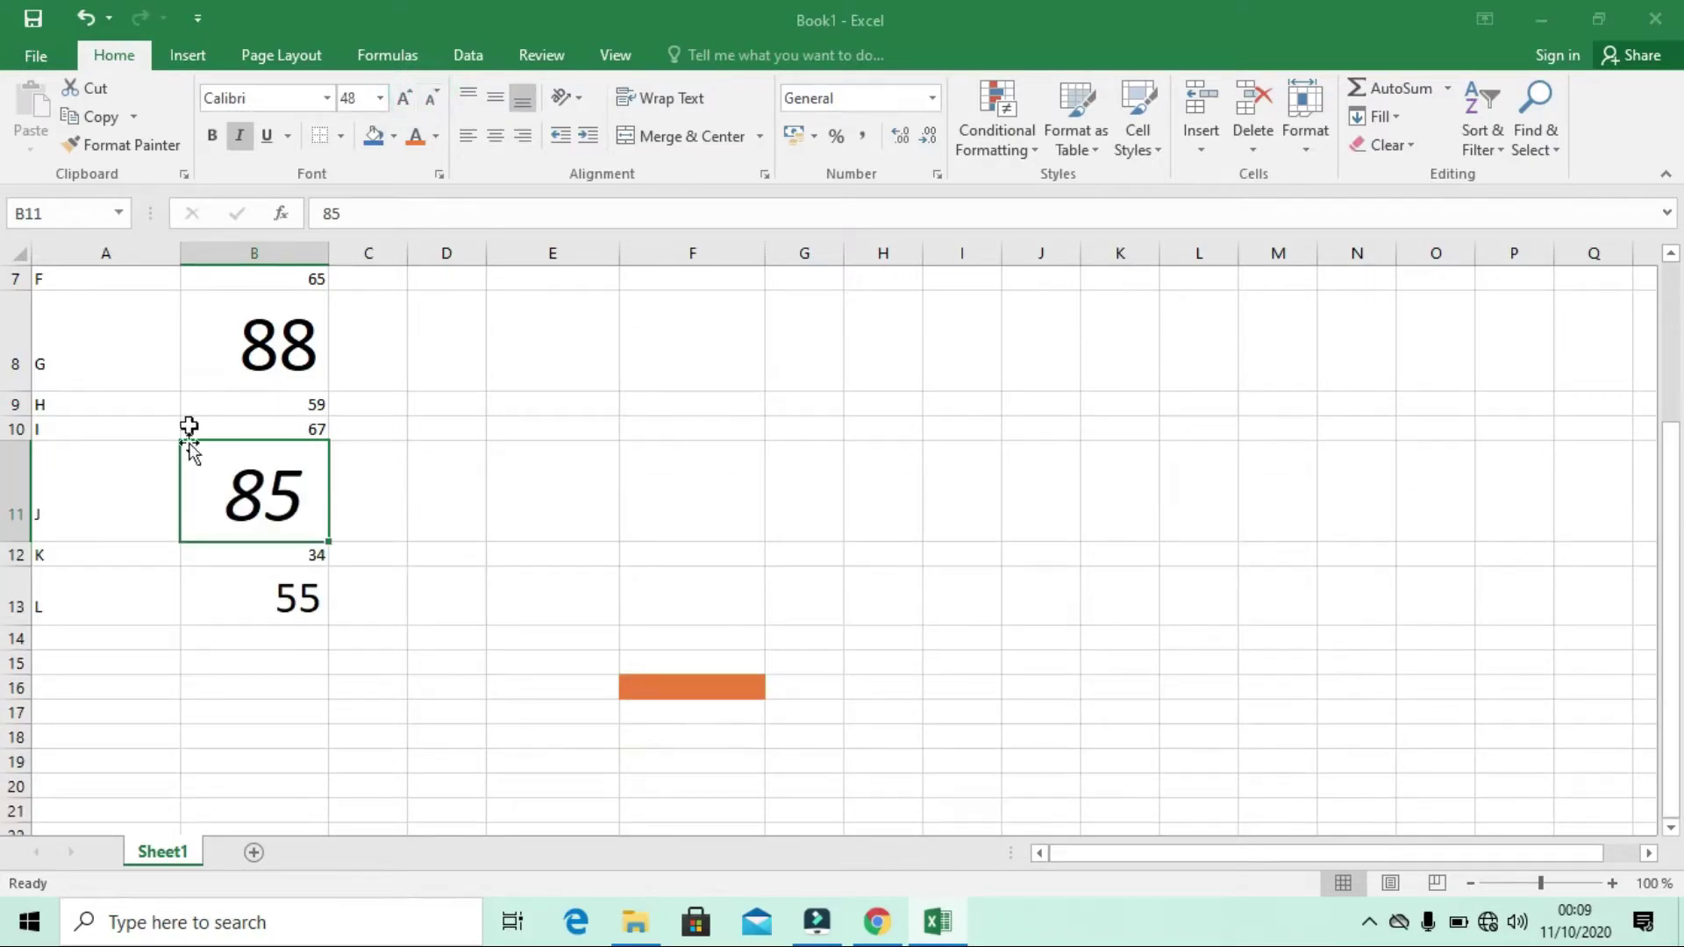
Step: Underline the time 54 in cell B3
left_click(395, 428)
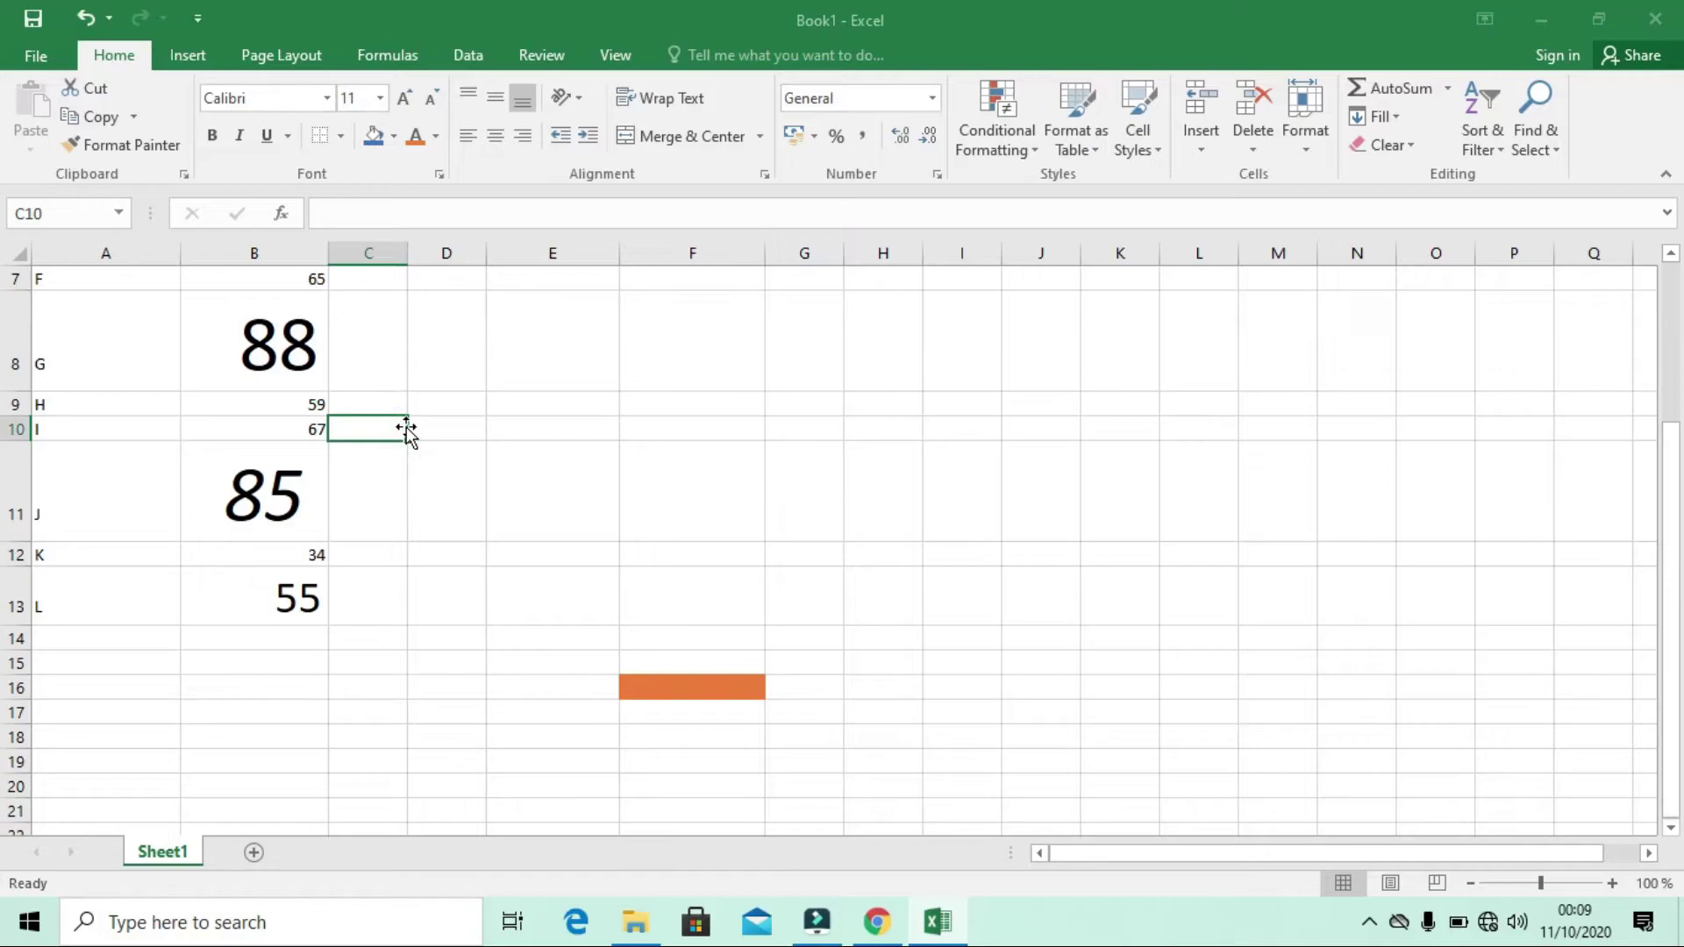
scroll(406, 427, "up", 2)
scroll(406, 426, "down", 1)
scroll(407, 426, "up", 2)
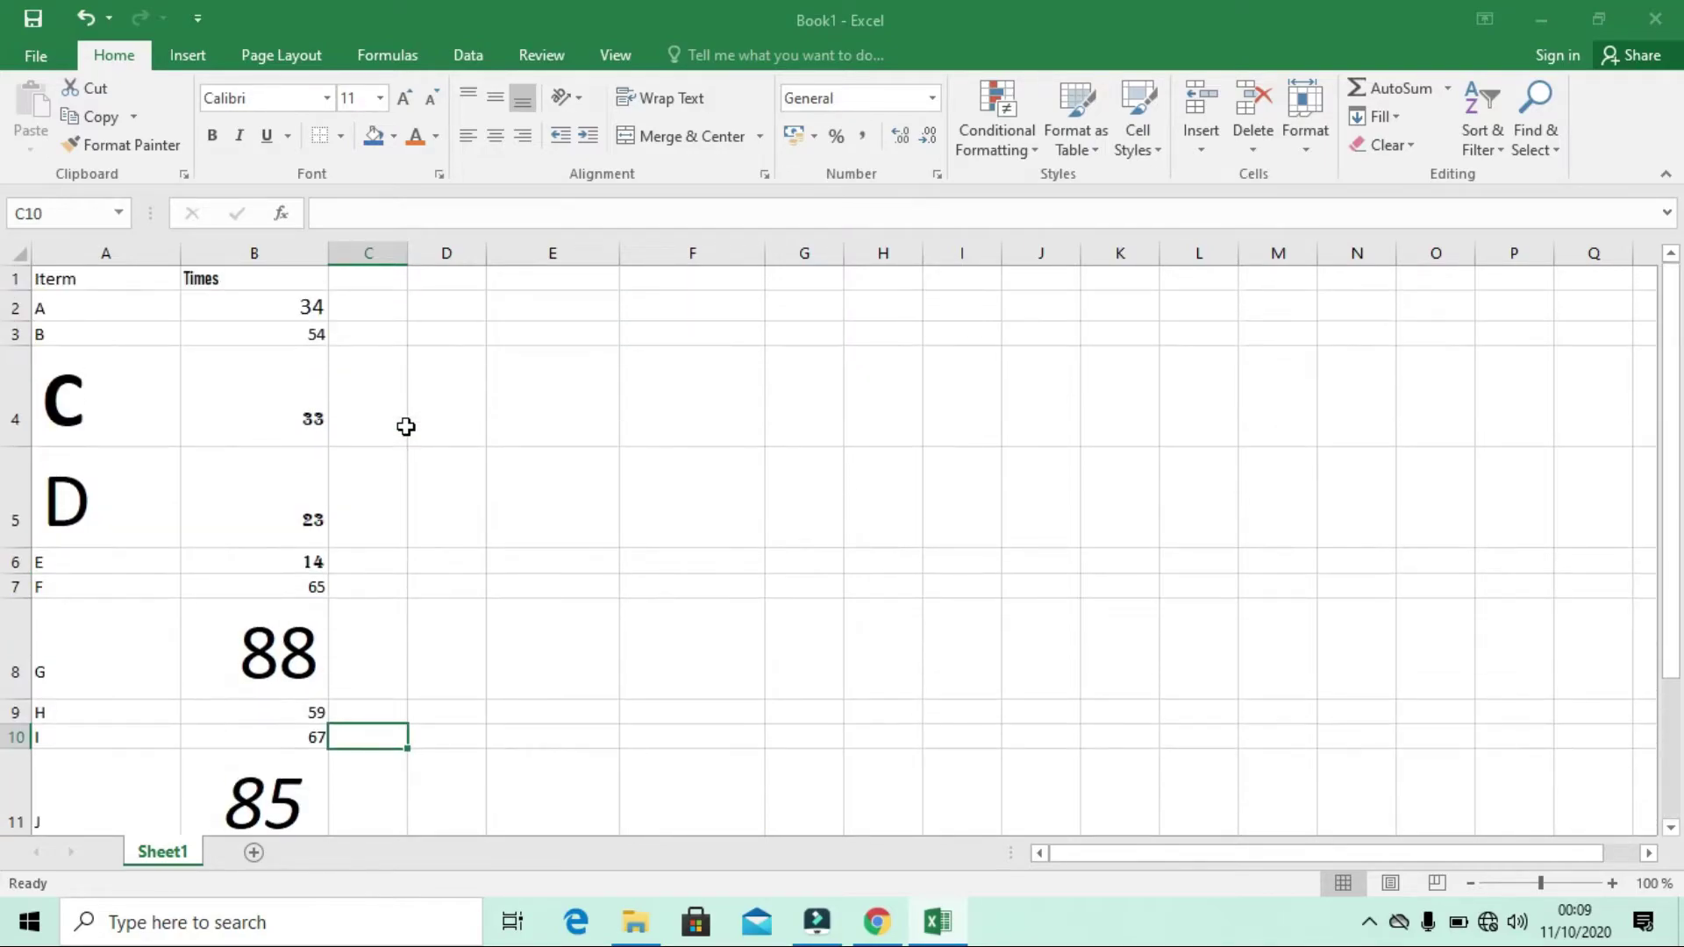
scroll(407, 426, "down", 2)
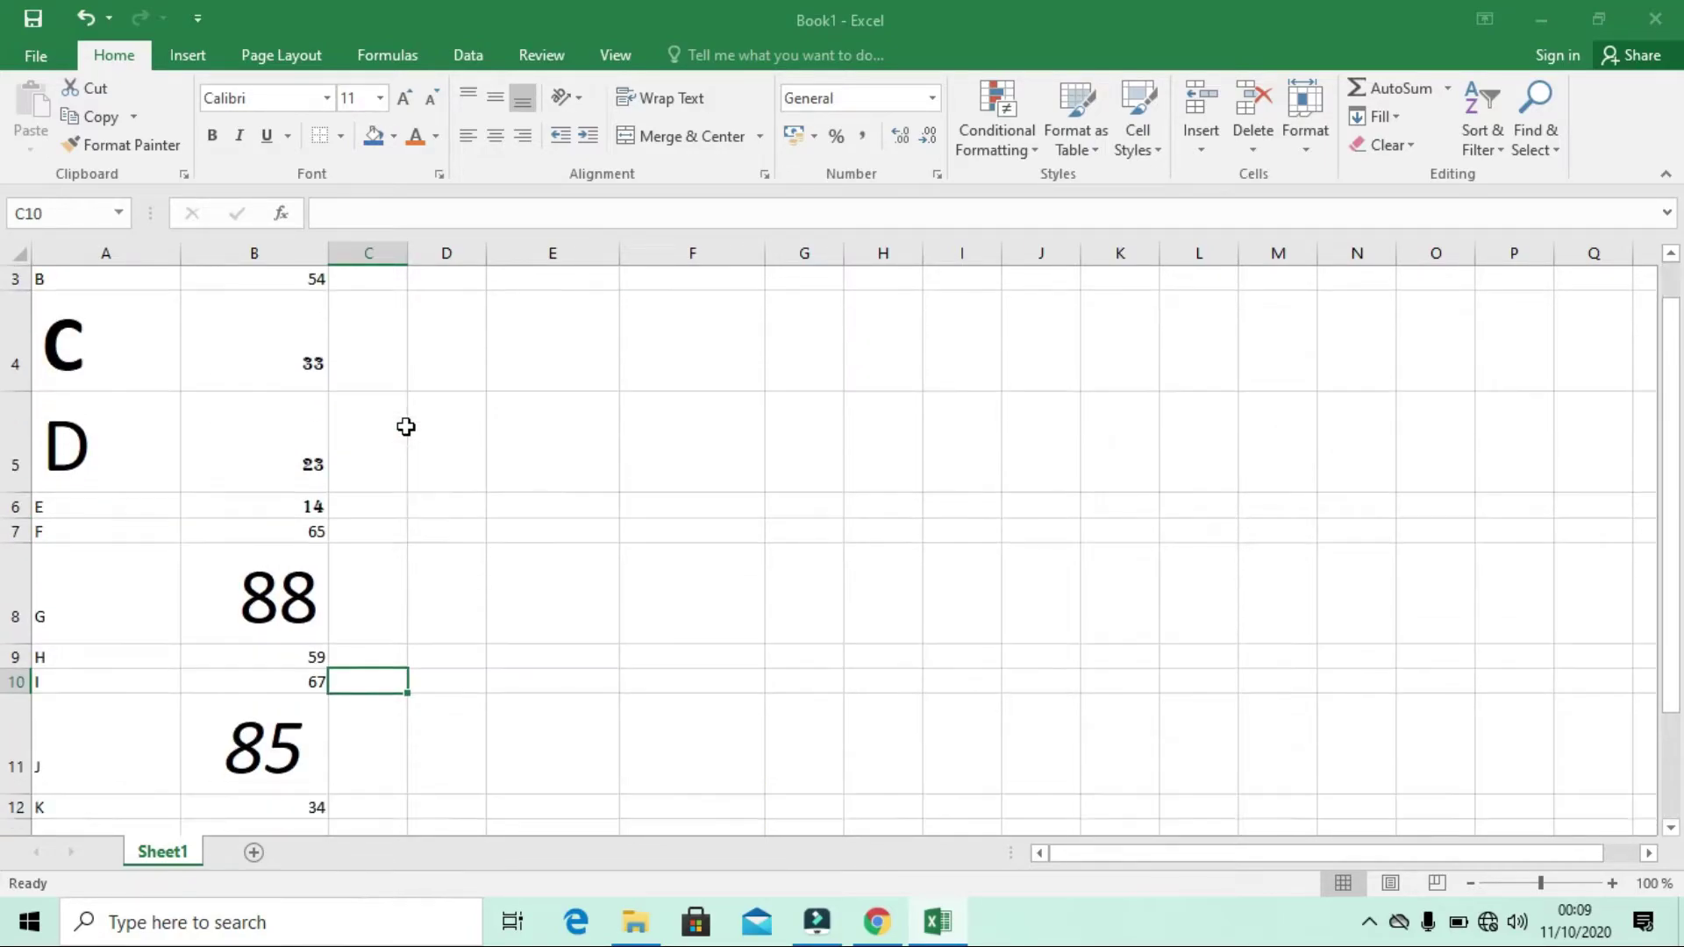
scroll(407, 426, "up", 1)
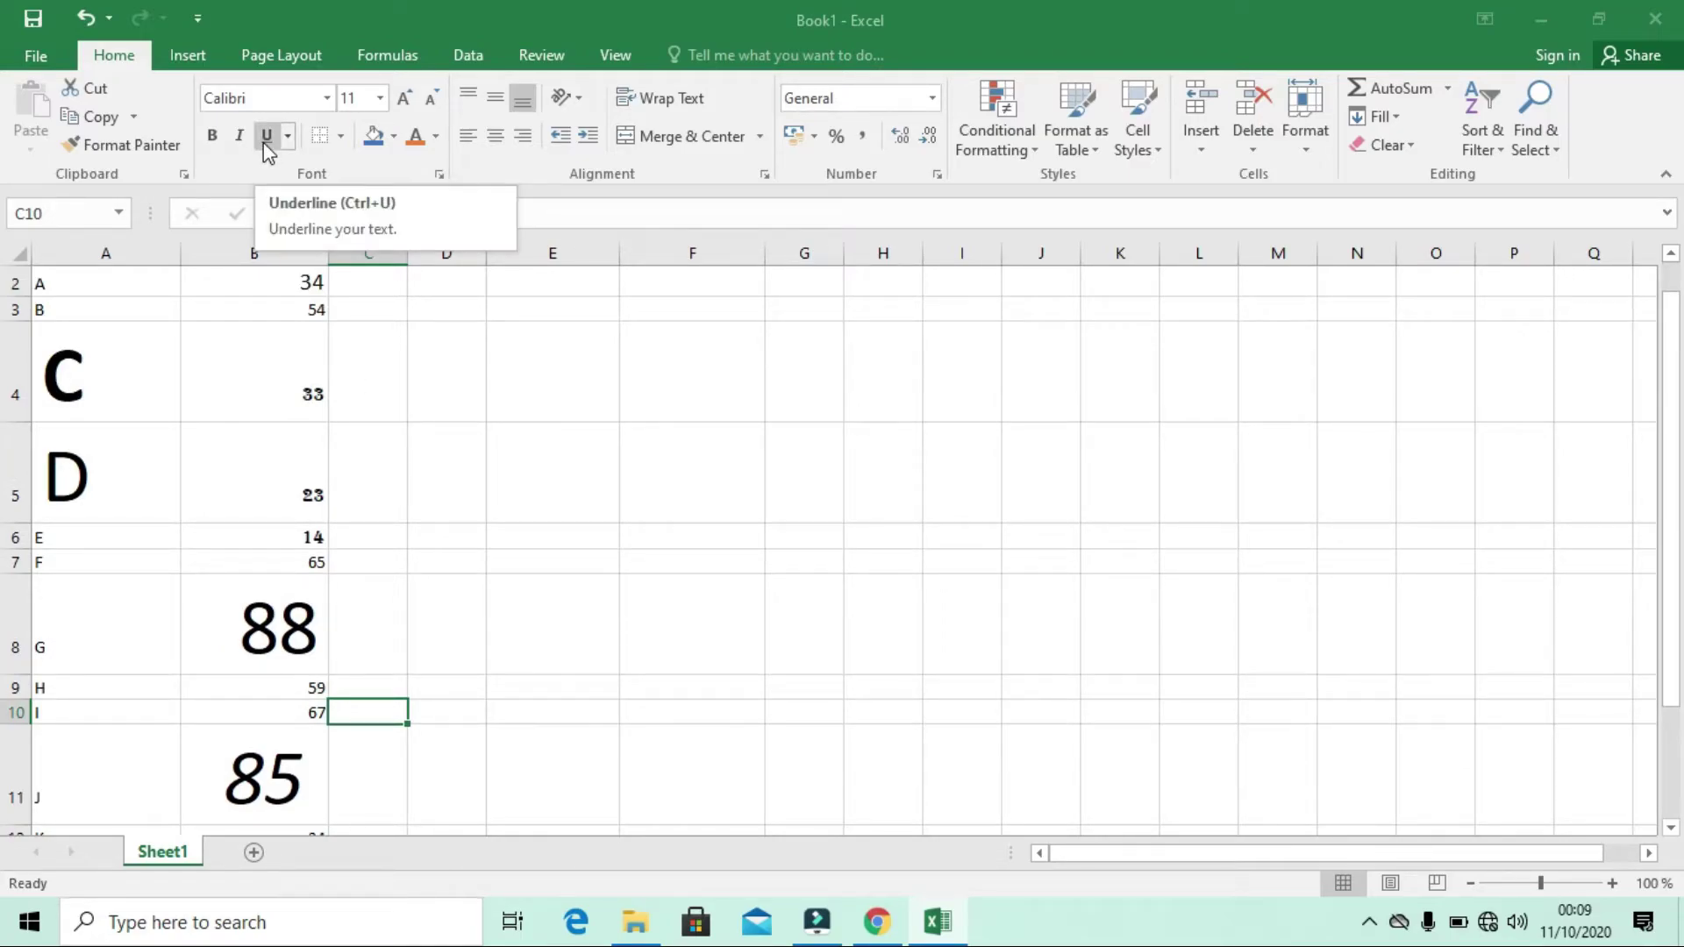
left_click(292, 304)
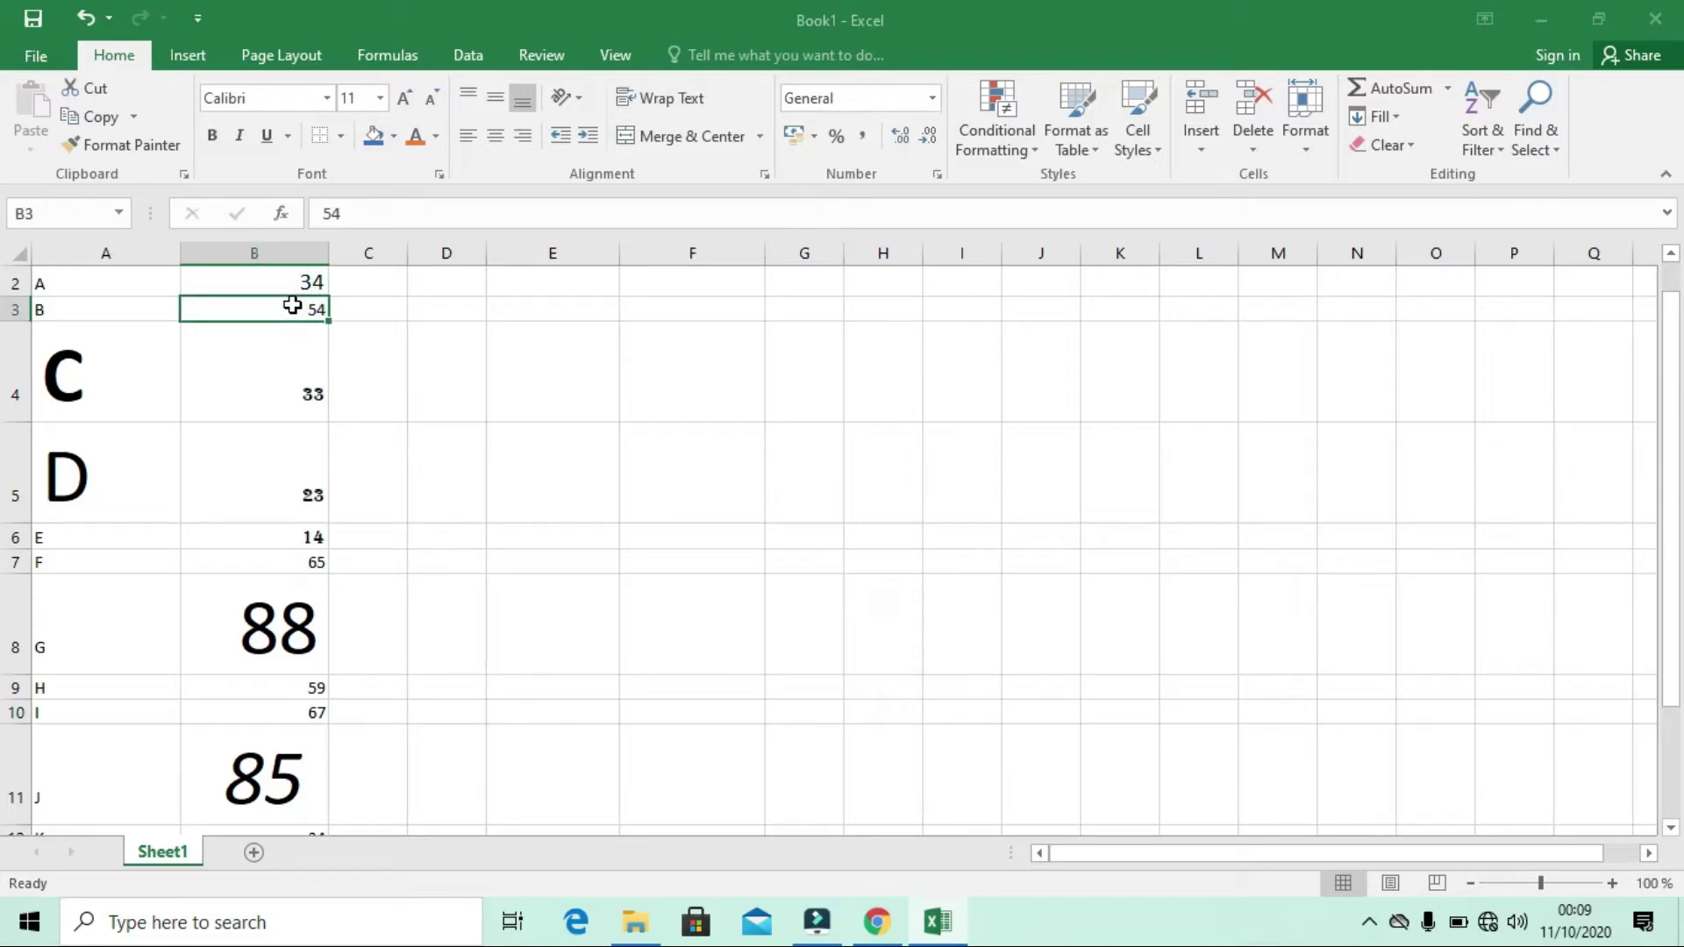
left_click(266, 136)
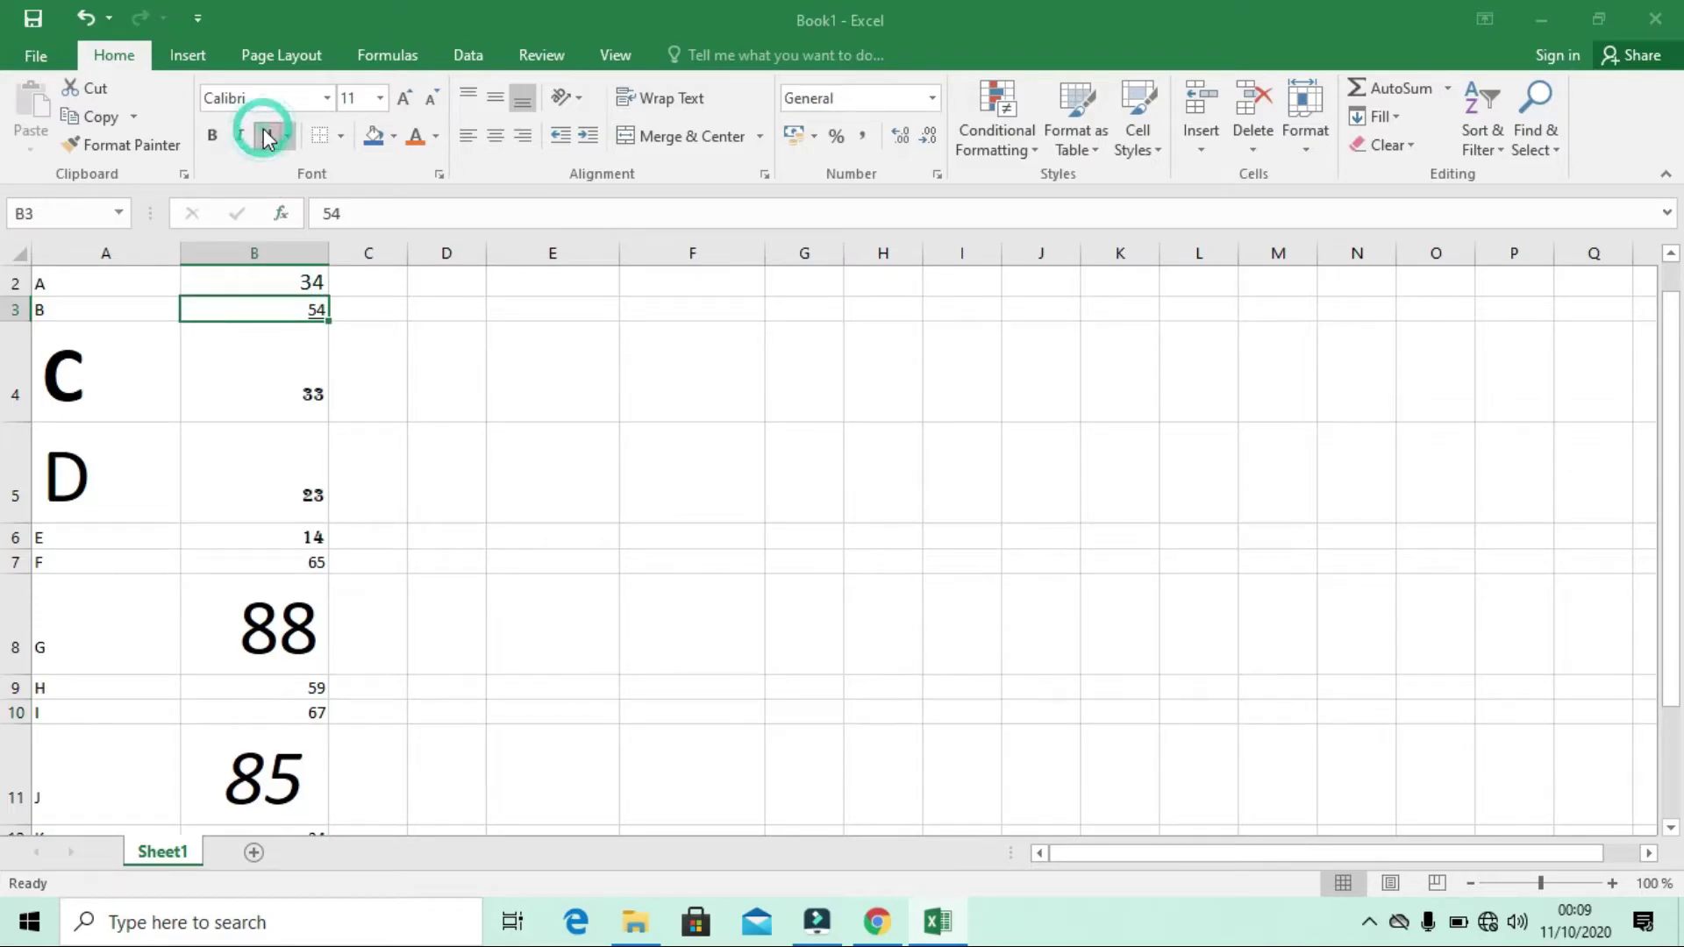
Step: Increase the font size of the 54 in B3 to 24
left_click(406, 97)
left_click(406, 97)
left_click(406, 97)
left_click(406, 98)
left_click(406, 97)
left_click(406, 97)
left_click(406, 97)
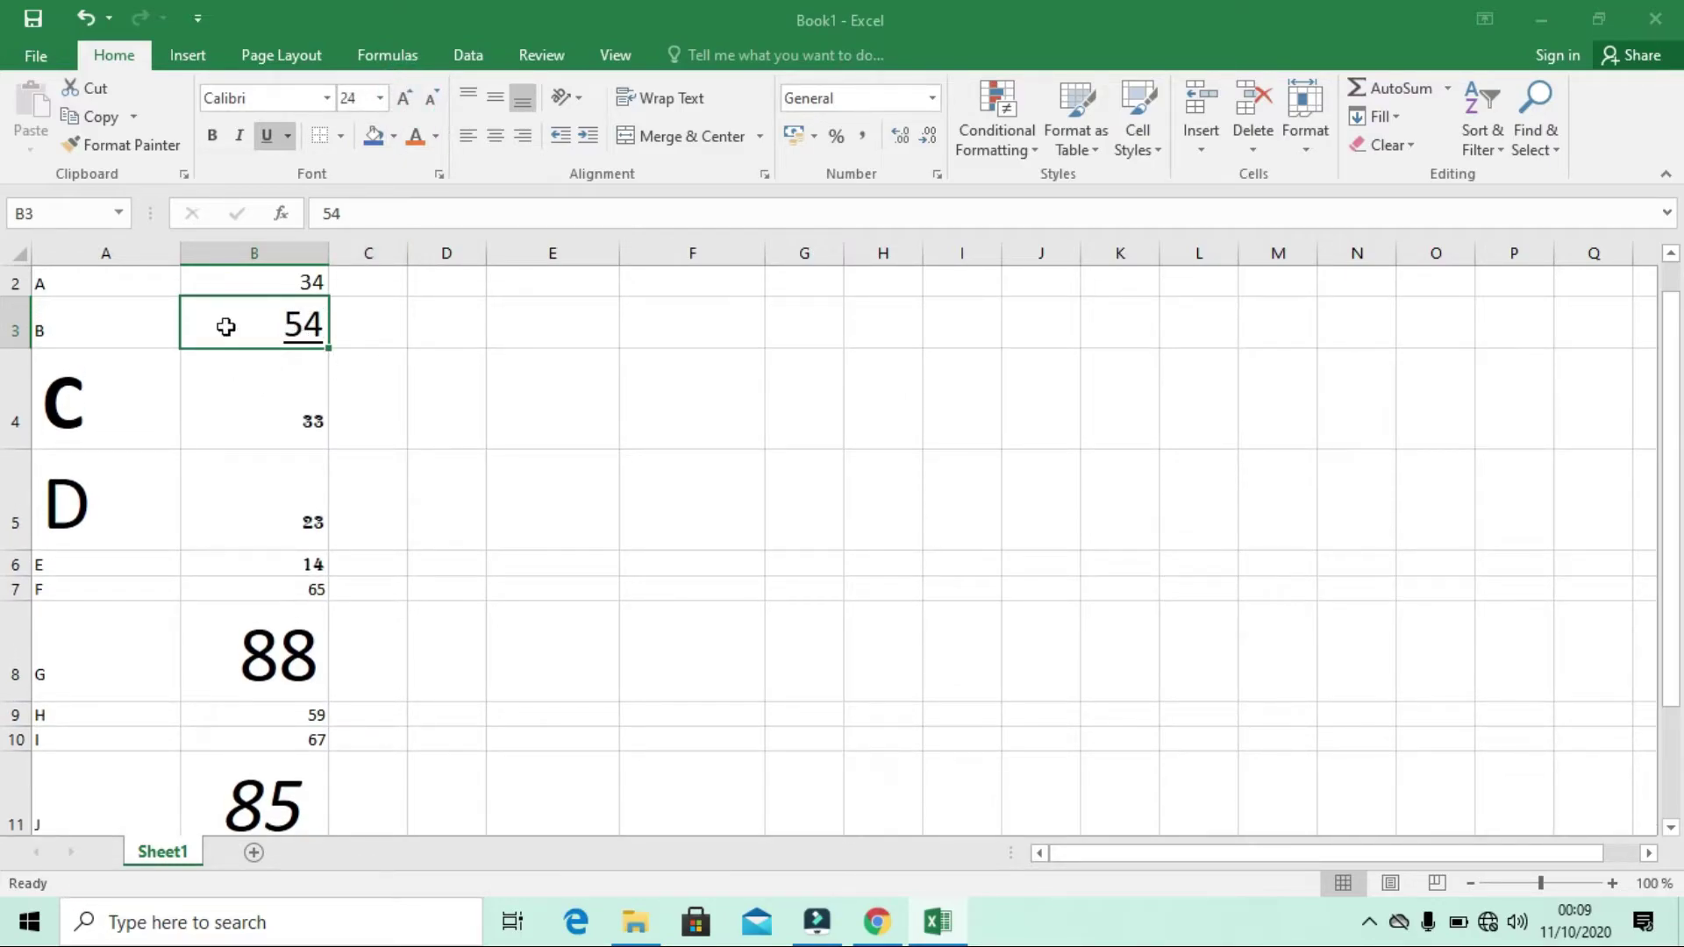
scroll(231, 584, "down", 1)
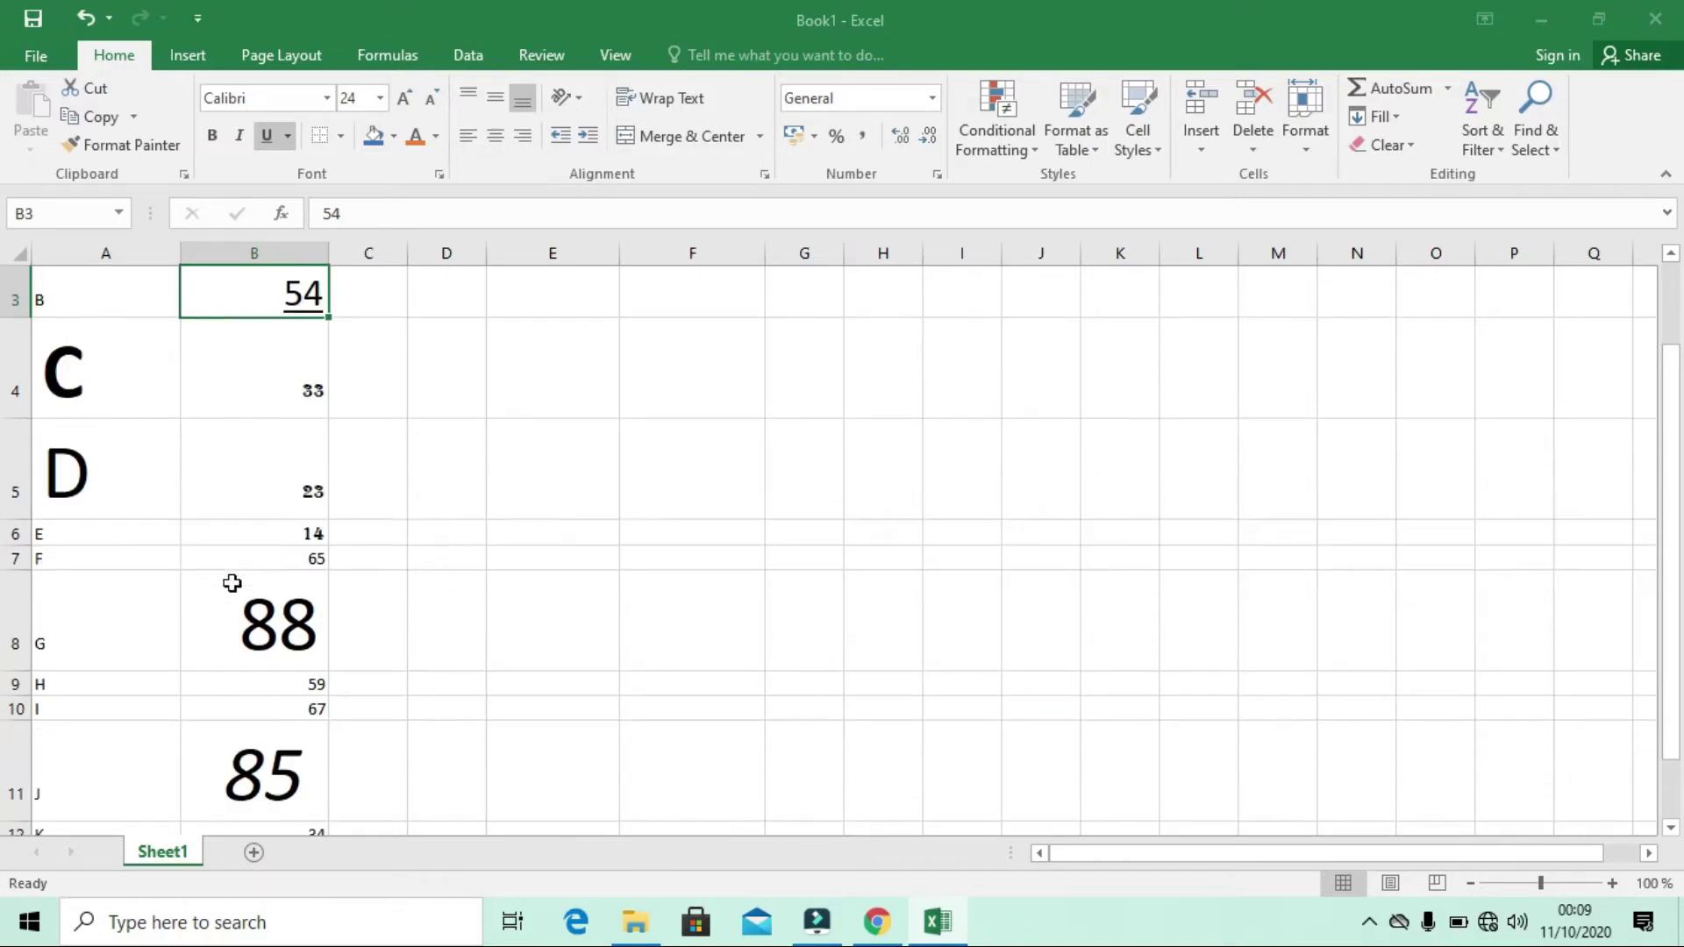
scroll(232, 584, "up", 2)
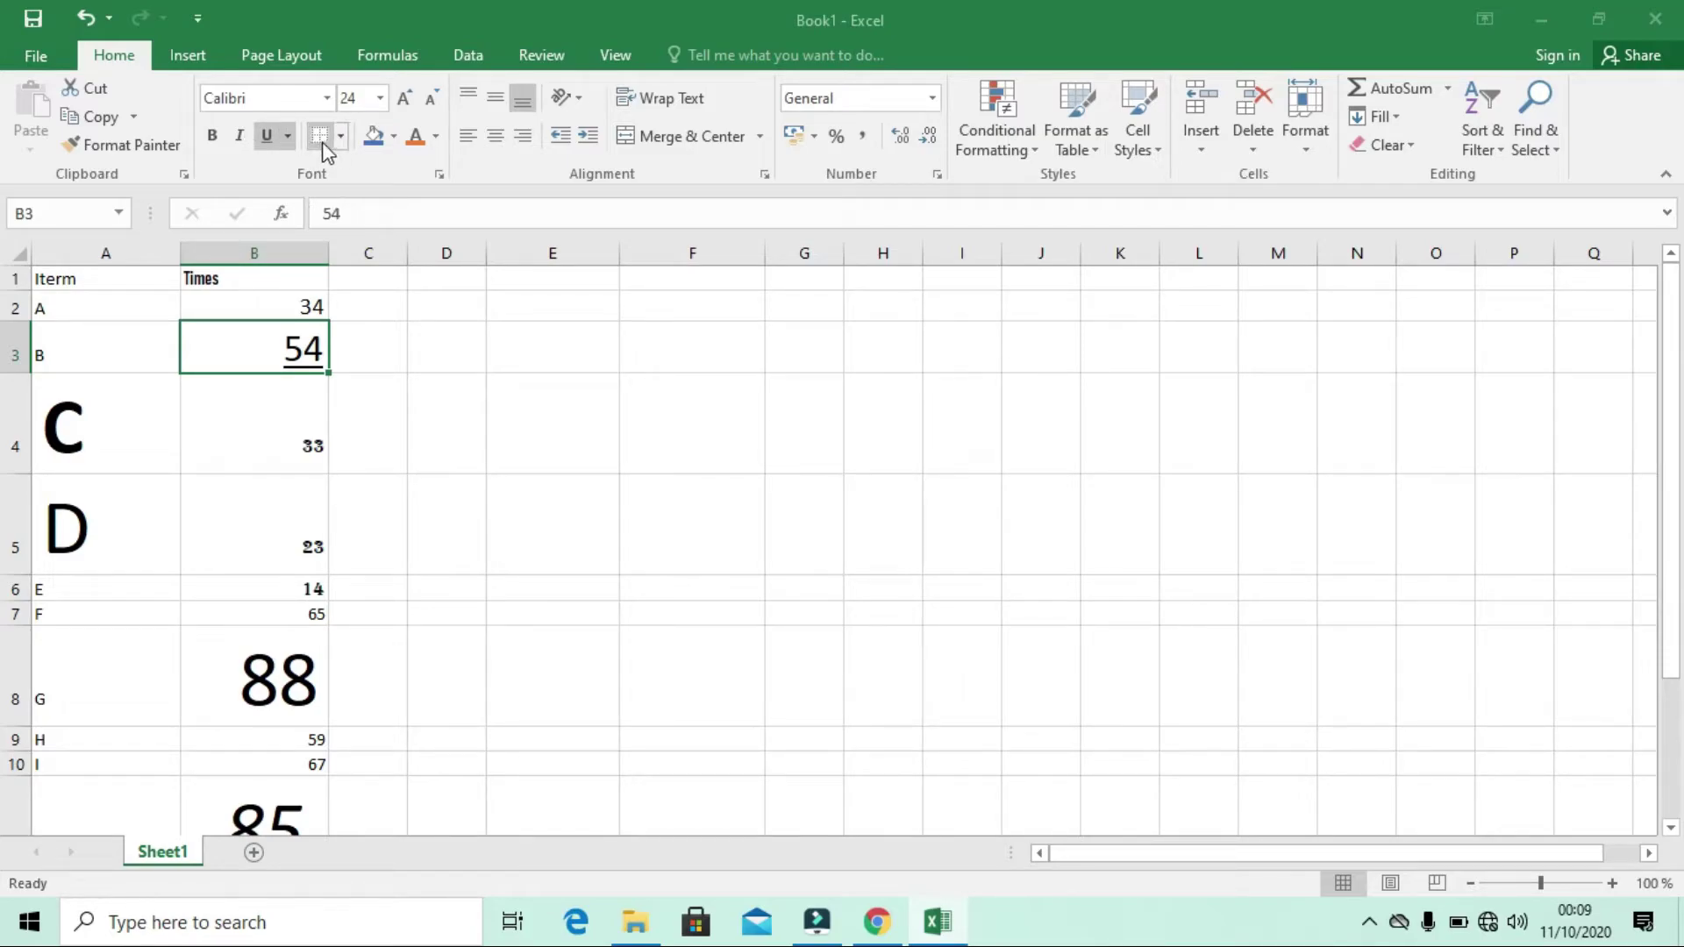
Step: Give the Iterm header cell A1 a top and bottom border
left_click(44, 274)
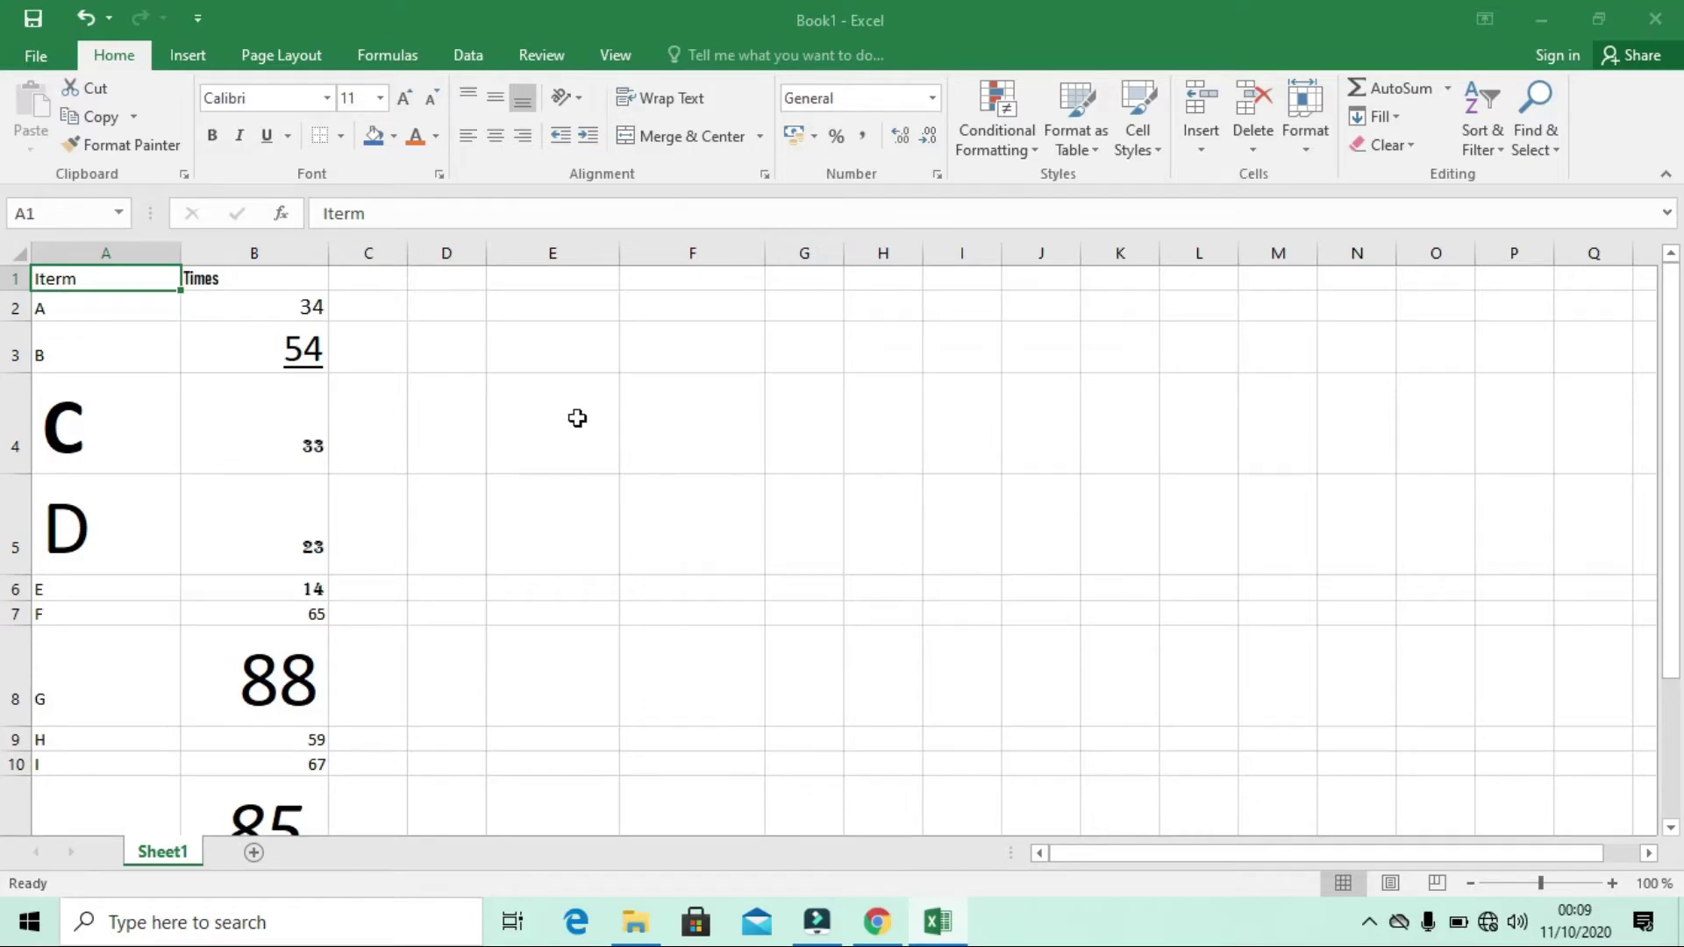
scroll(576, 417, "down", 2)
scroll(577, 419, "up", 1)
scroll(577, 418, "up", 1)
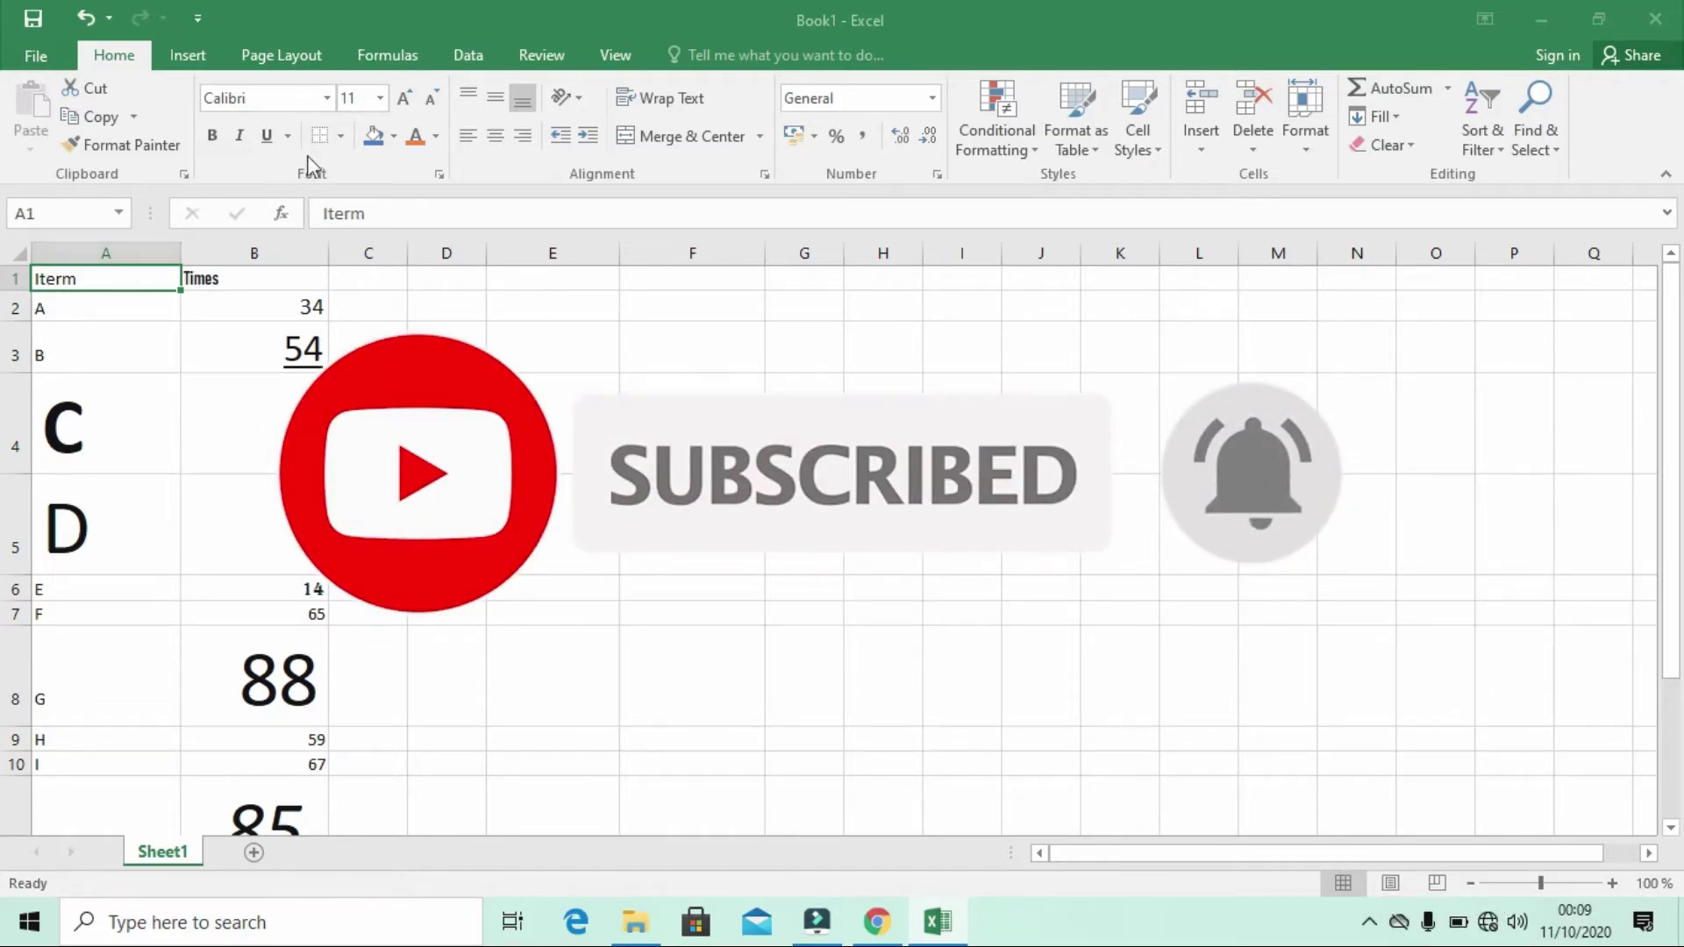
left_click(340, 137)
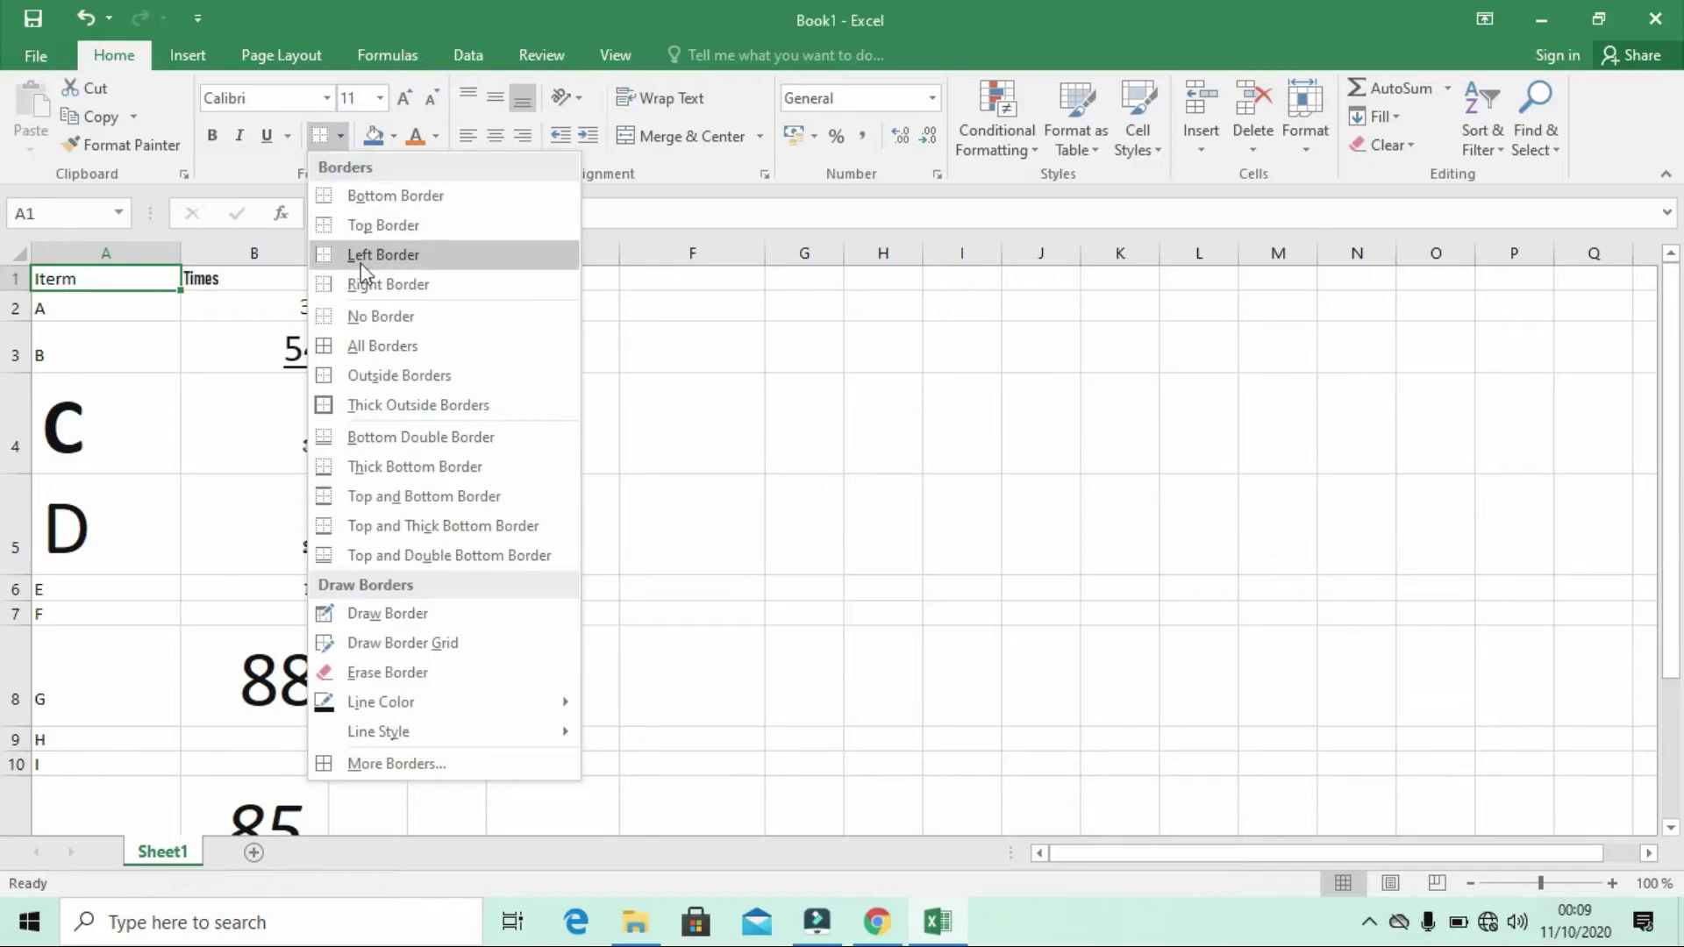
left_click(386, 497)
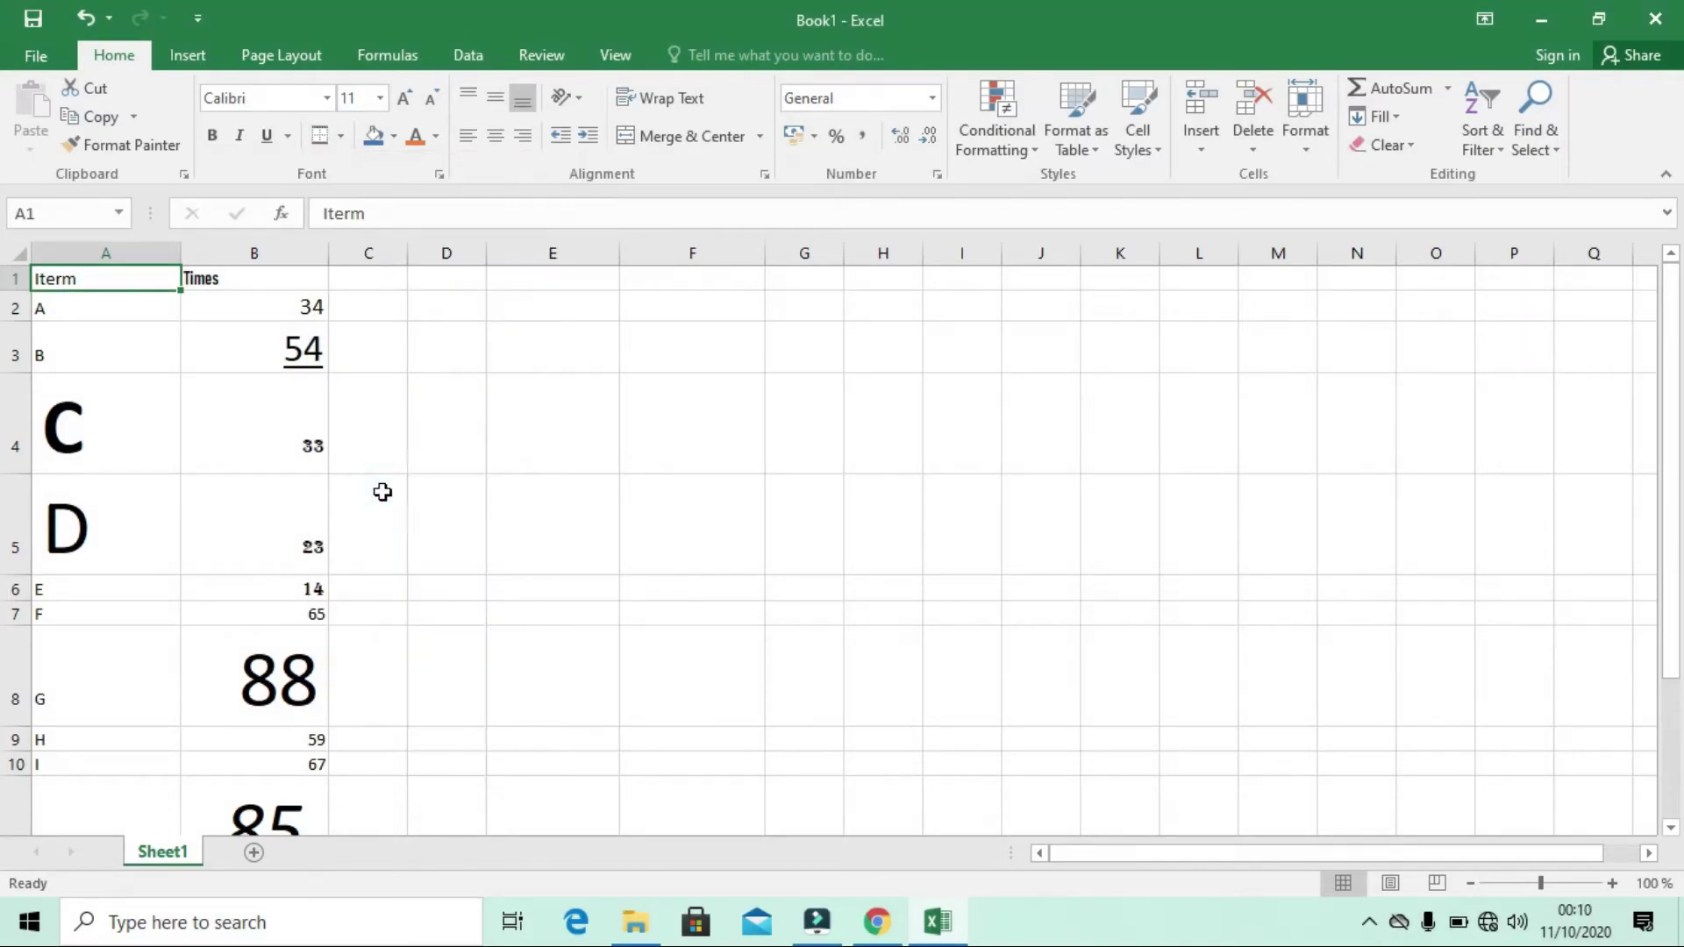
Step: Check the border, then apply a Bottom Border to A1
left_click(79, 338)
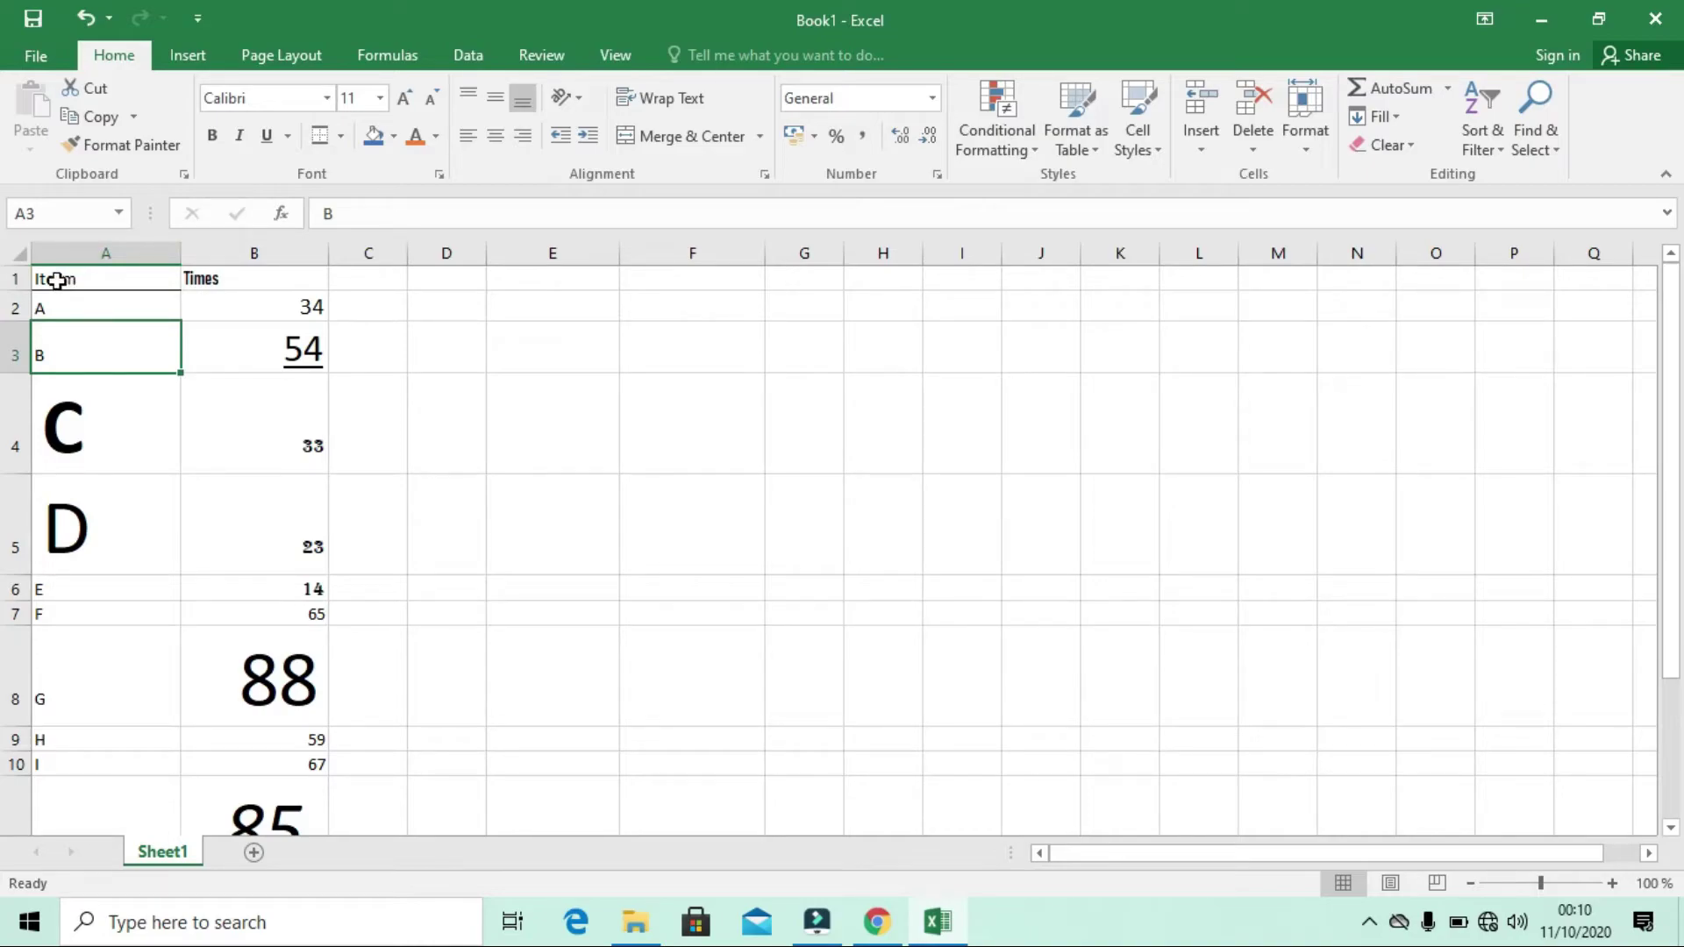
left_click(228, 340)
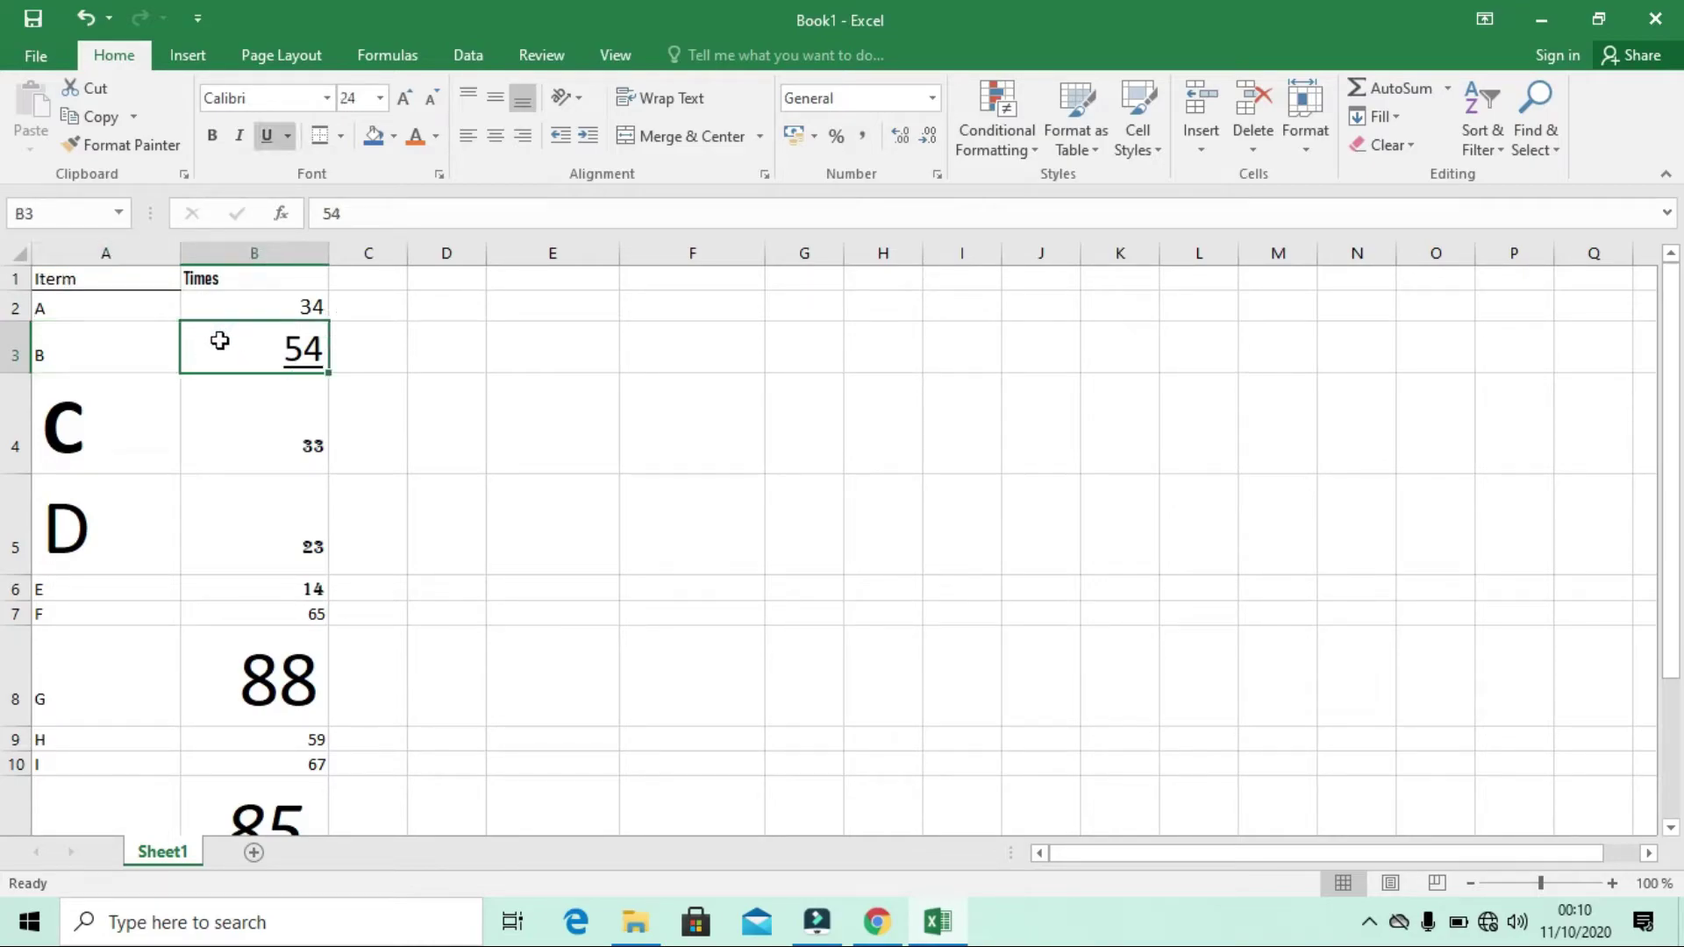
left_click(51, 285)
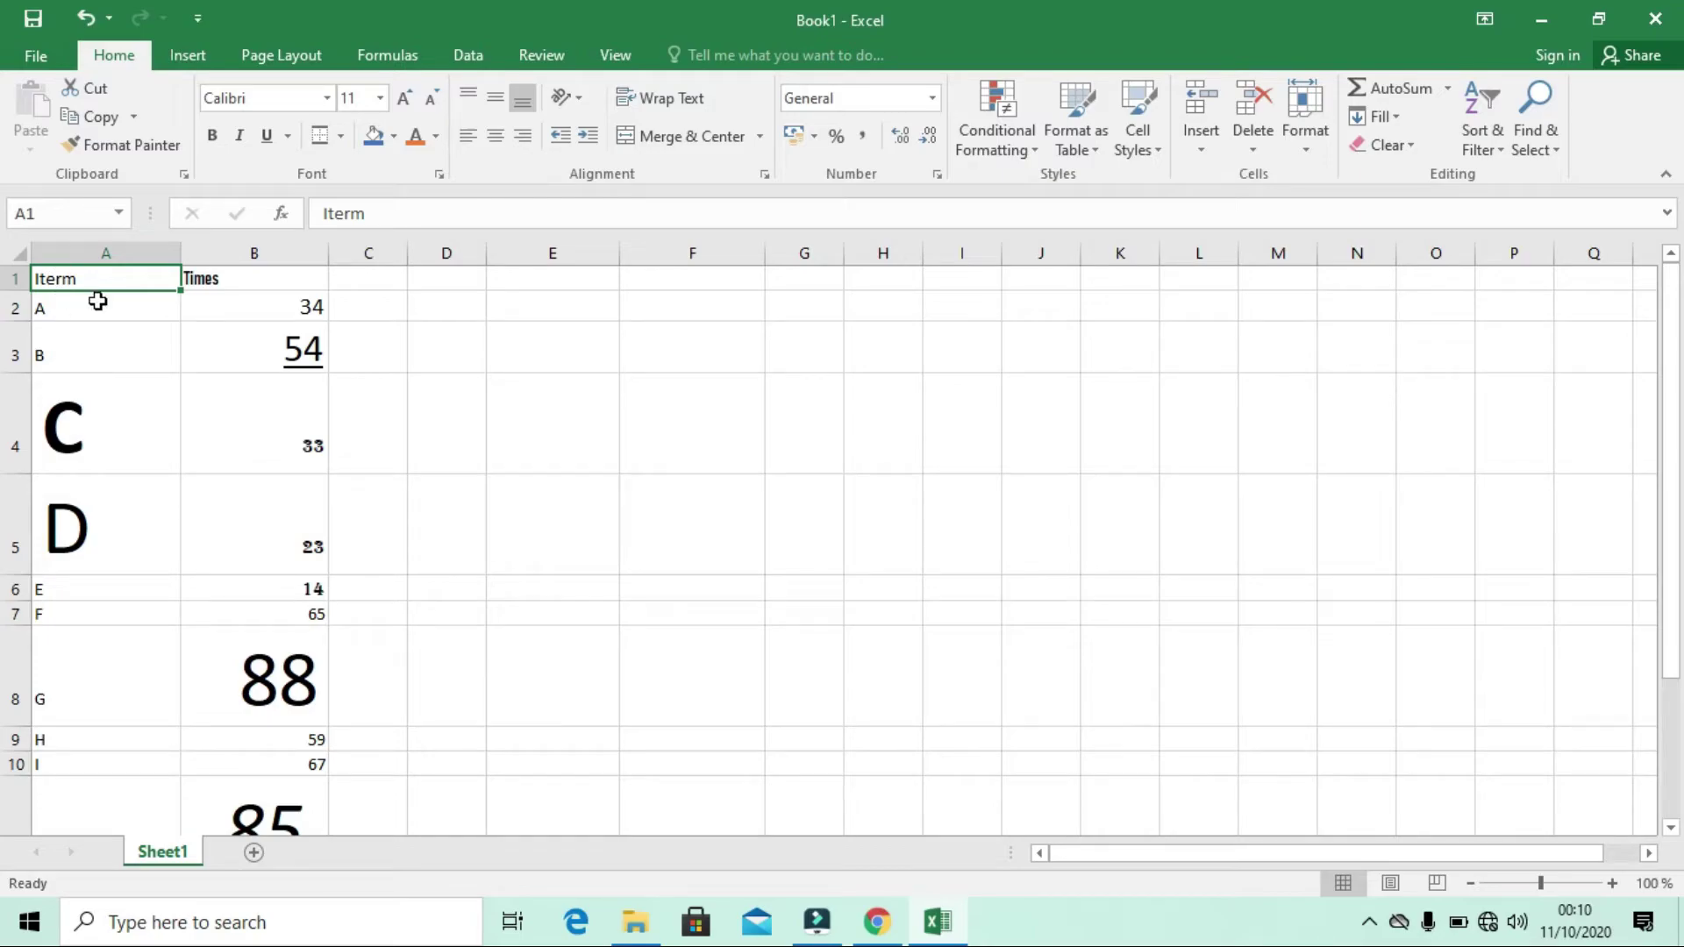
left_click(341, 138)
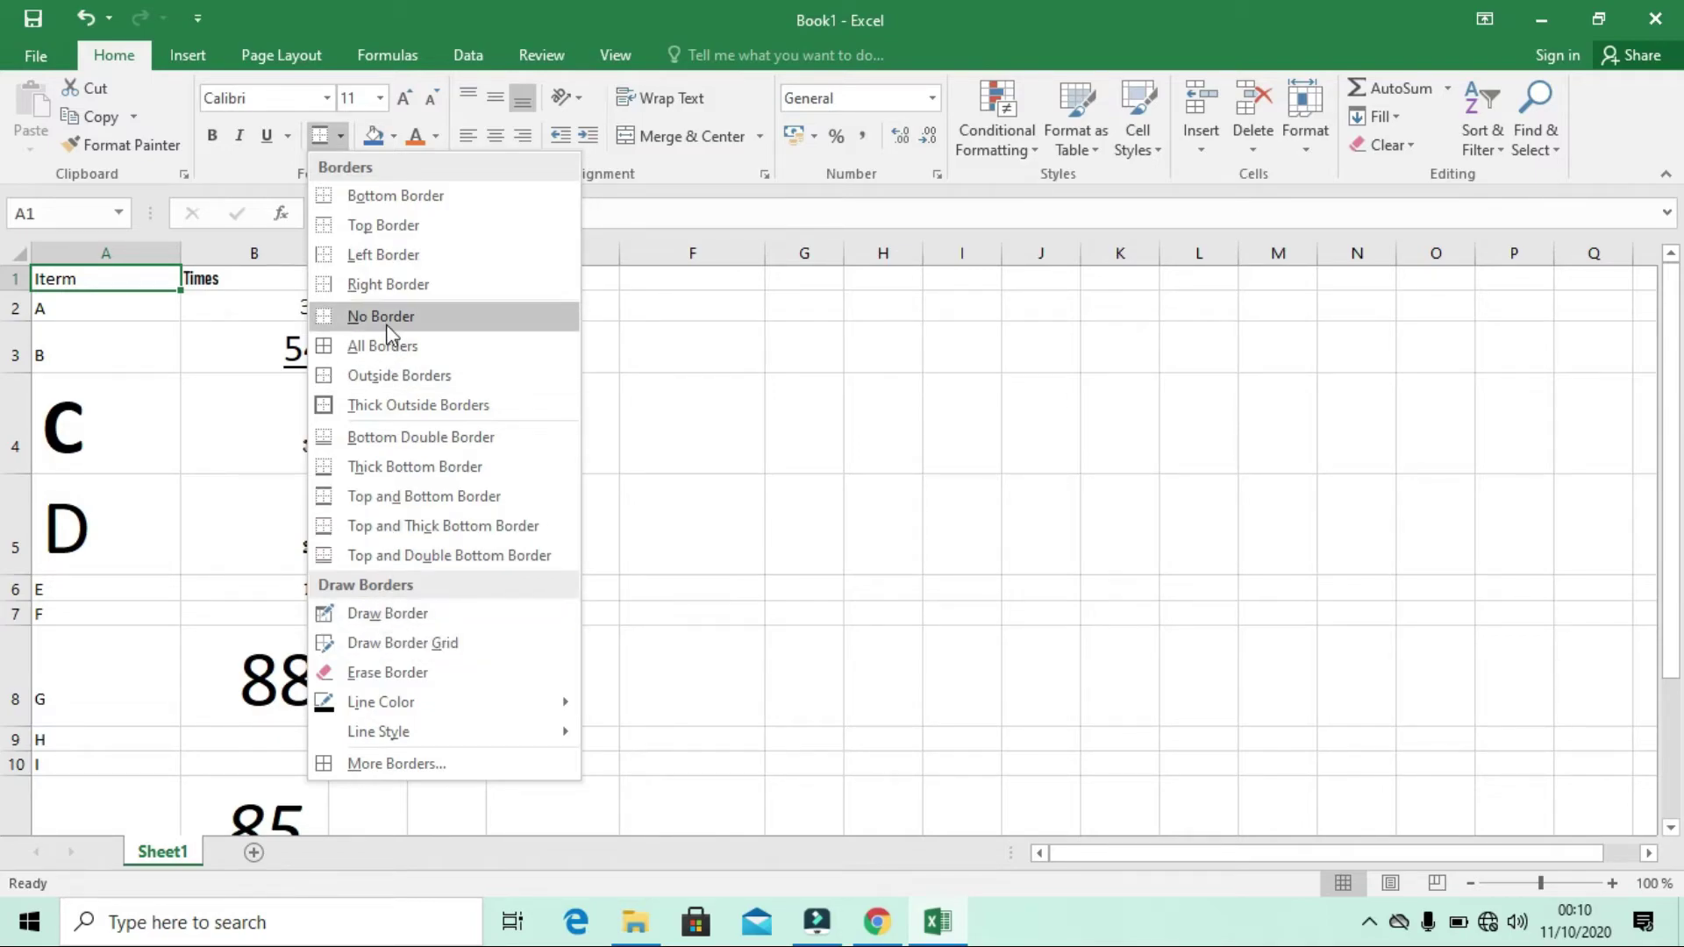
left_click(401, 200)
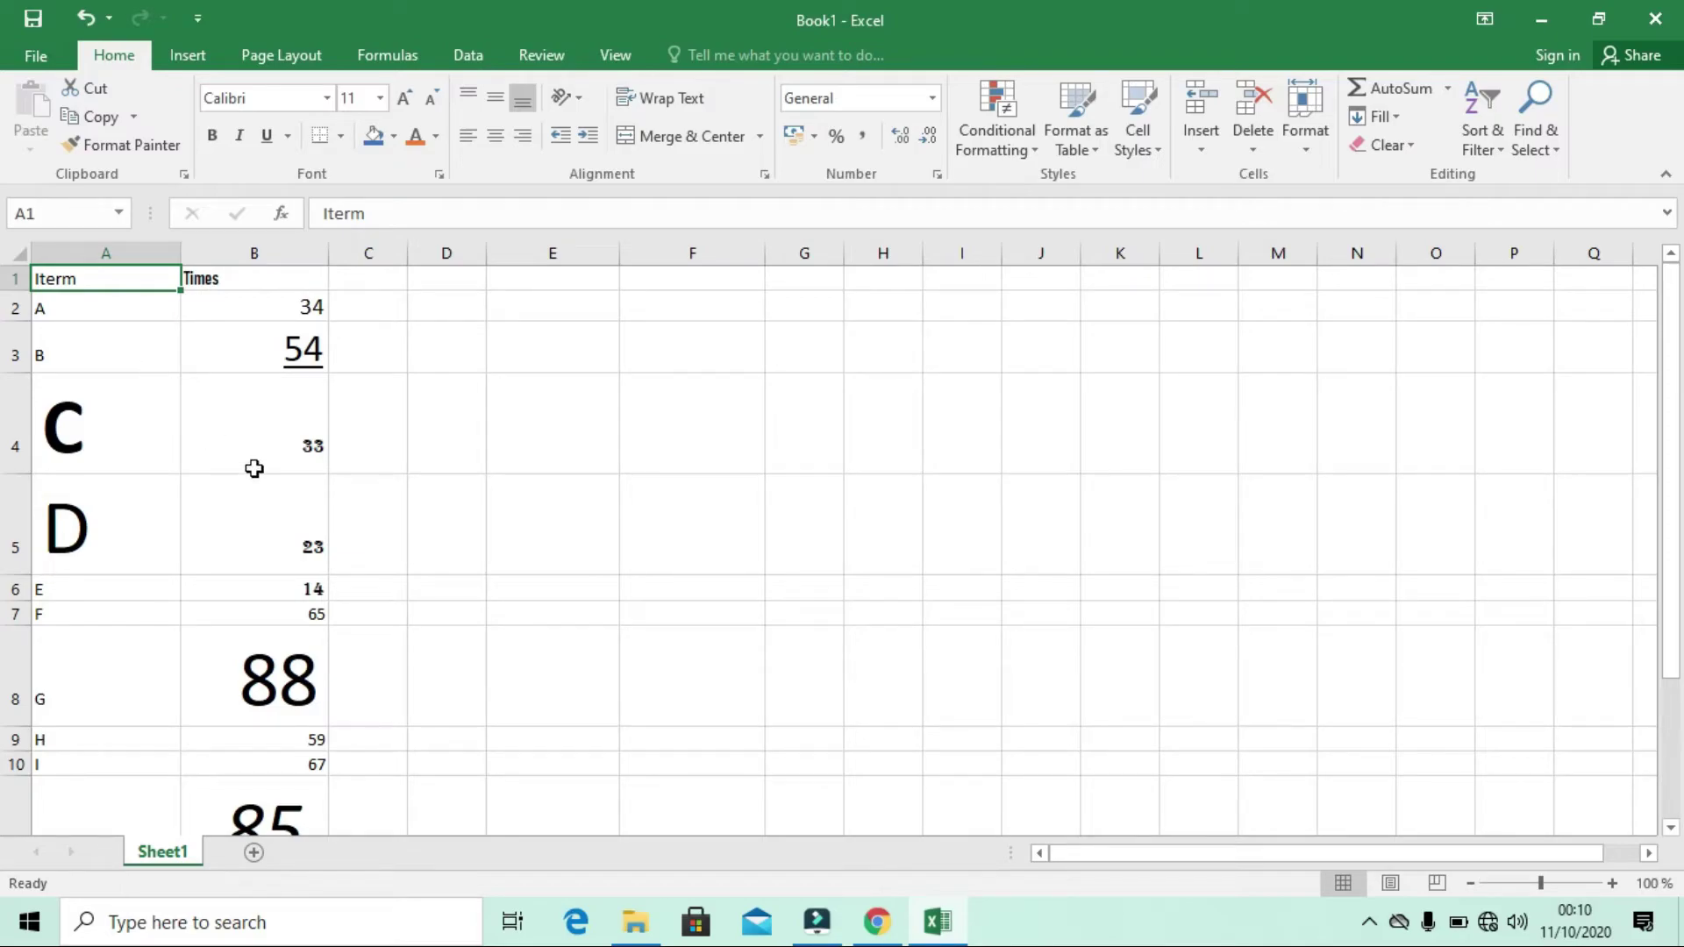
scroll(256, 469, "down", 1)
scroll(256, 468, "up", 1)
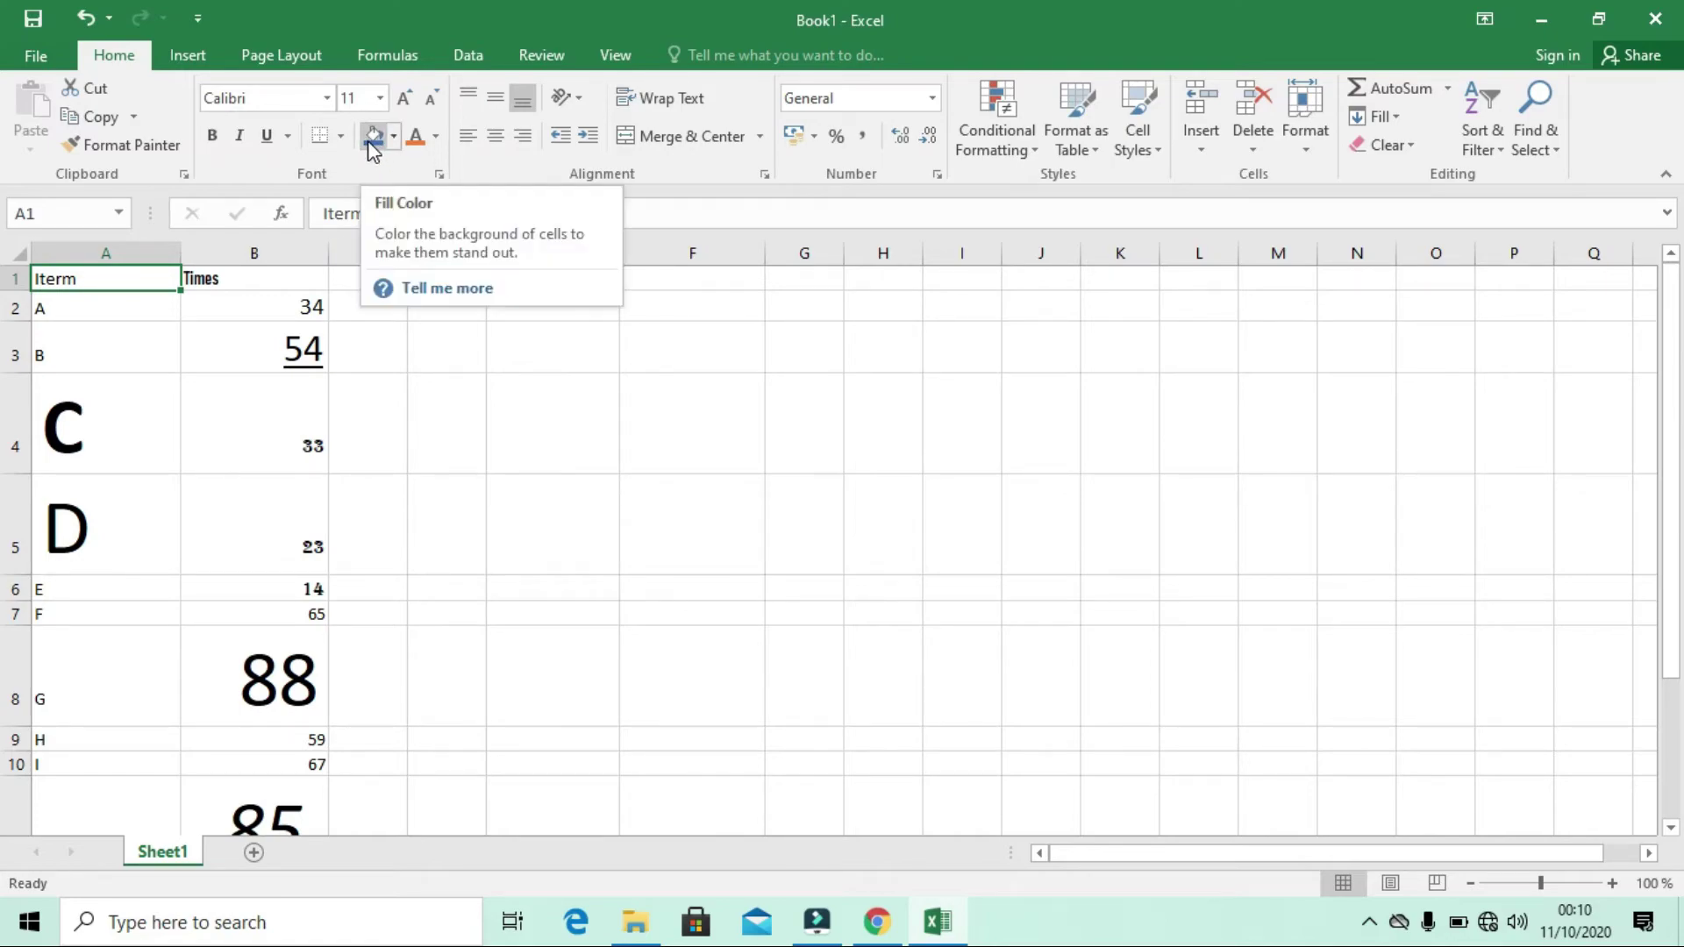
Step: Give B4 a blue fill, enlarge its 33 to size 48, and color it orange-red
left_click(288, 402)
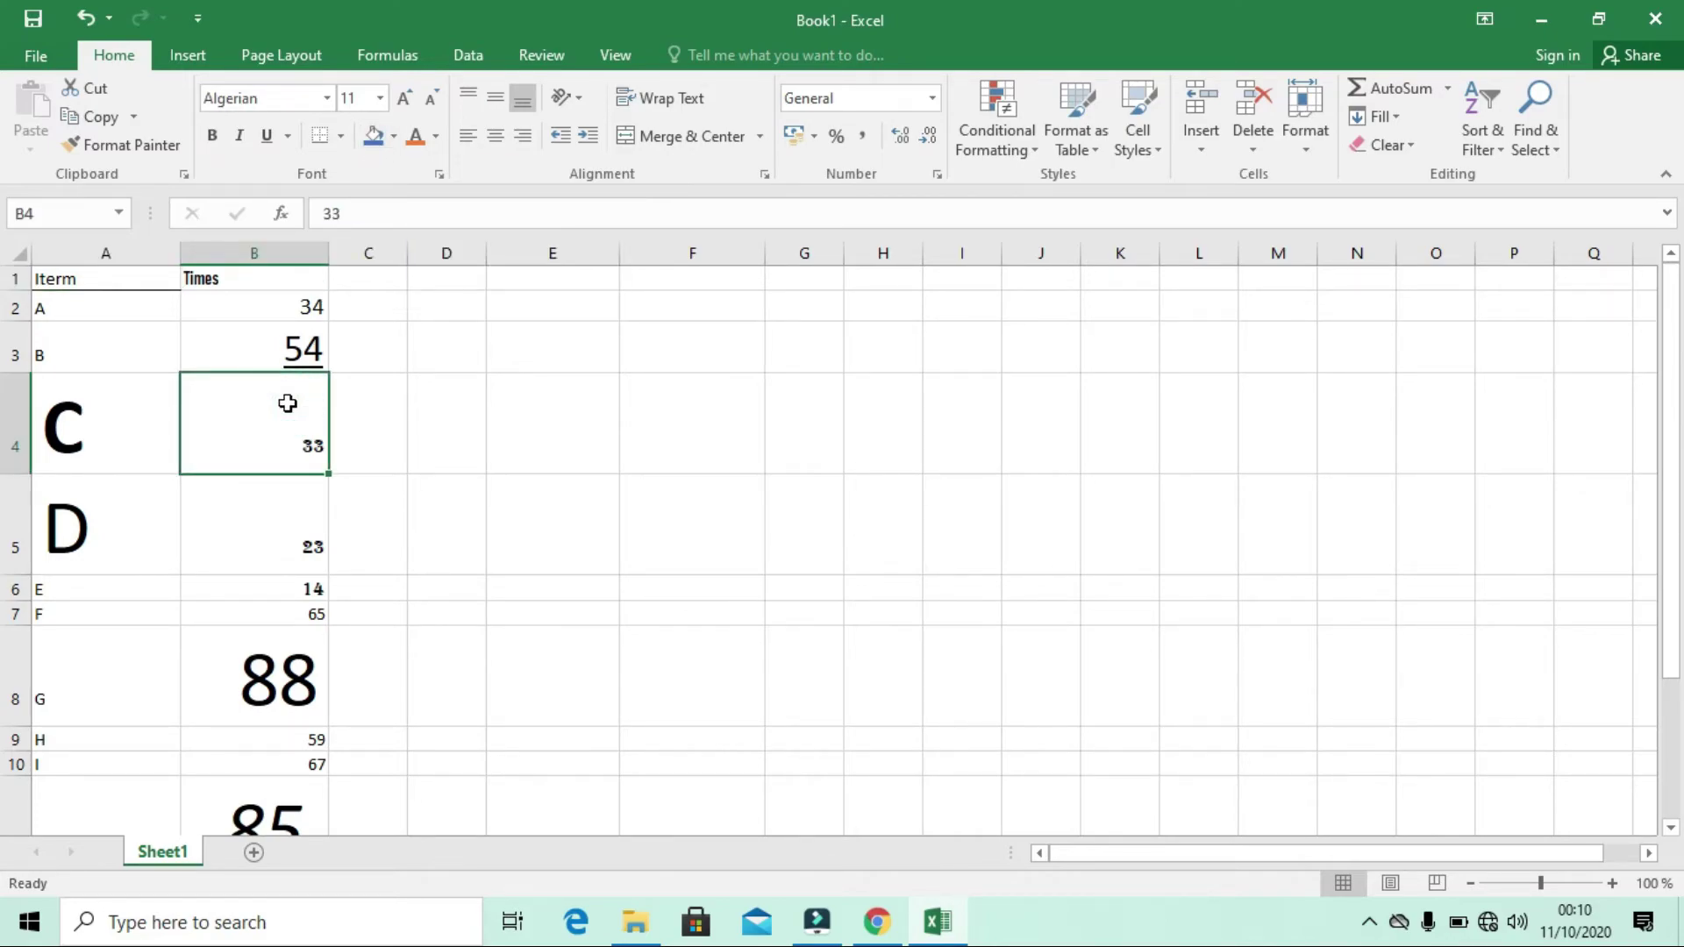
left_click(374, 135)
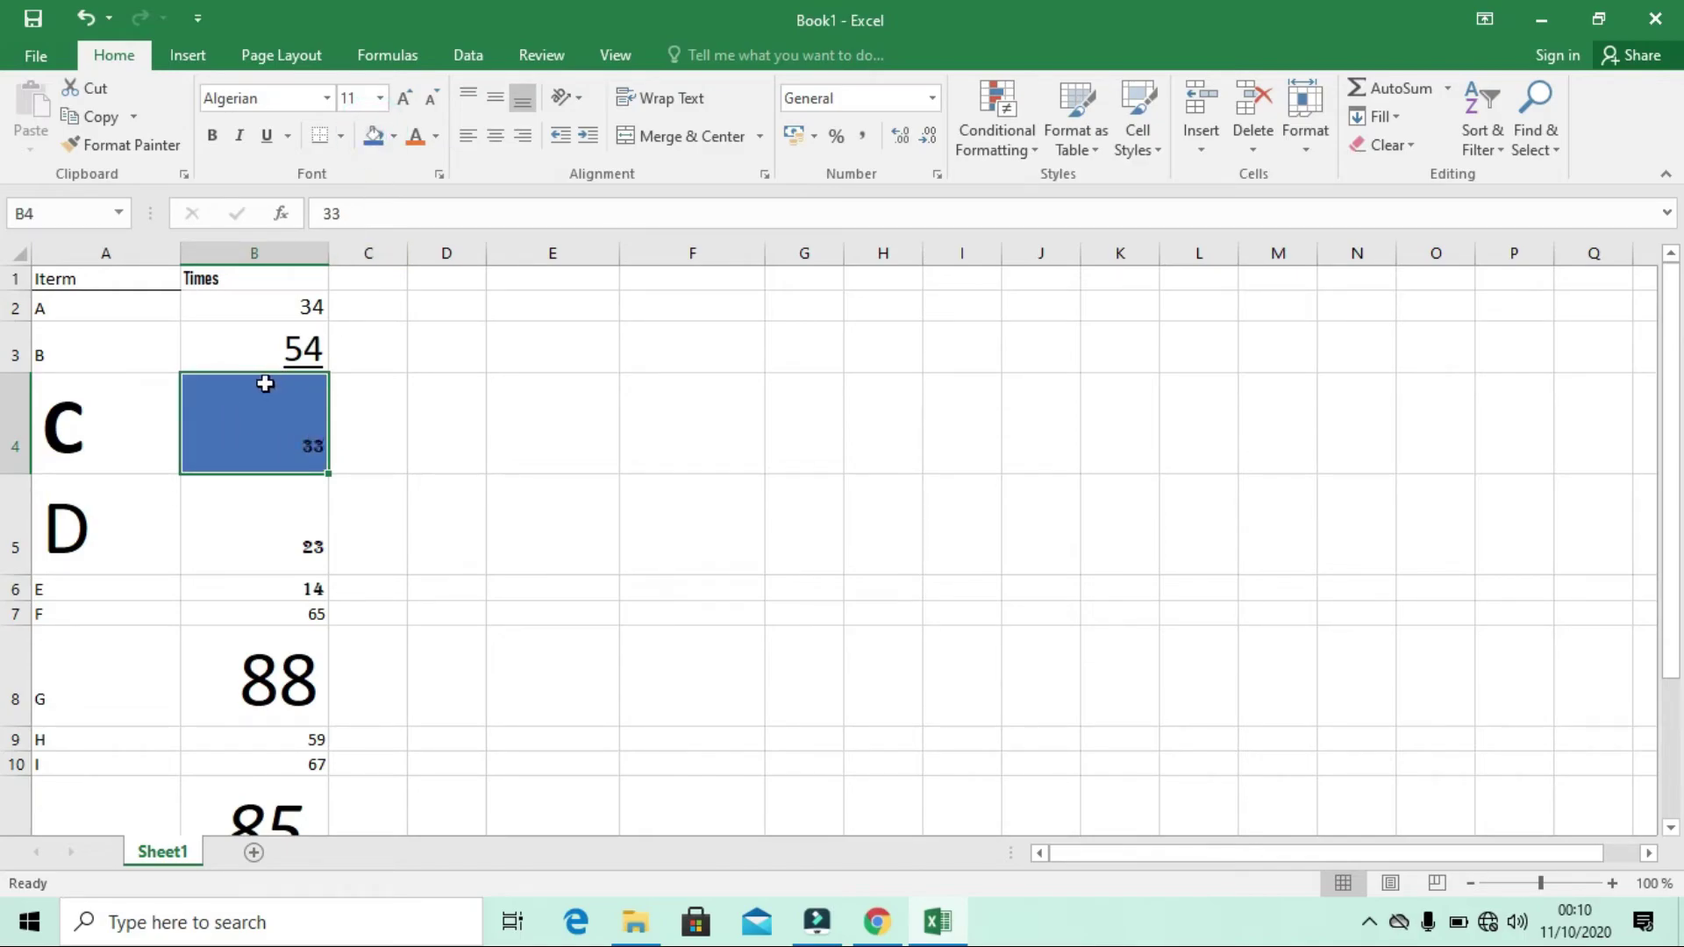
left_click(405, 96)
left_click(406, 96)
left_click(405, 97)
left_click(405, 96)
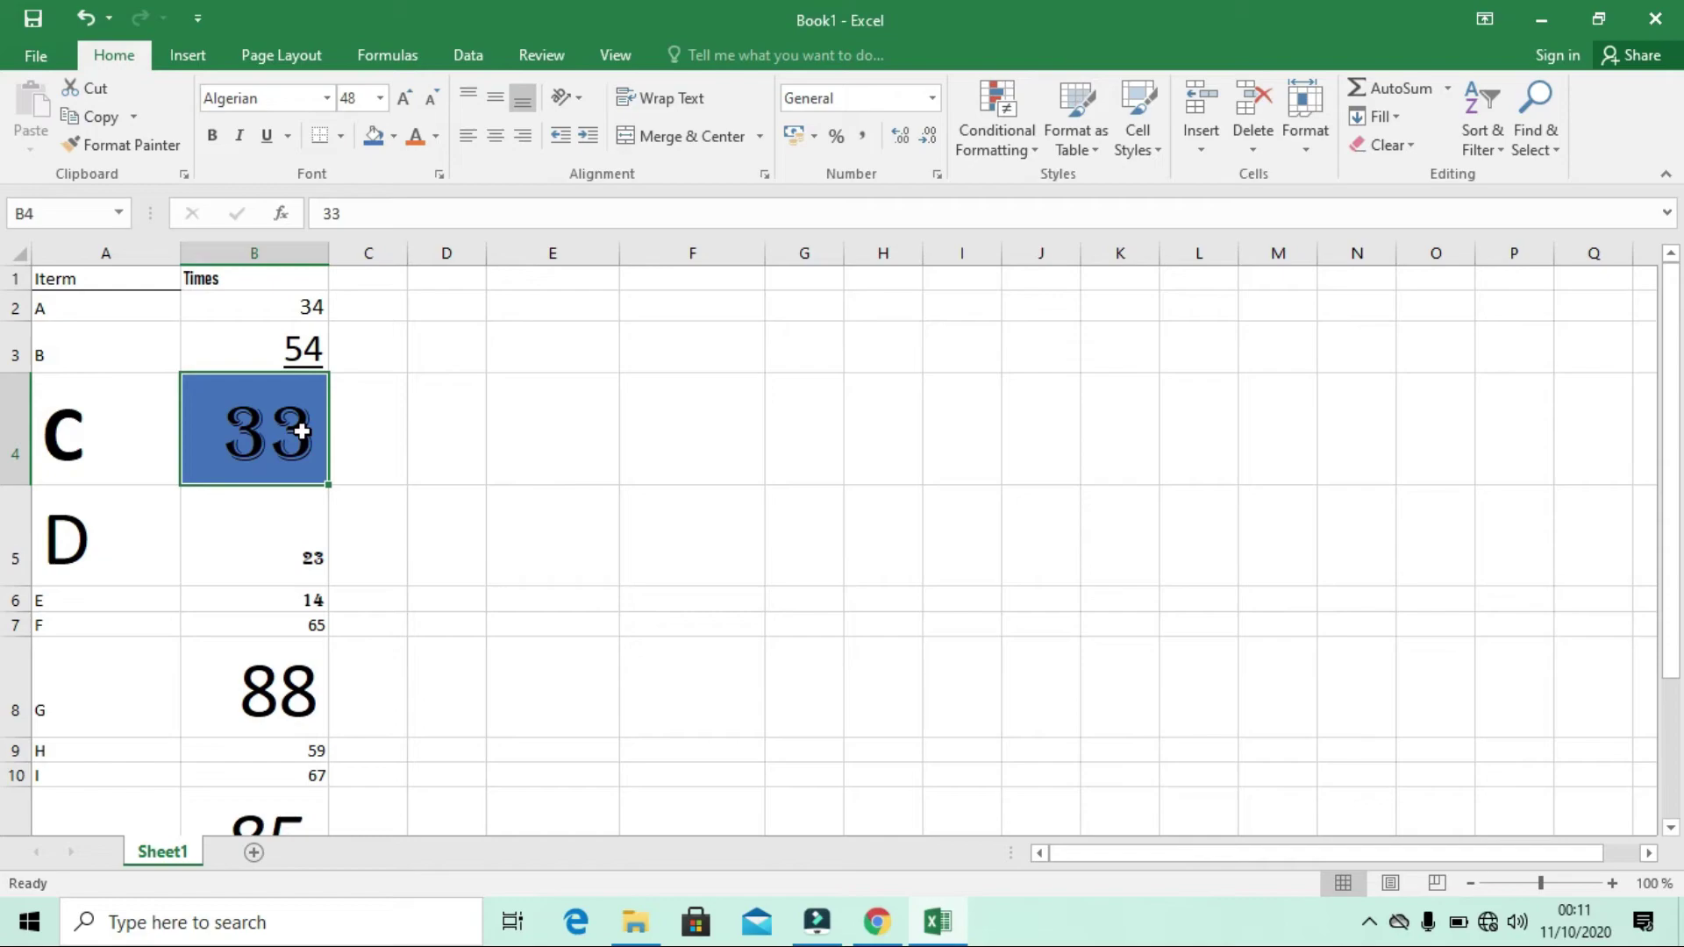
left_click(387, 477)
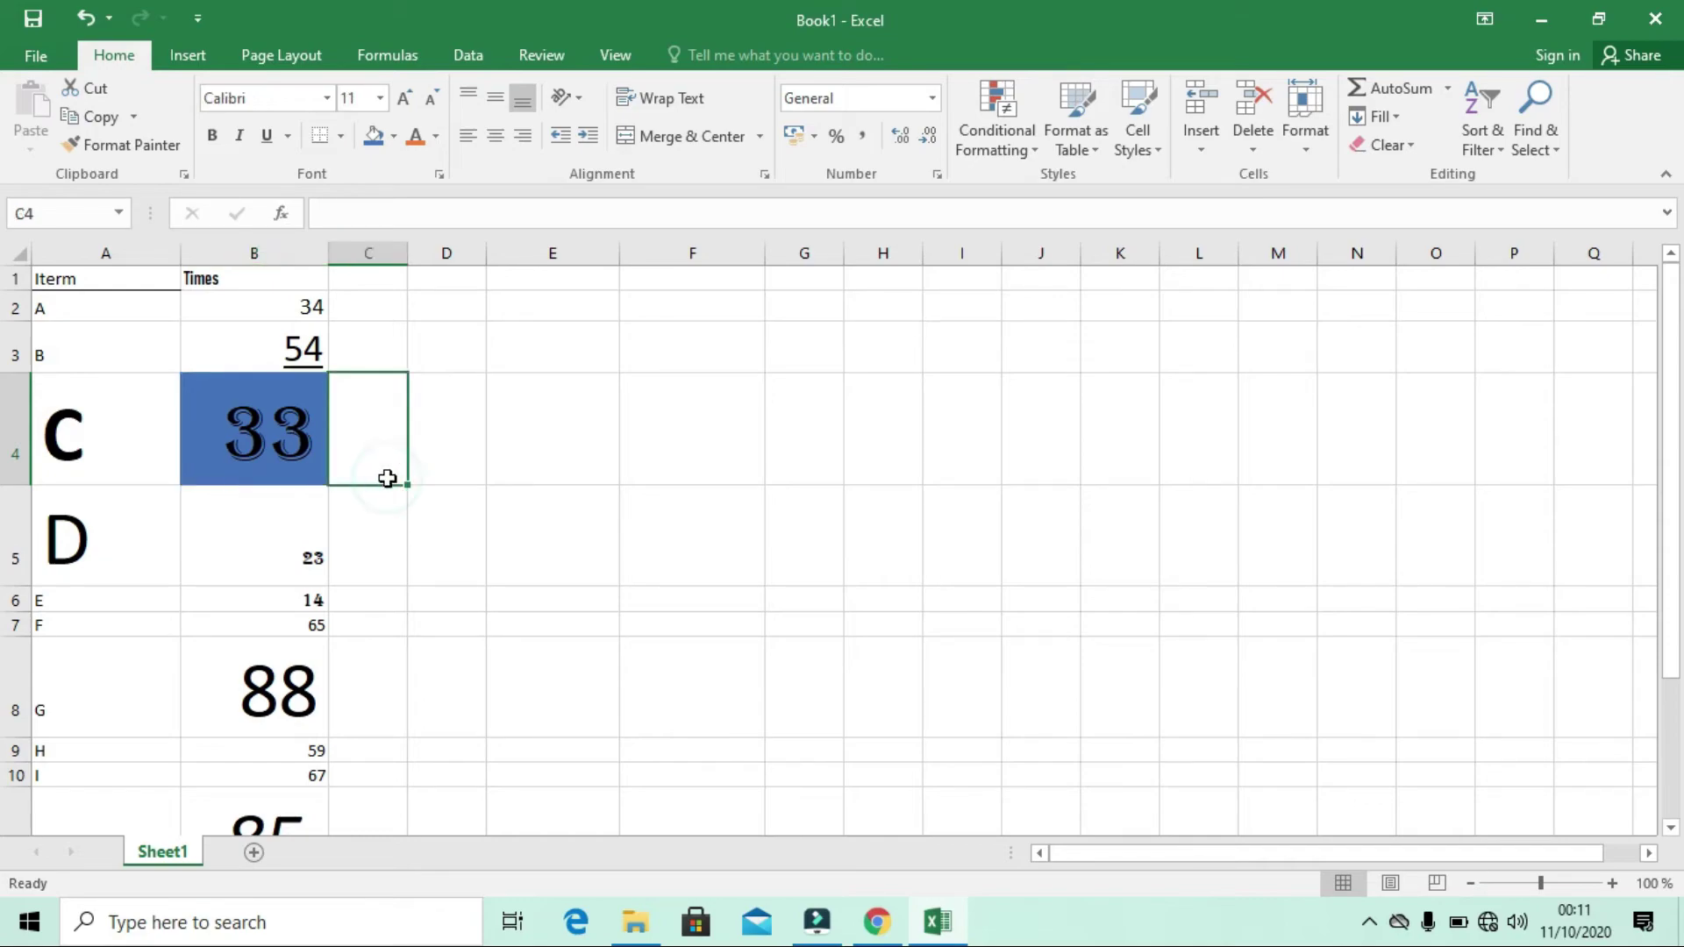
left_click(270, 452)
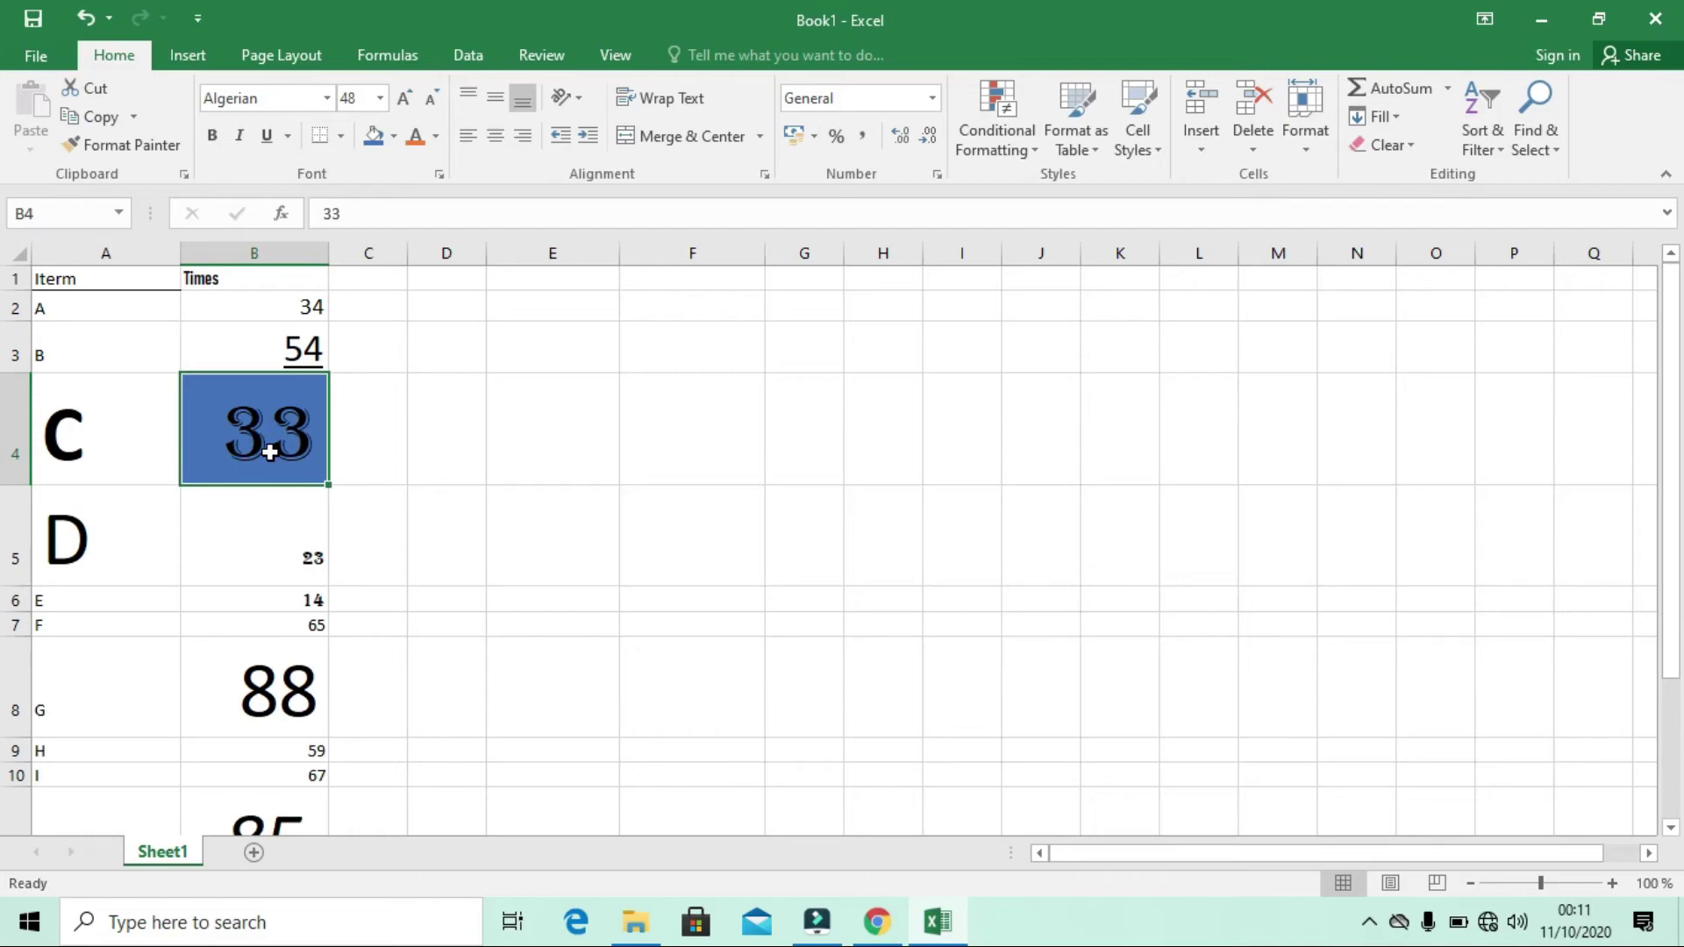
left_click(416, 140)
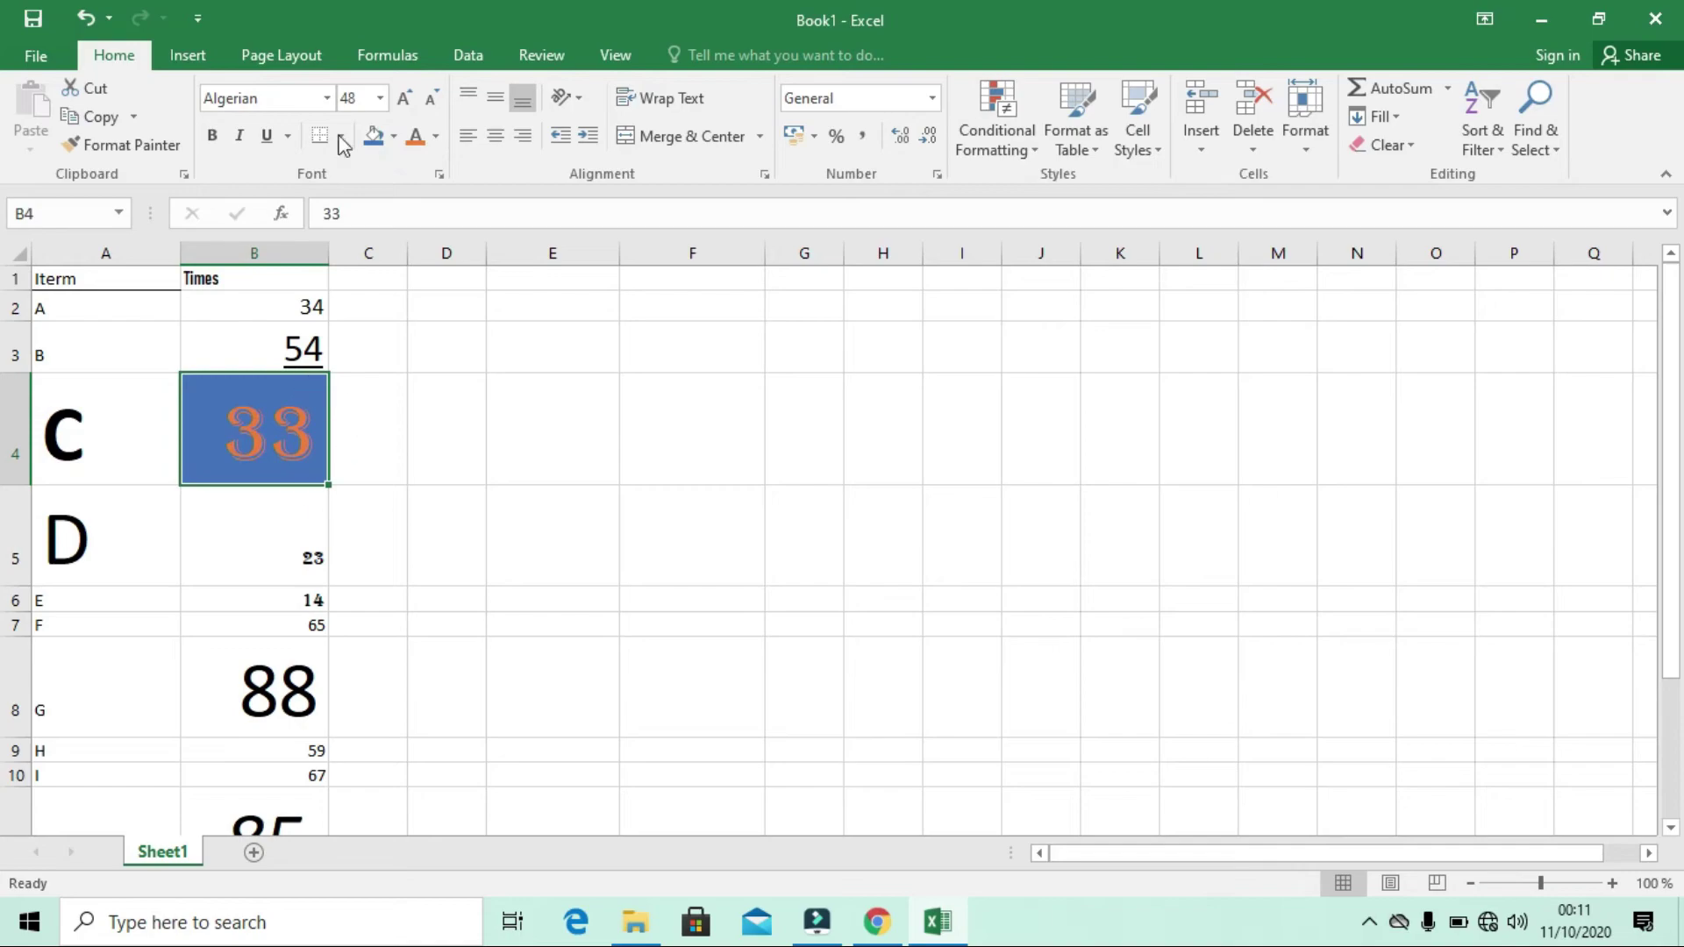
Step: Change B4's fill to light green and its 33 to white text
left_click(393, 137)
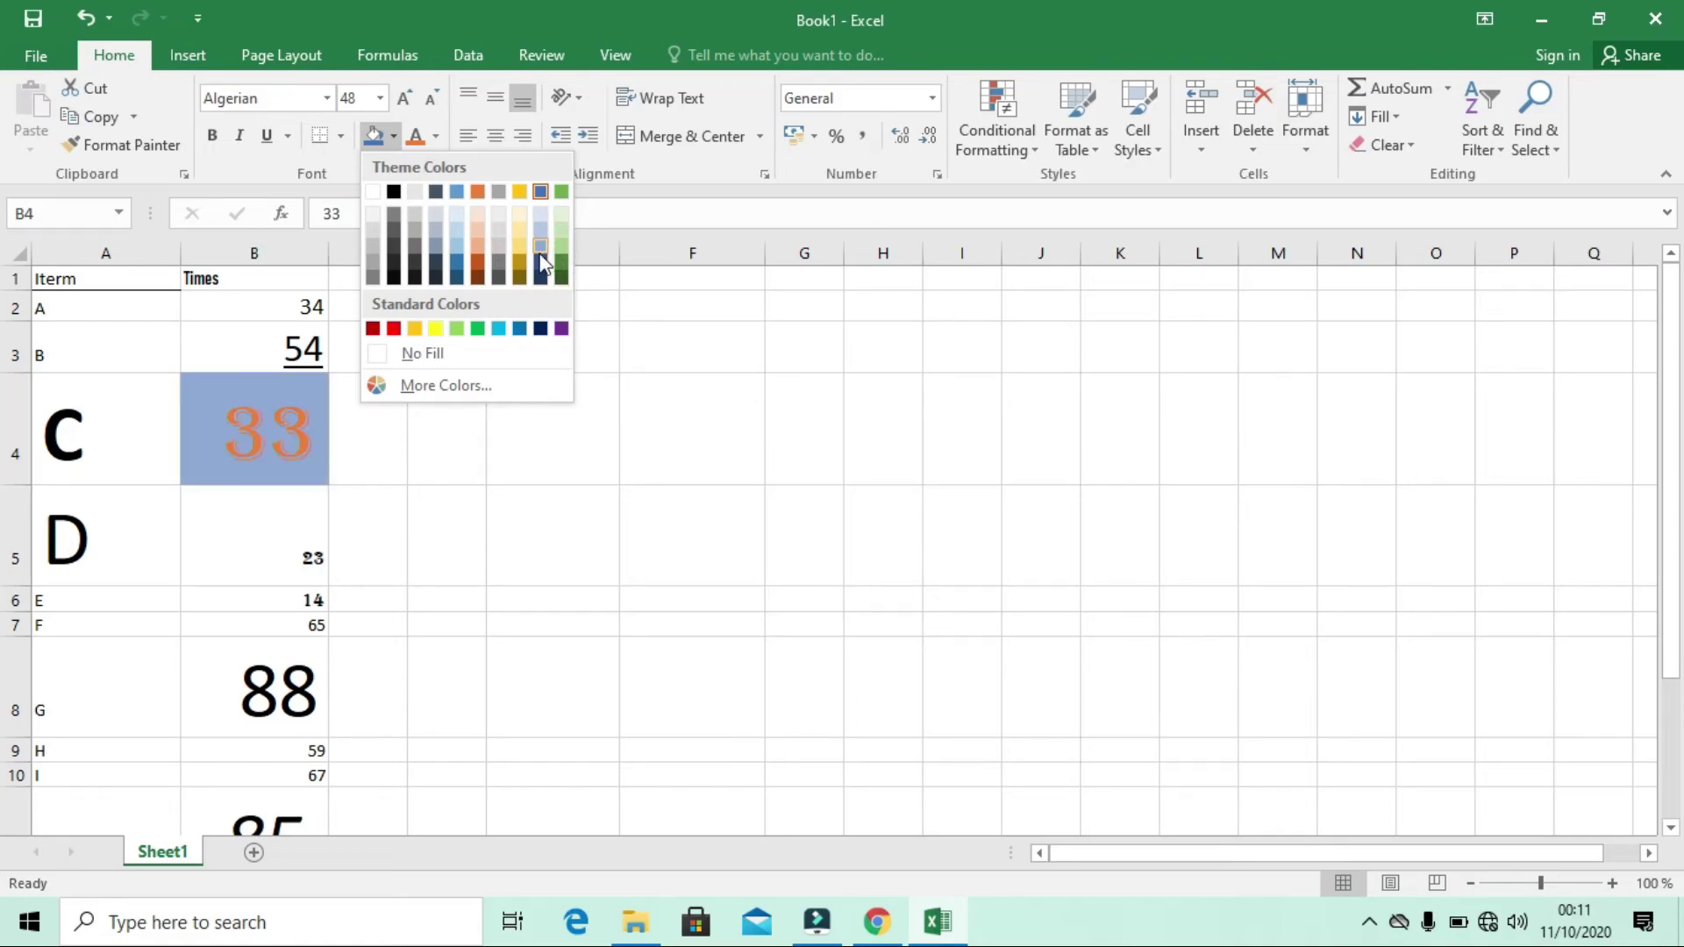
left_click(557, 233)
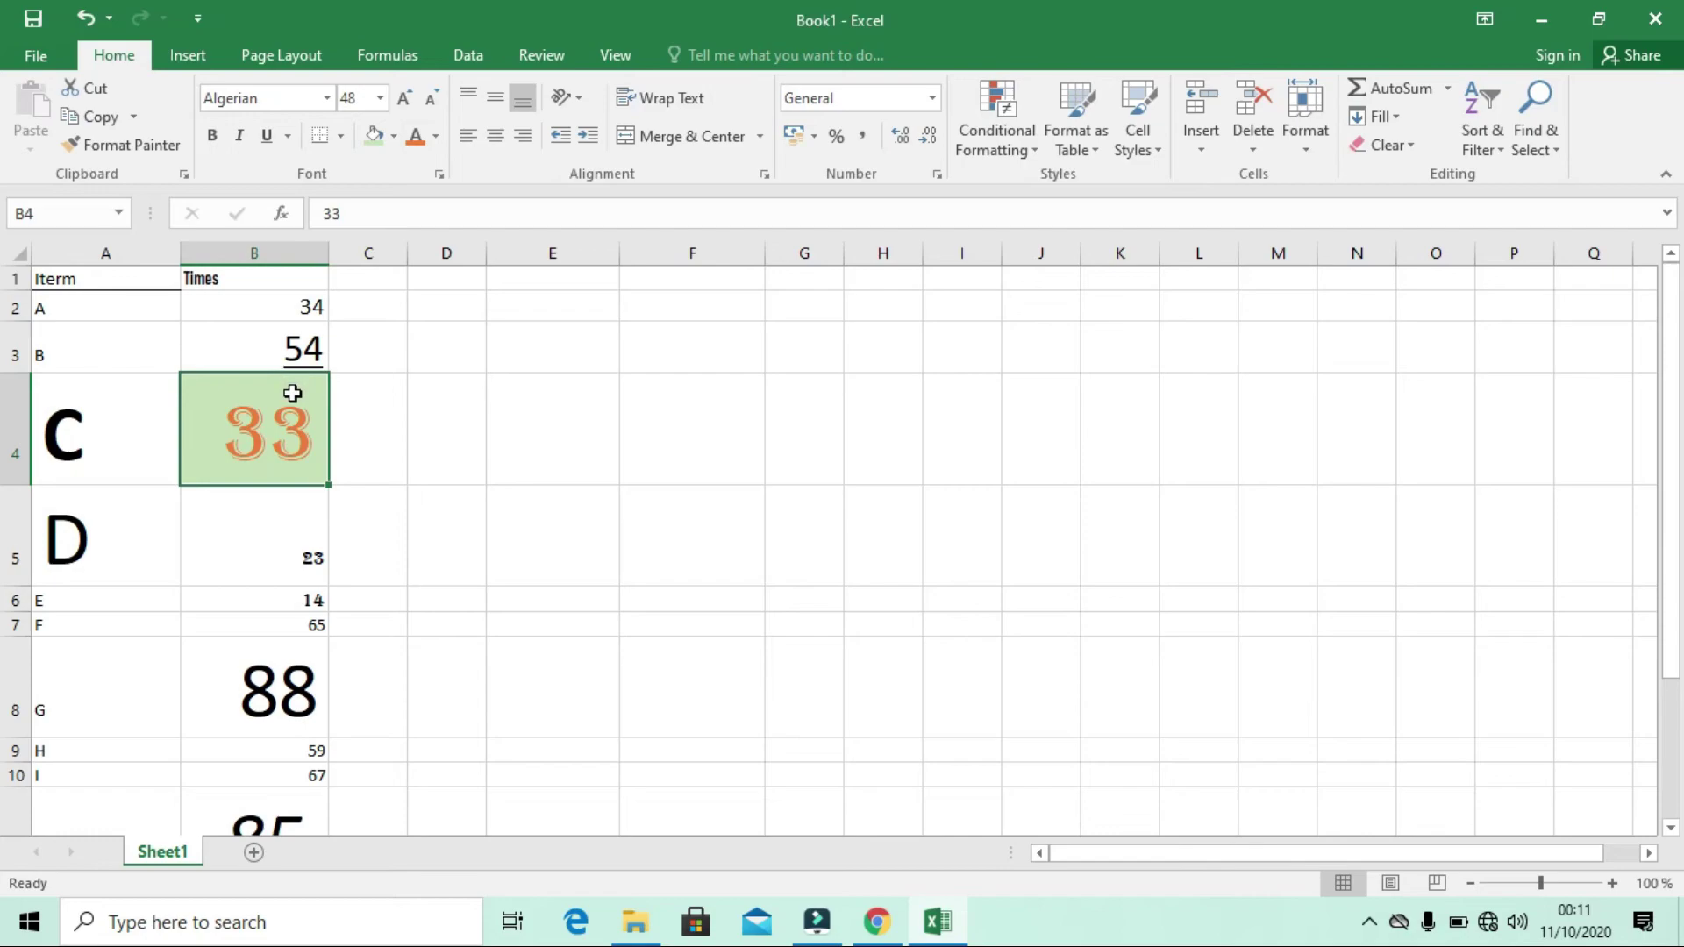
left_click(435, 138)
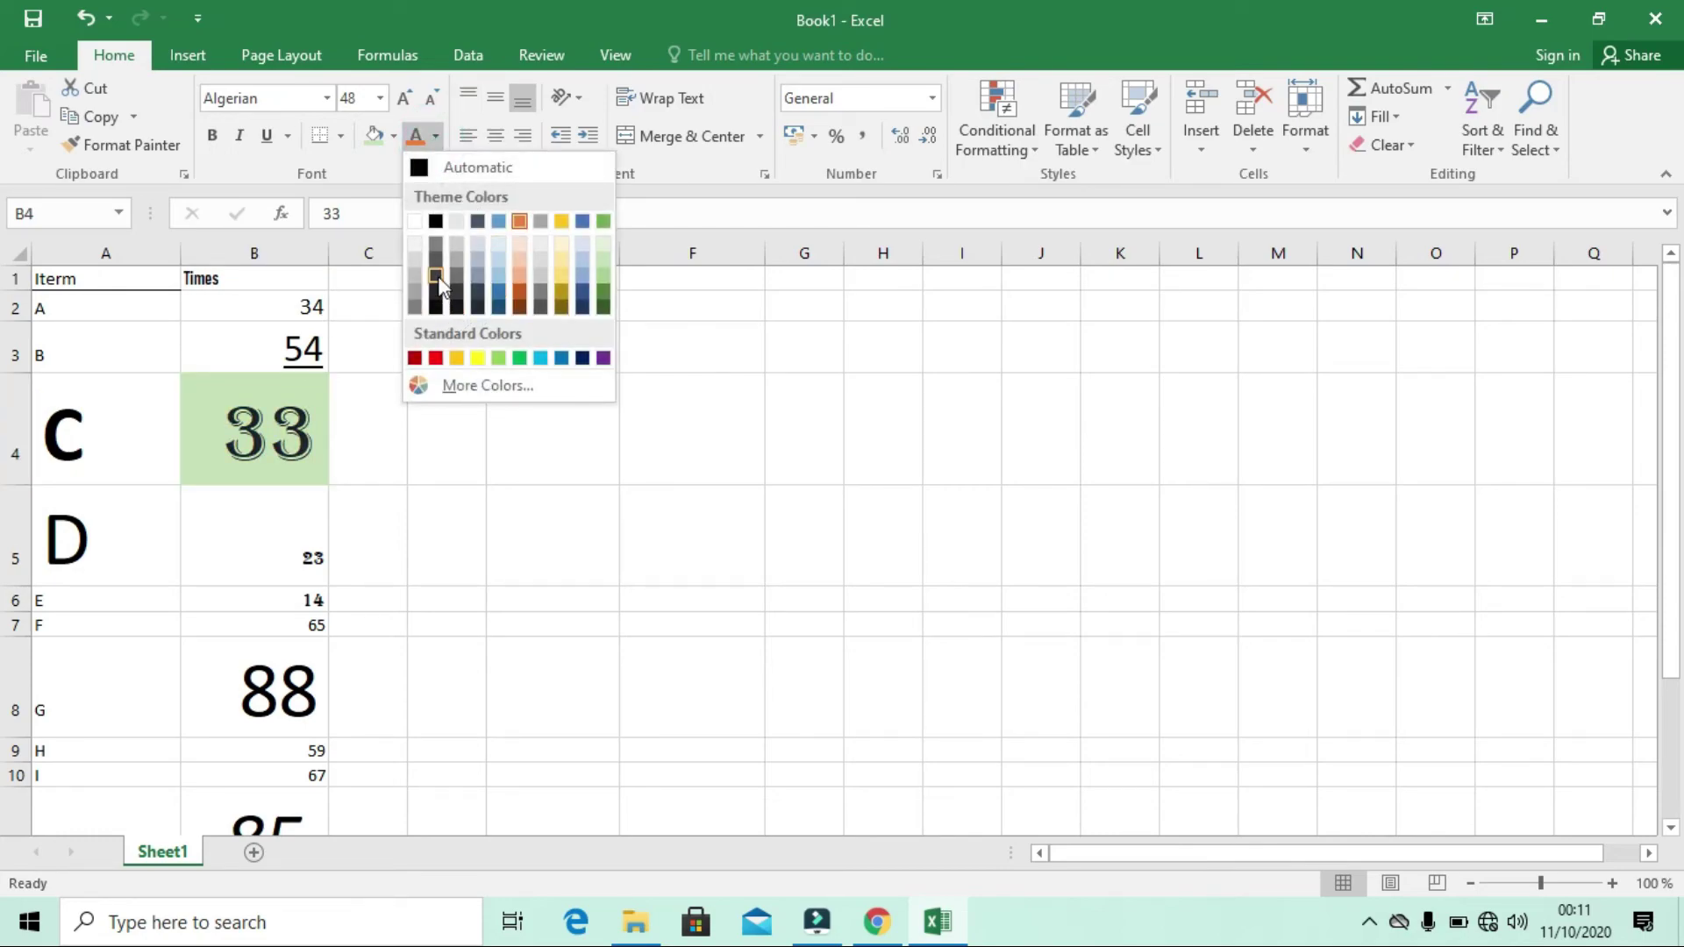
left_click(414, 222)
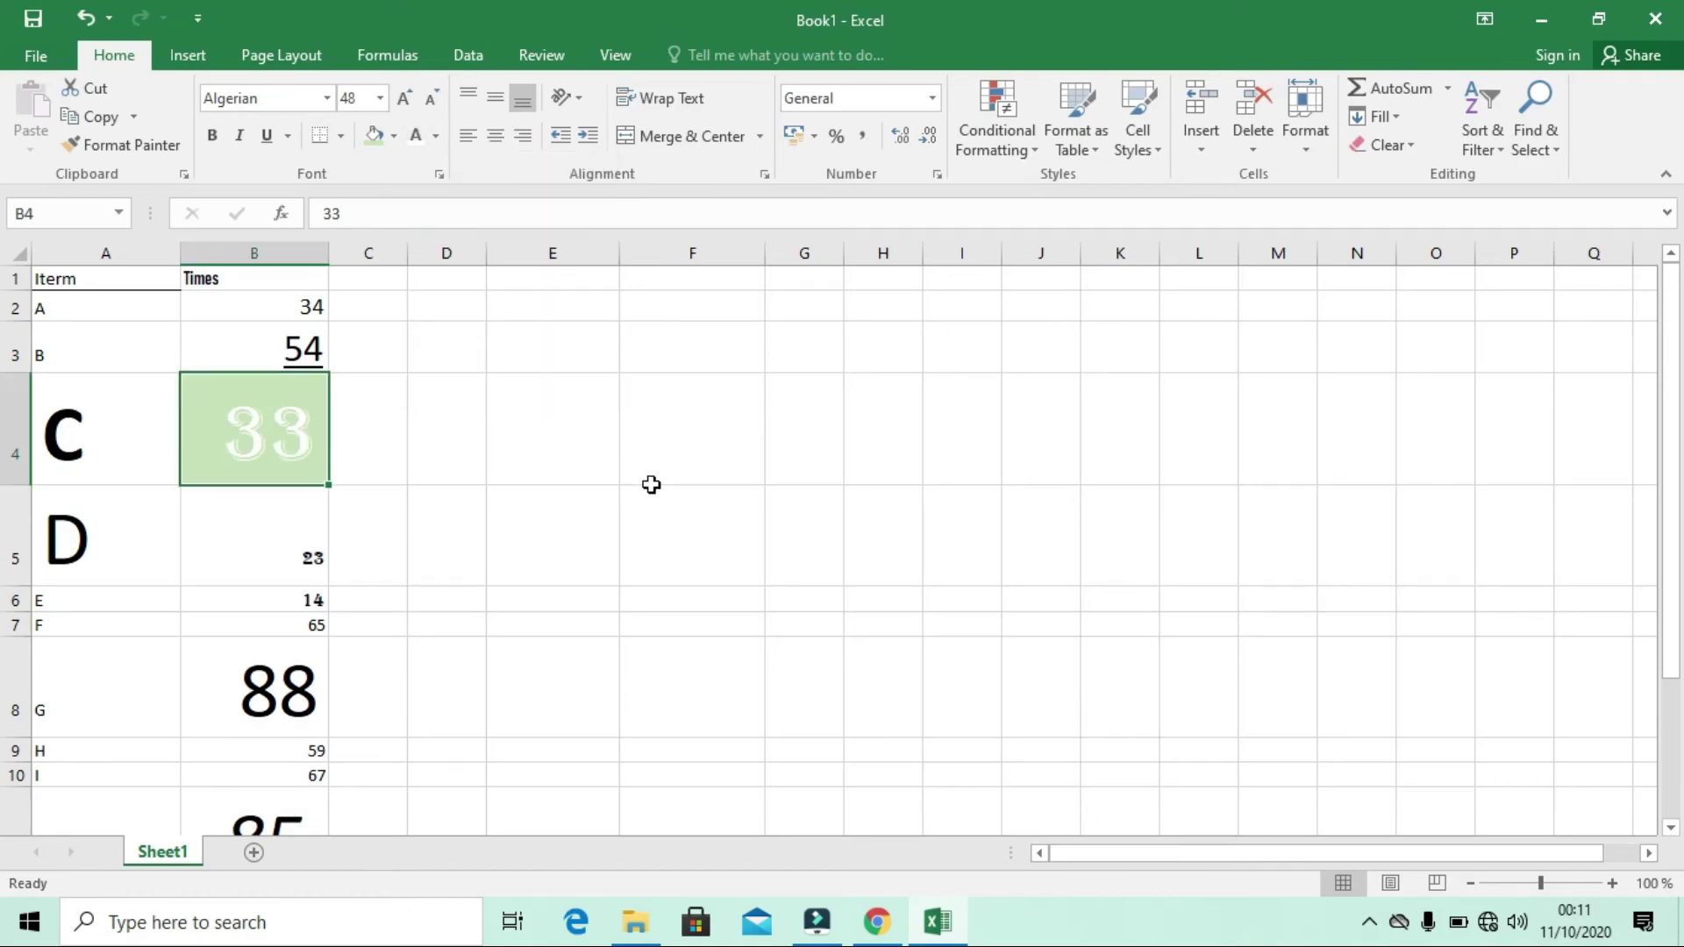
left_click(650, 485)
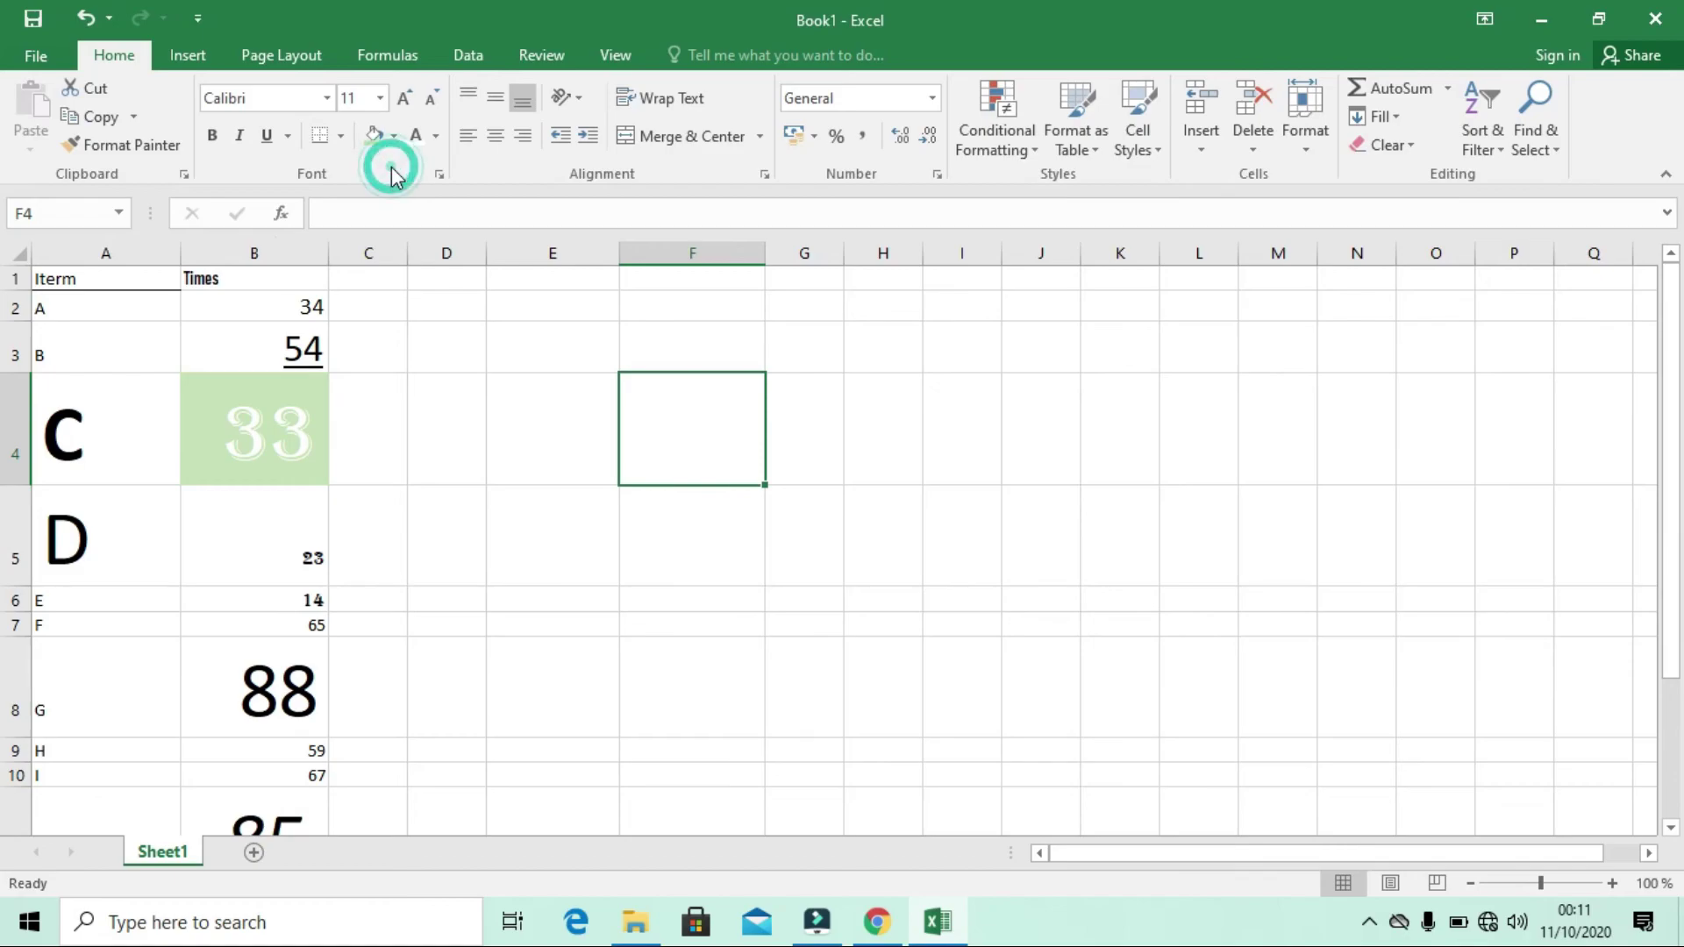
left_click(260, 449)
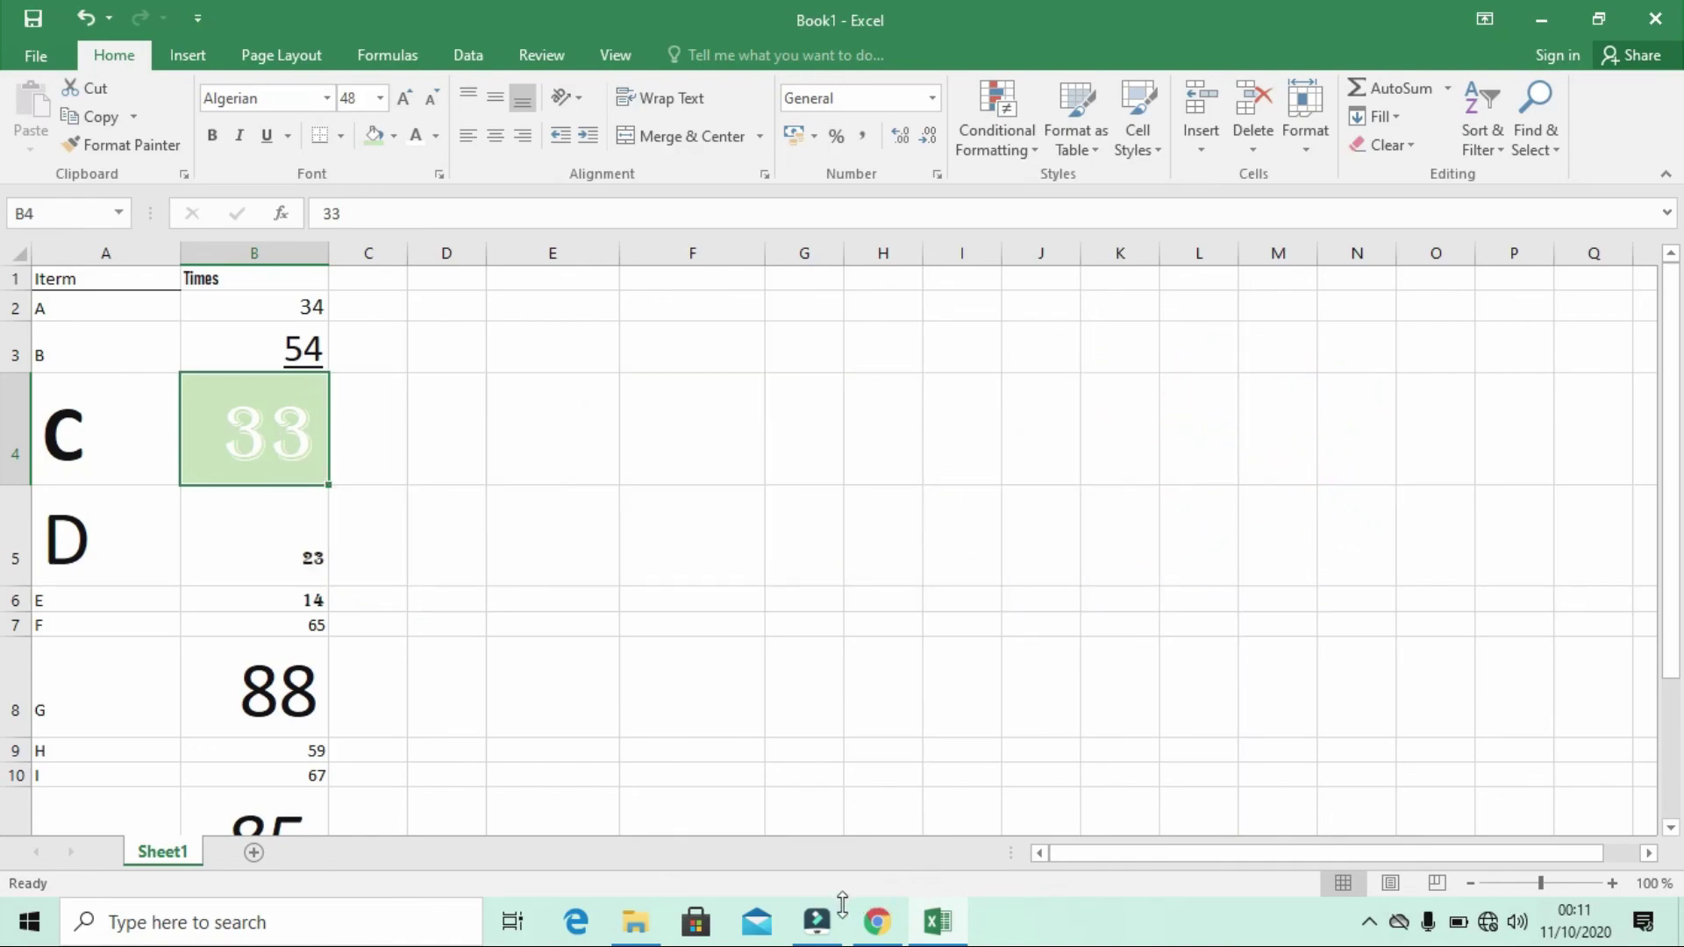
left_click(1369, 923)
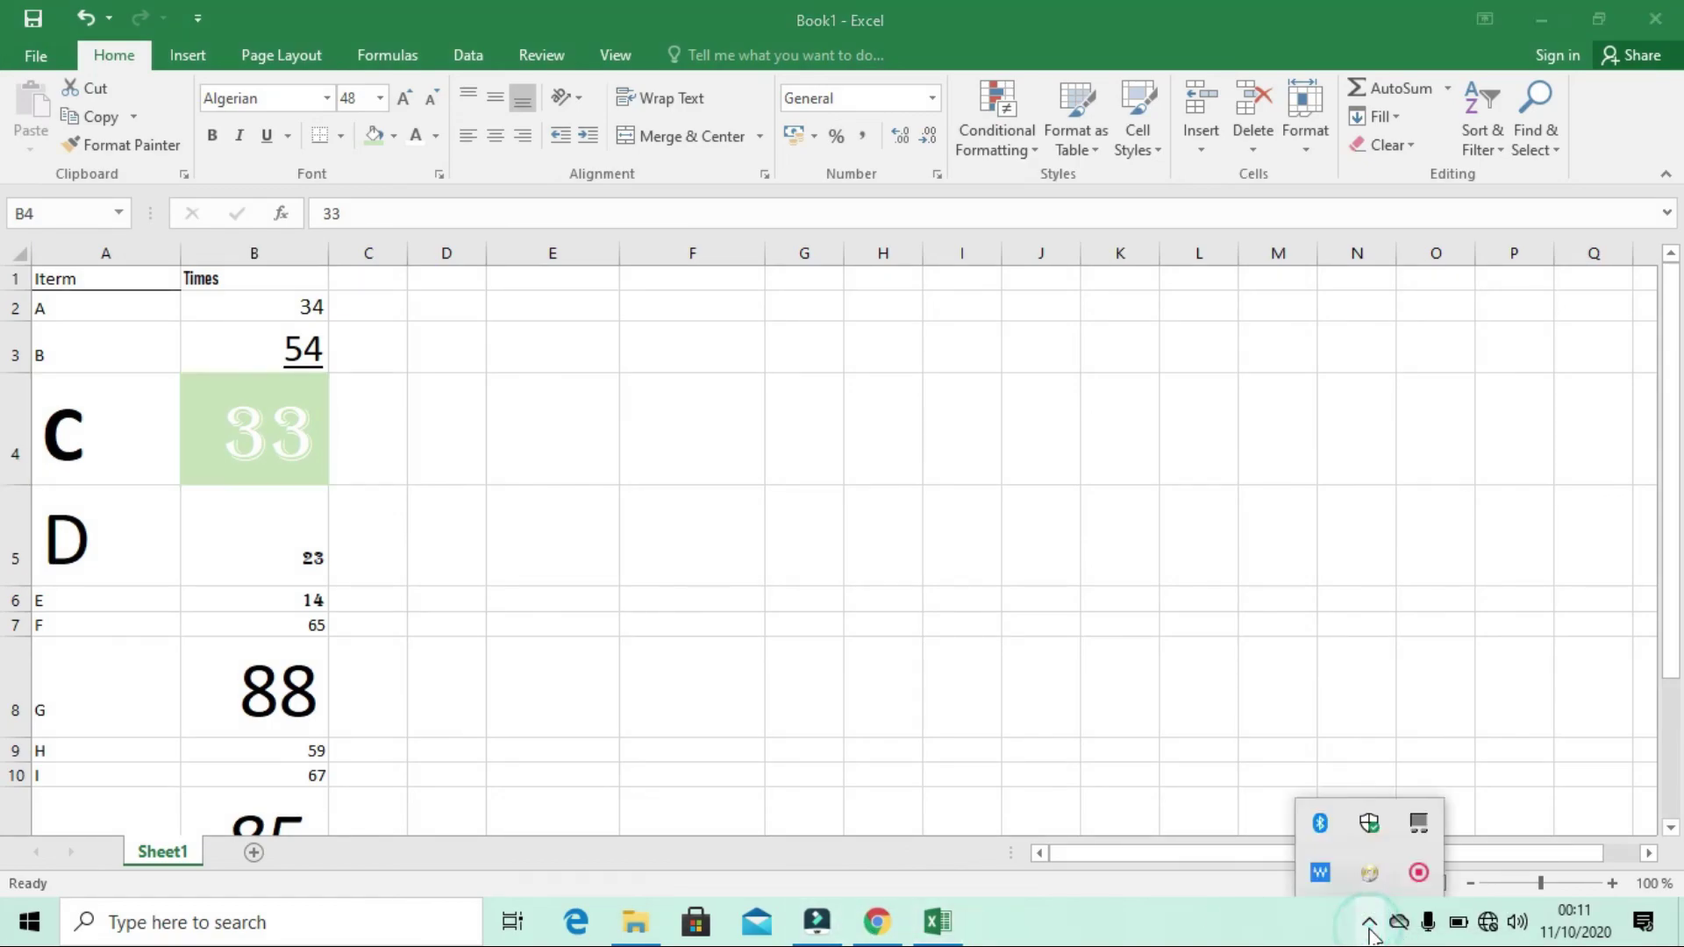
right_click(1421, 875)
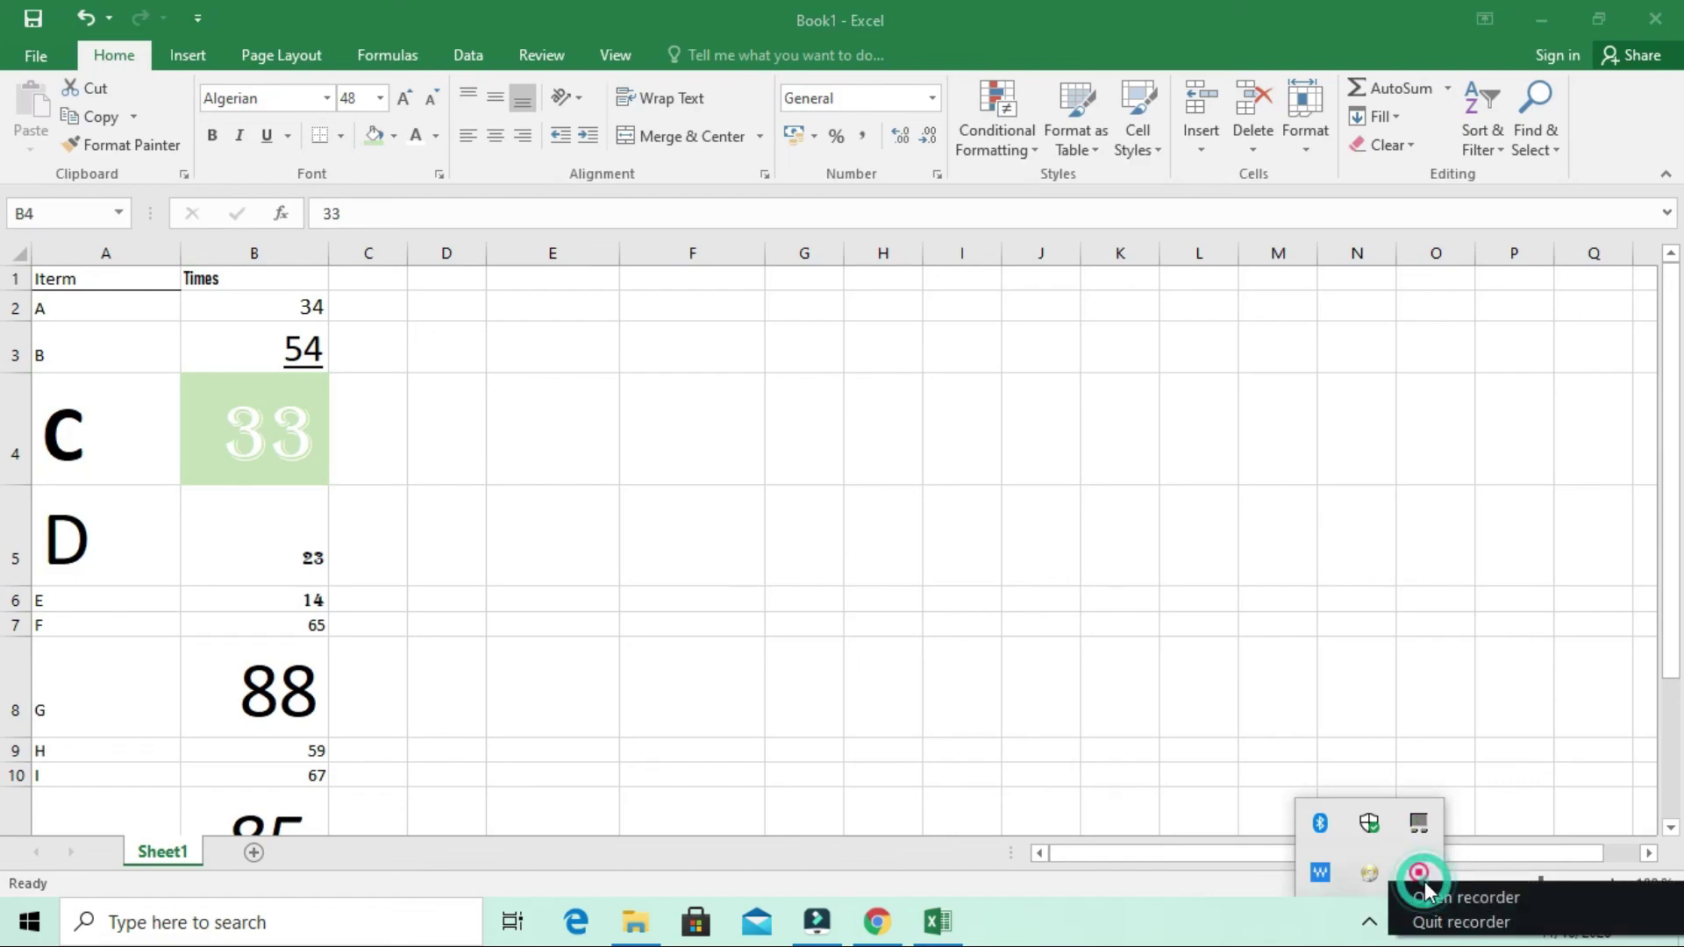